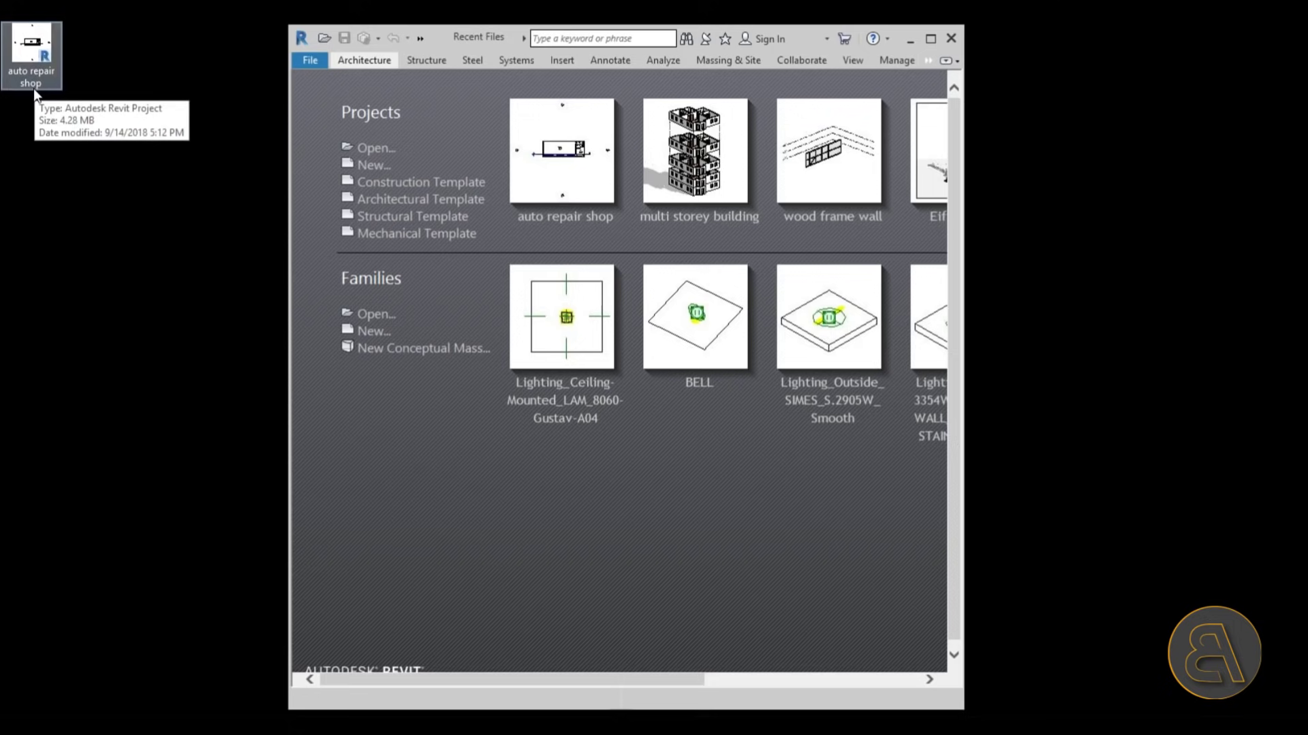
# - Create a new project from the Electrical-Default_Metric template in the US Metric templates folder
pyautogui.click(931, 43)
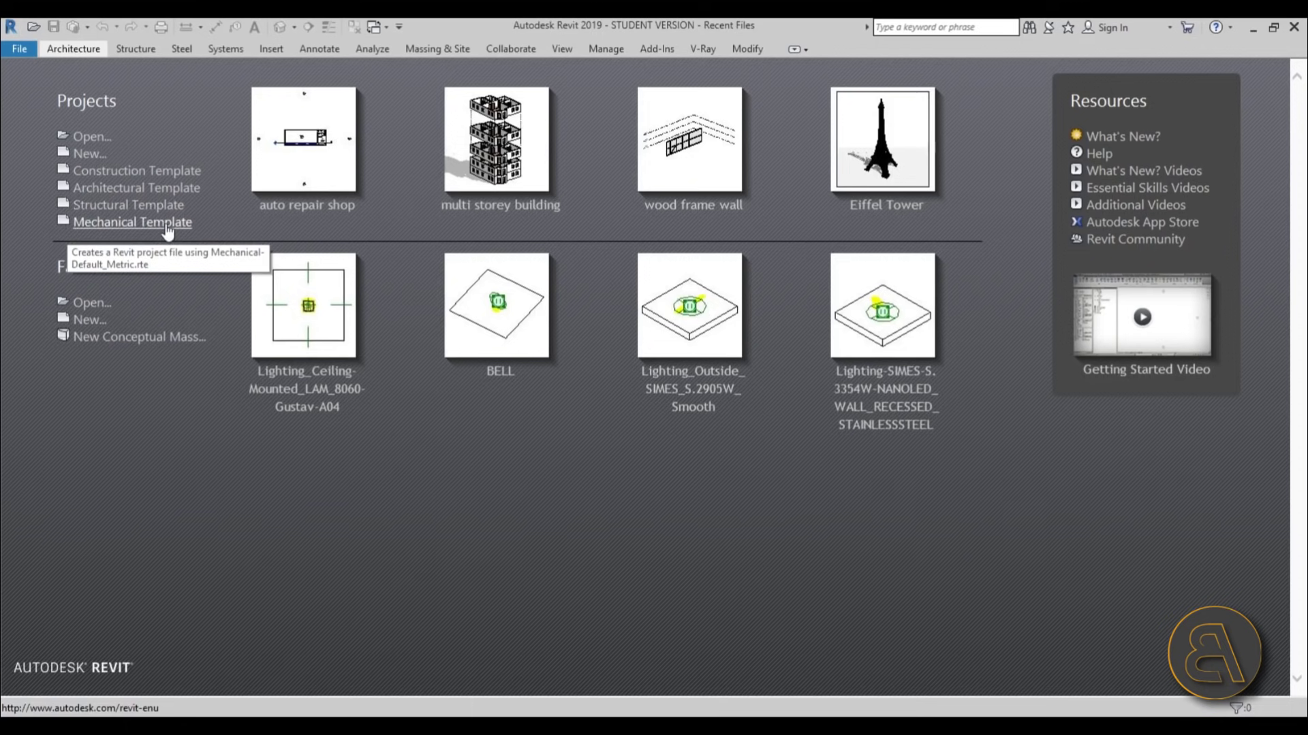
pyautogui.click(98, 159)
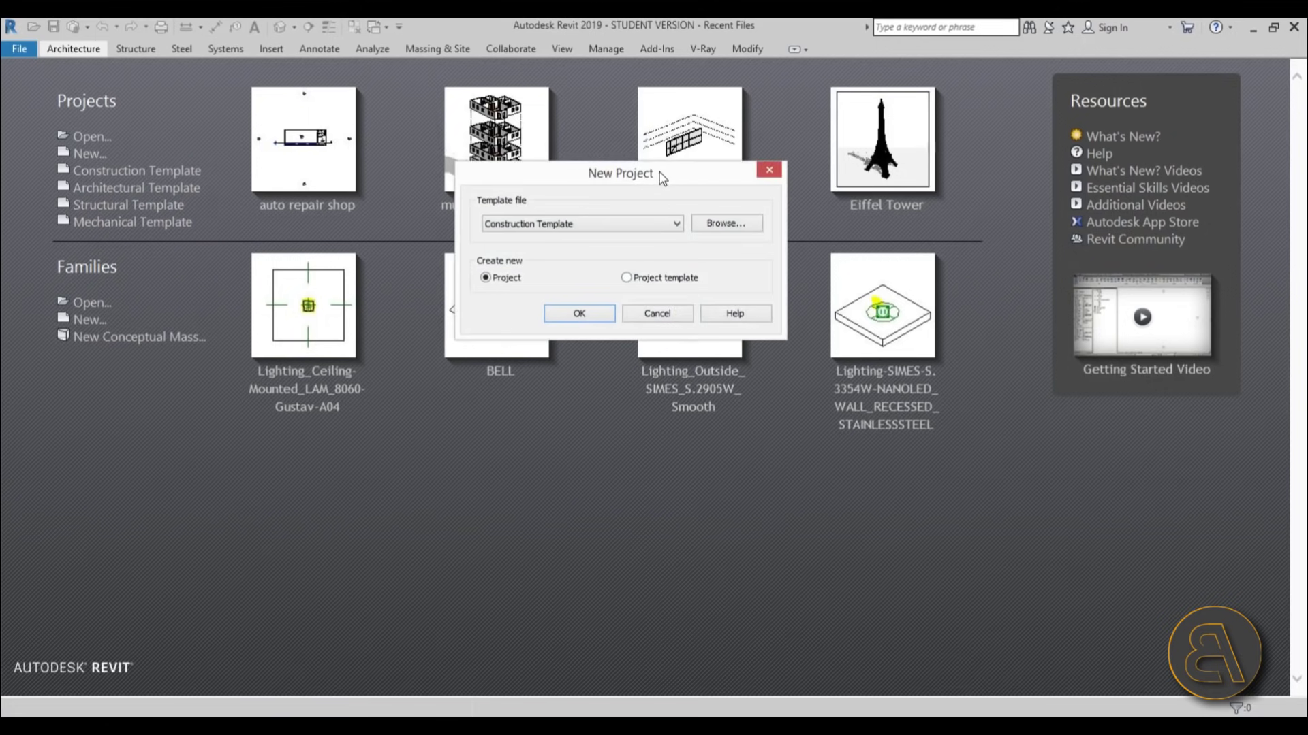
pyautogui.click(676, 225)
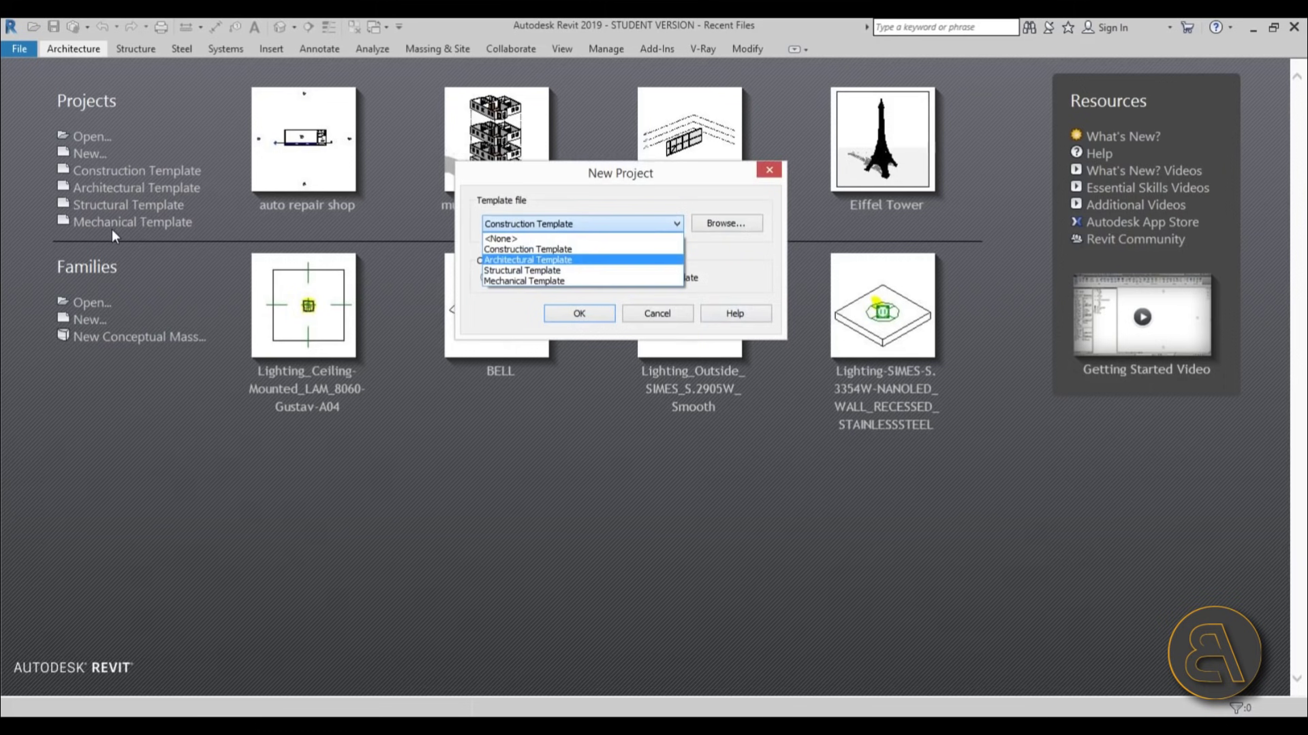
pyautogui.click(678, 199)
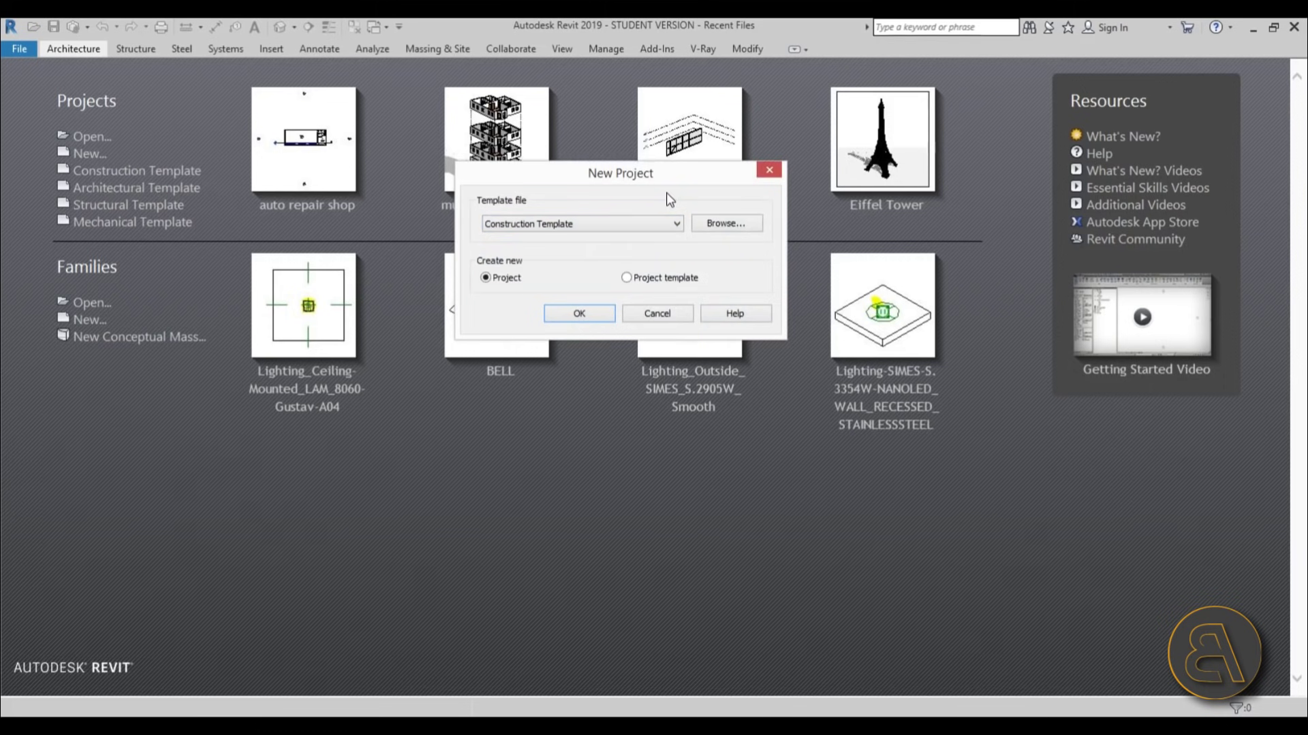
pyautogui.click(724, 229)
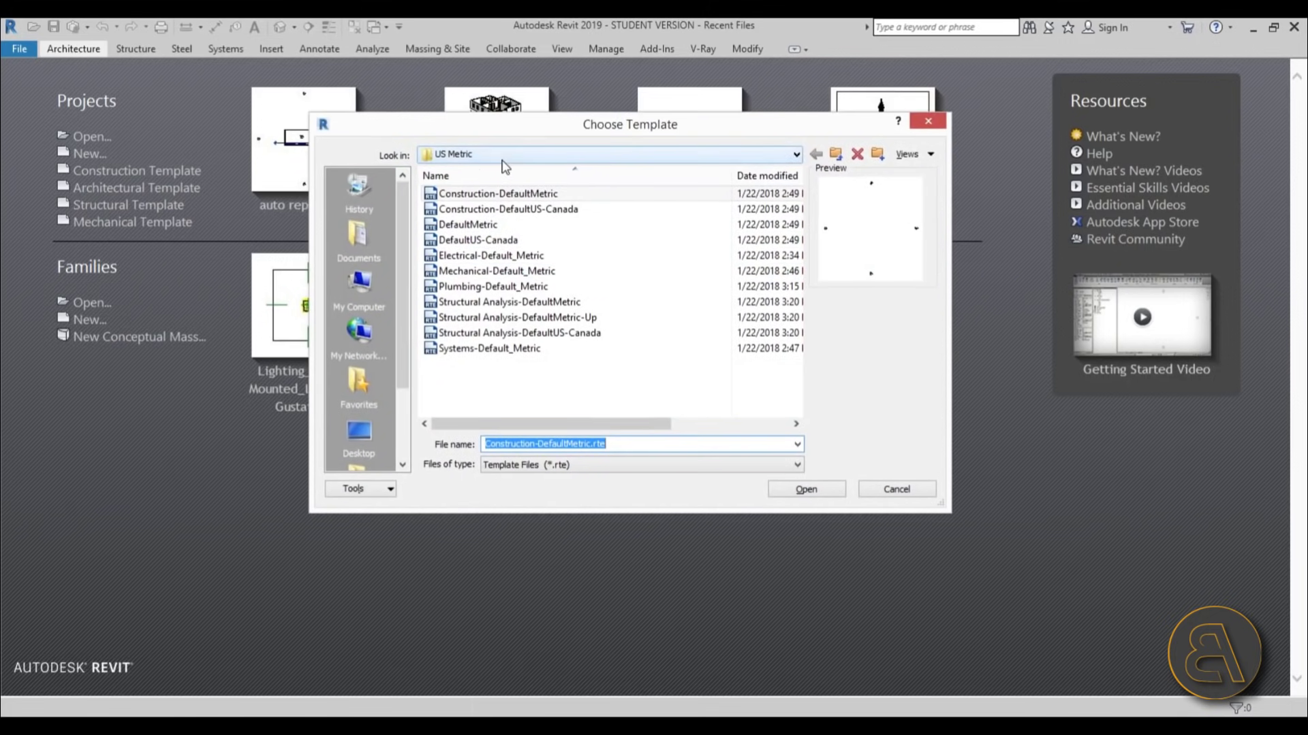
pyautogui.click(557, 163)
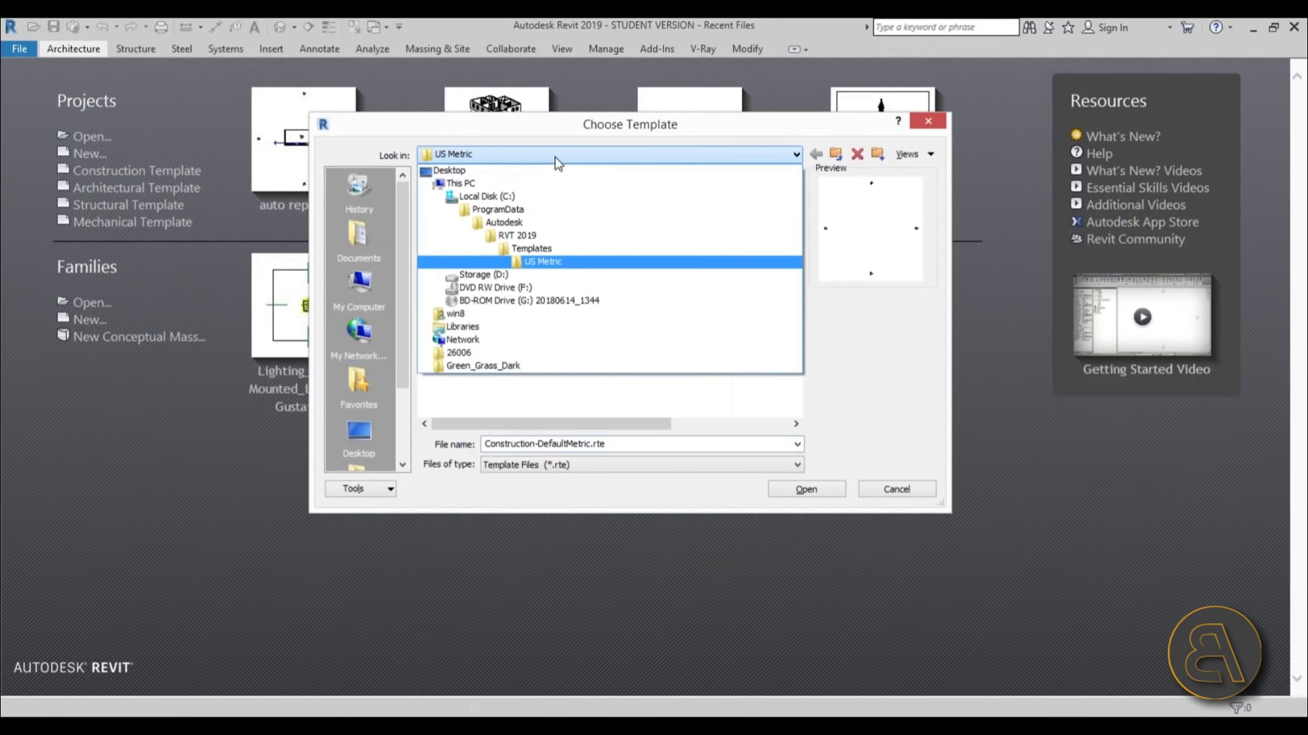
pyautogui.click(538, 248)
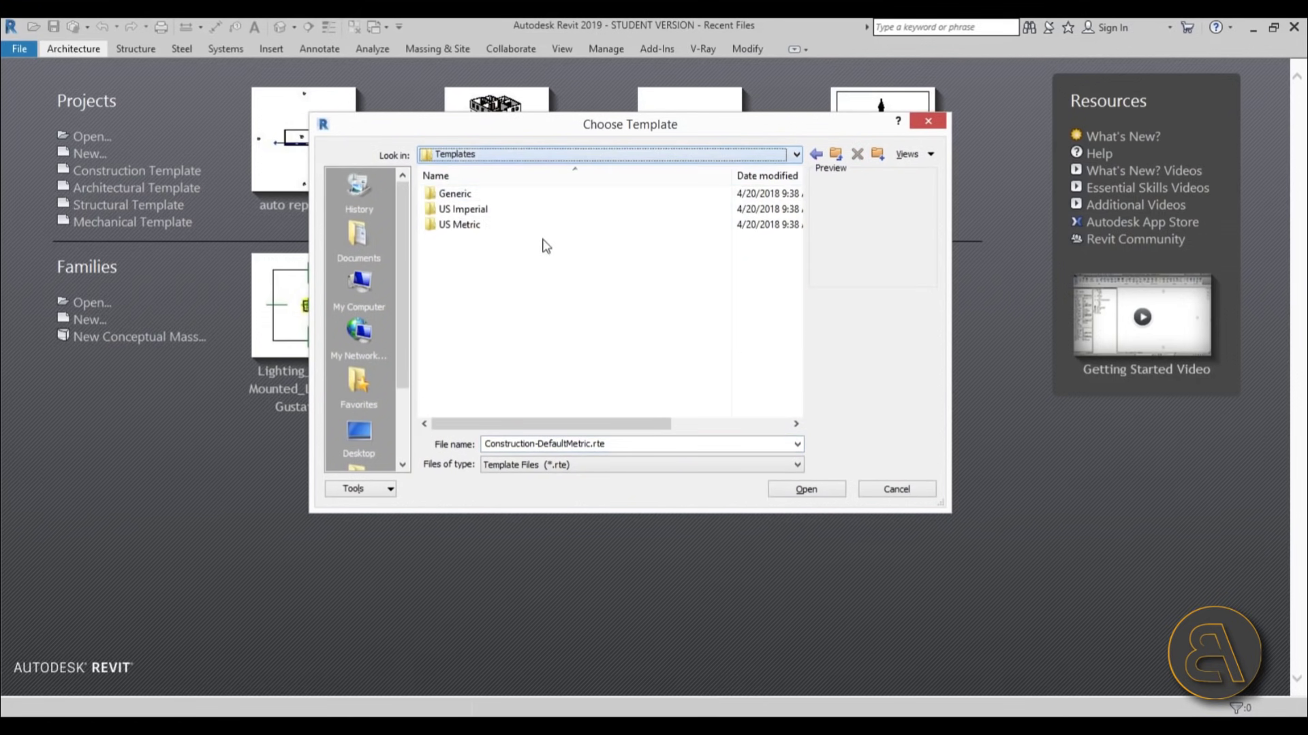
pyautogui.doubleClick(487, 225)
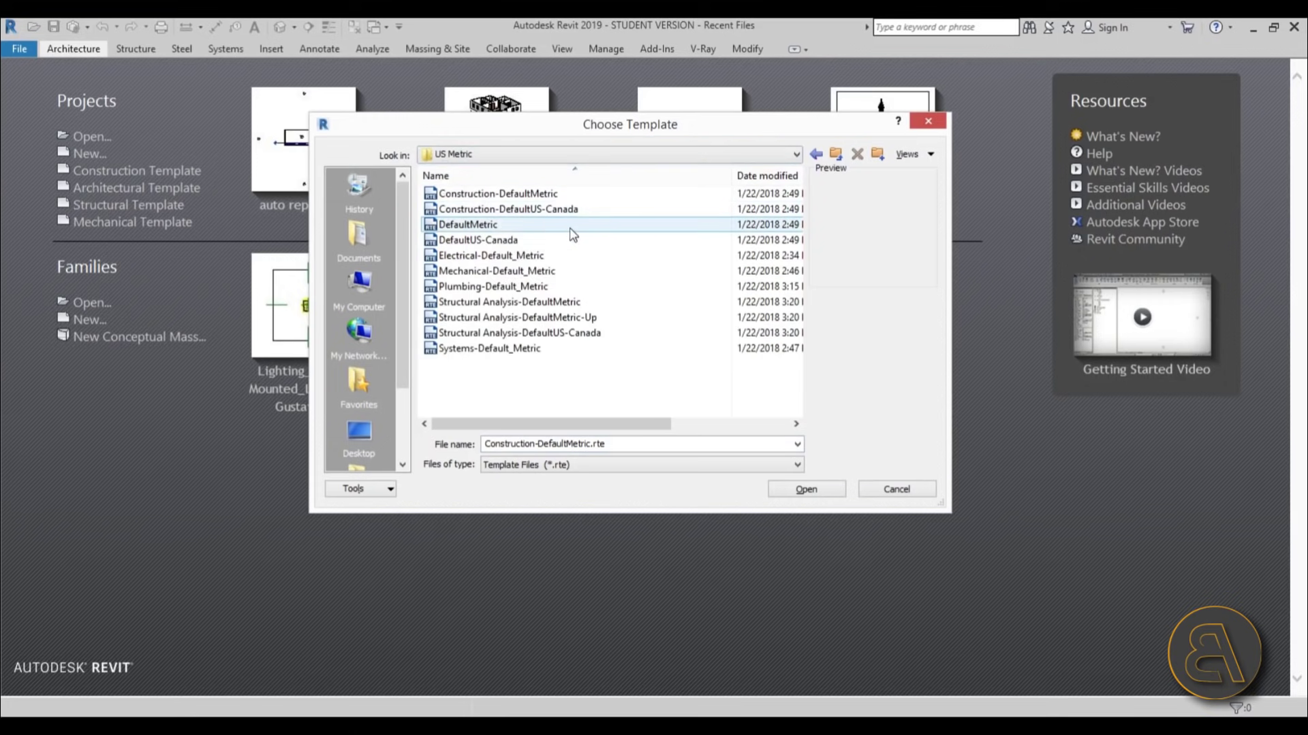
pyautogui.click(487, 260)
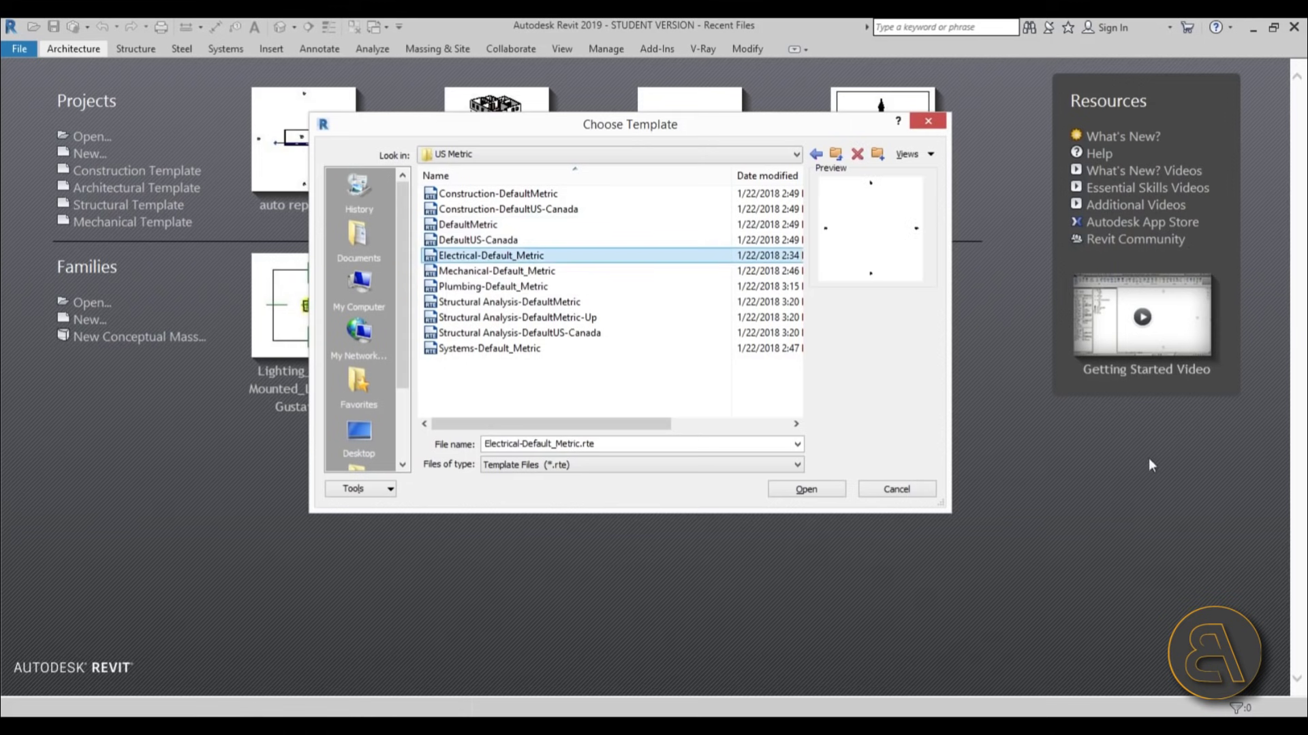
pyautogui.click(822, 492)
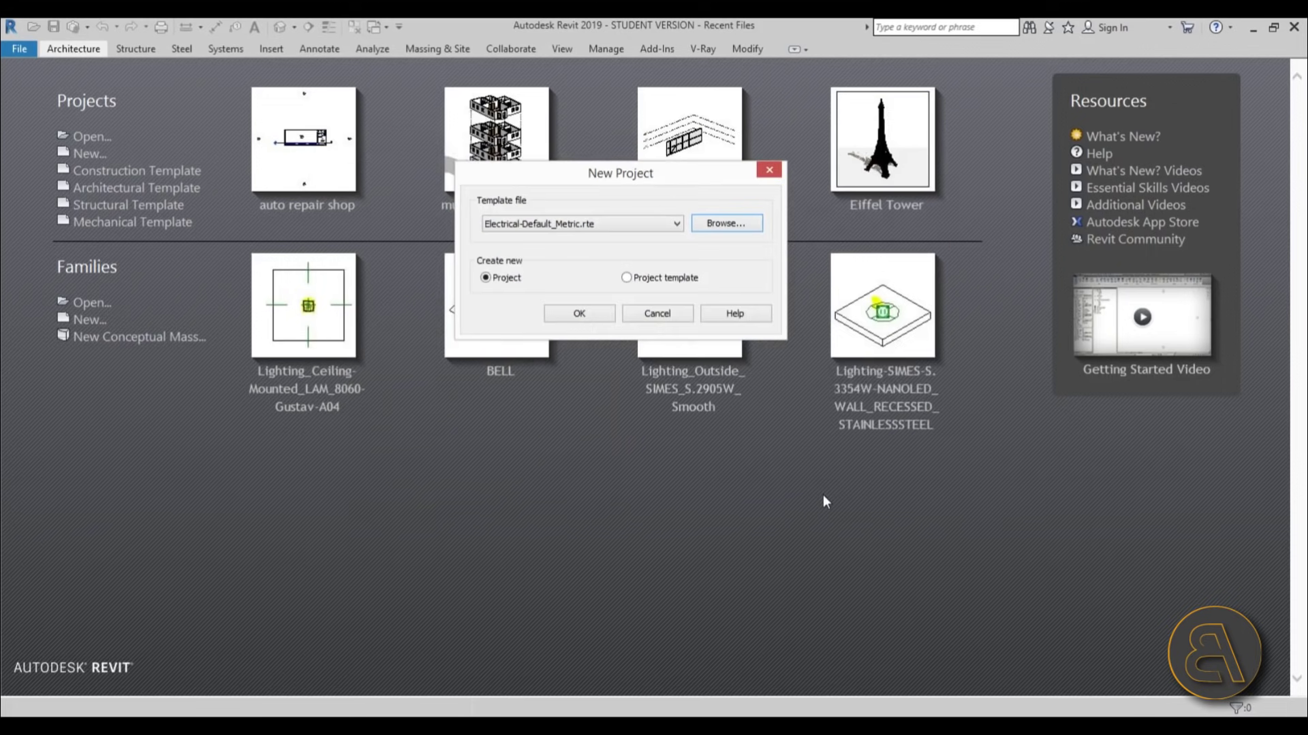
pyautogui.click(587, 317)
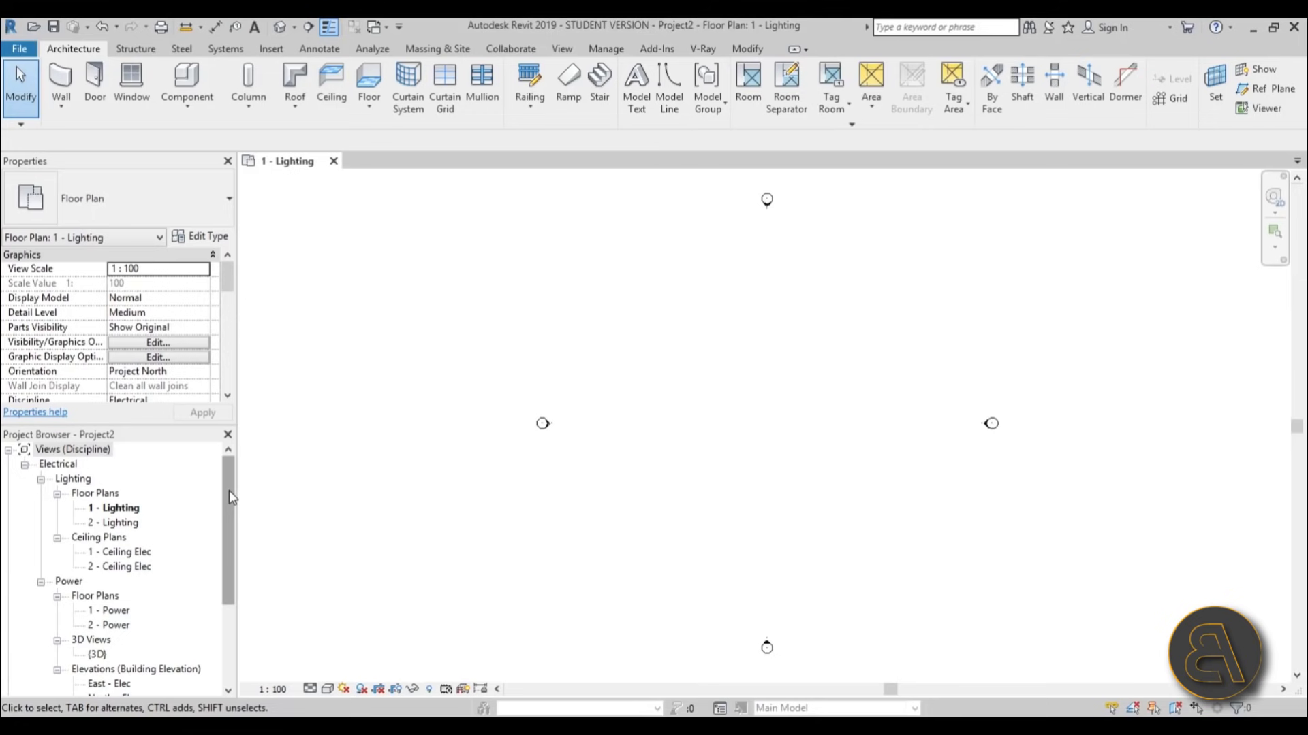
pyautogui.moveTo(230, 498)
pyautogui.mouseDown()
pyautogui.moveTo(229, 518)
pyautogui.moveTo(229, 504)
pyautogui.mouseUp()
pyautogui.click(30, 477)
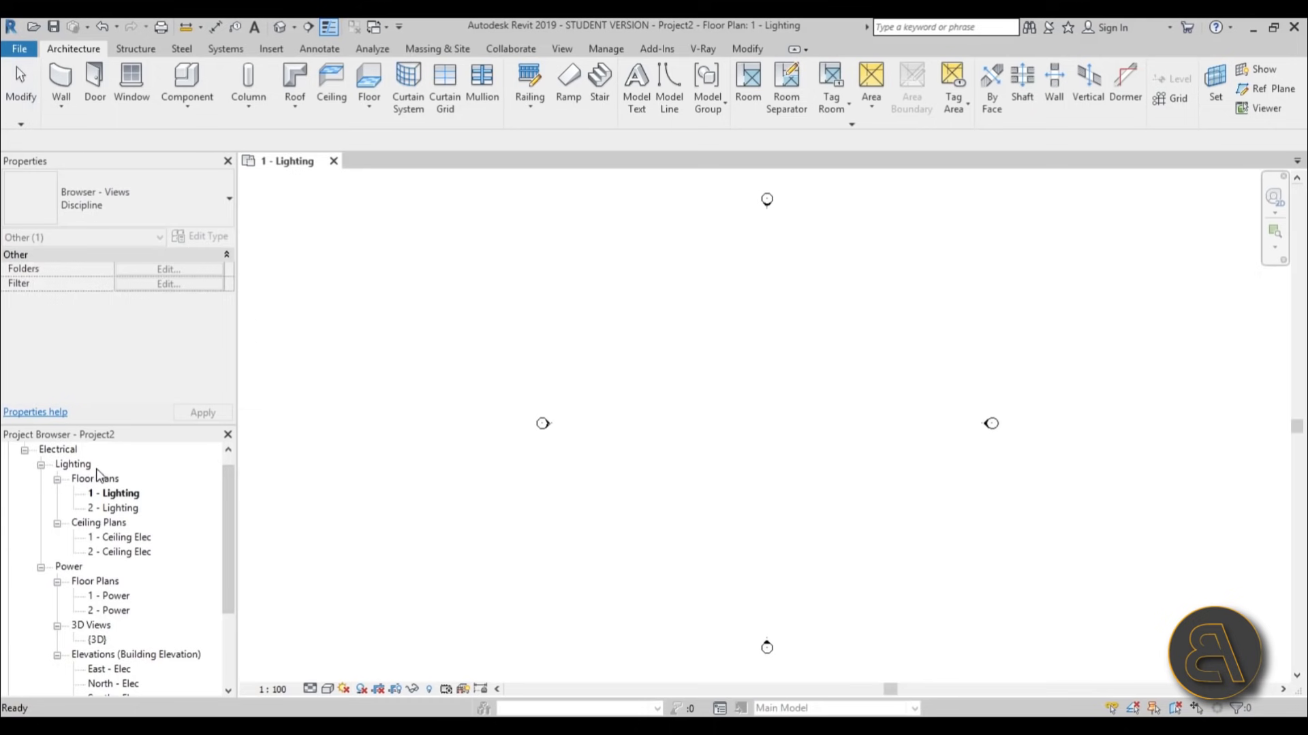
pyautogui.moveTo(232, 534); pyautogui.dragTo(232, 498)
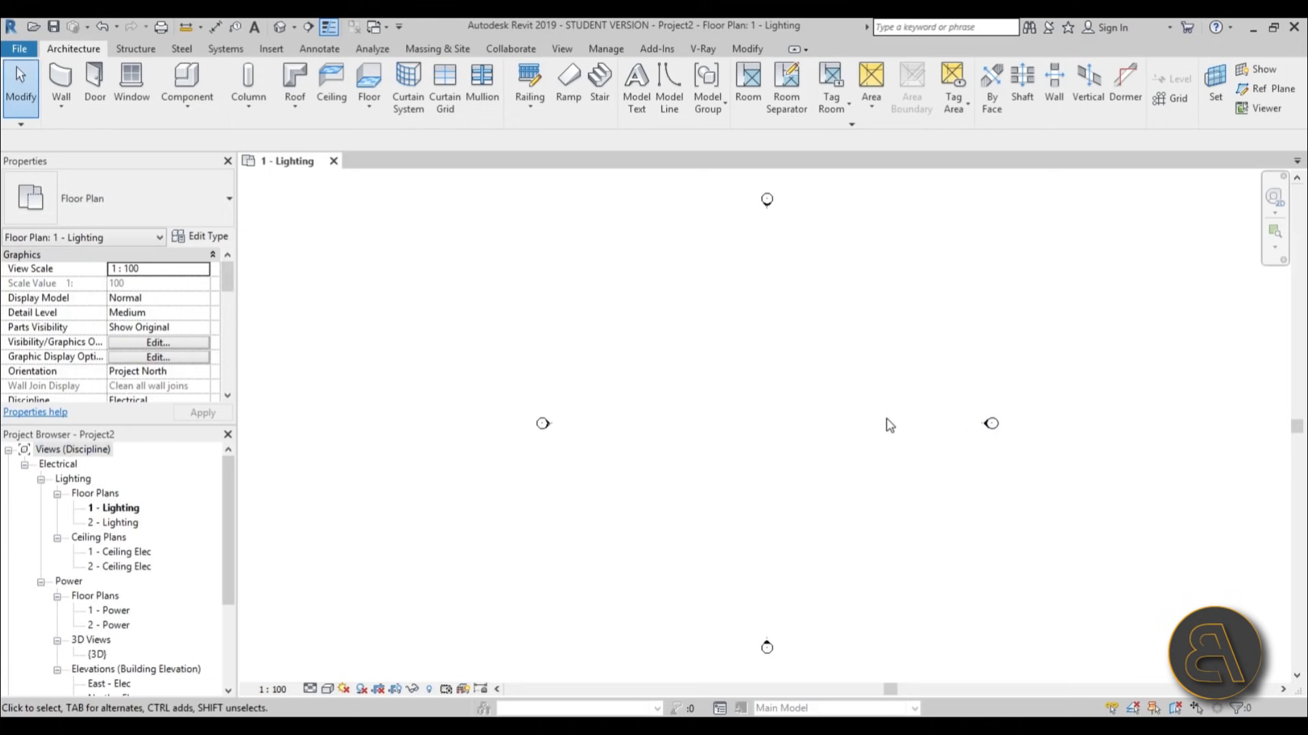
pyautogui.moveTo(860, 440); pyautogui.dragTo(778, 446, button='middle')
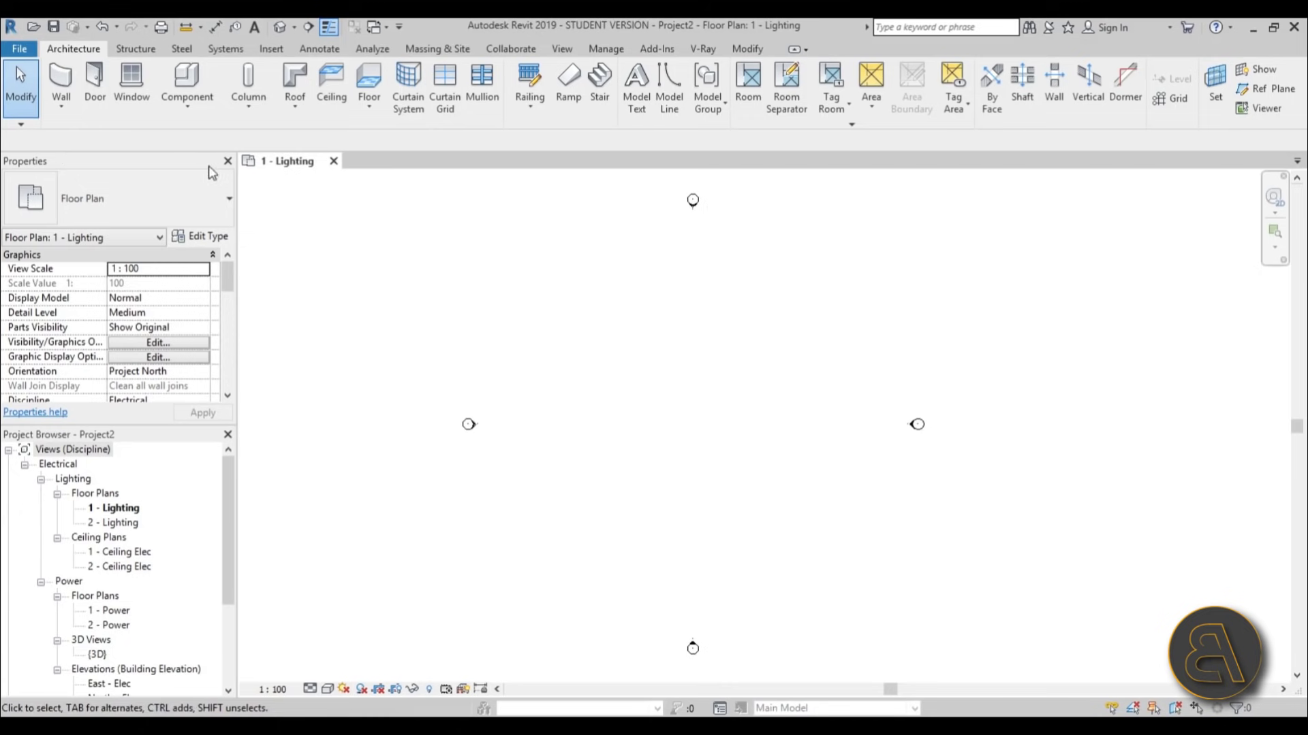
# - Link the auto repair shop Revit file from the Desktop into the lighting floor plan with Auto - Origin to Origin positioning
pyautogui.click(271, 54)
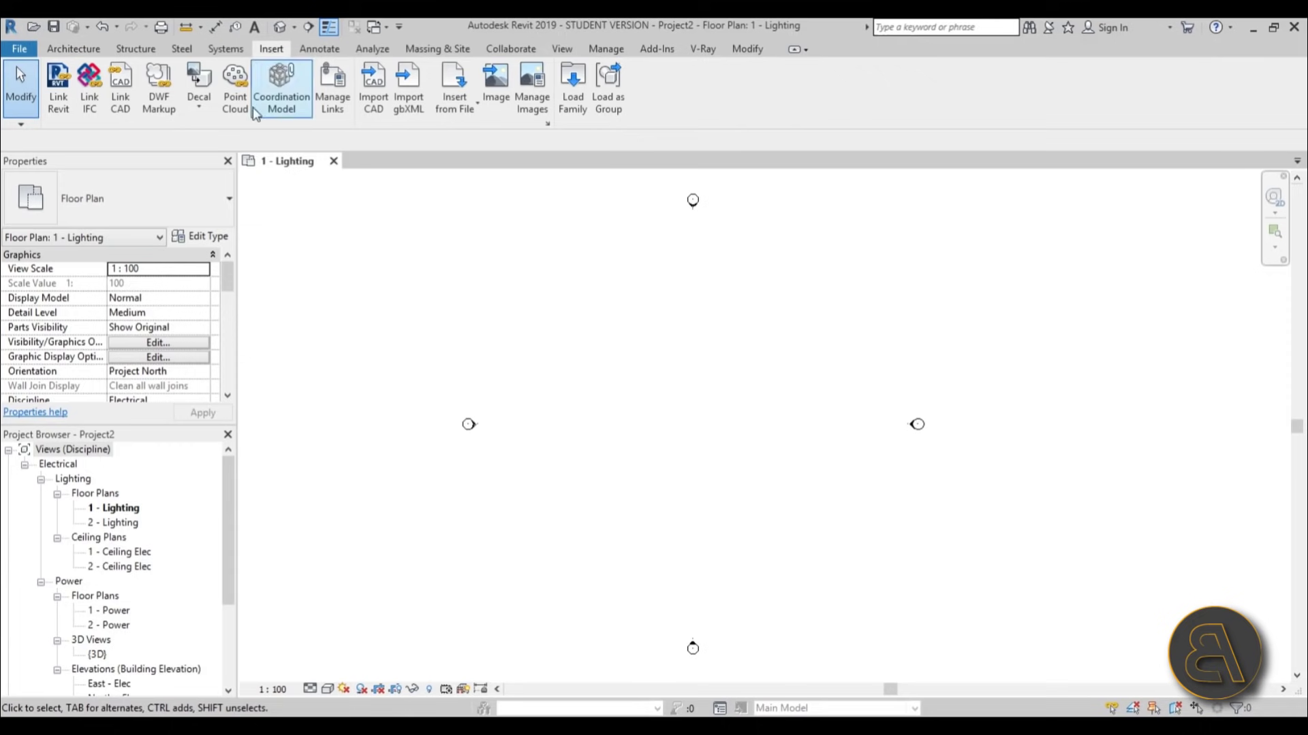
pyautogui.click(60, 109)
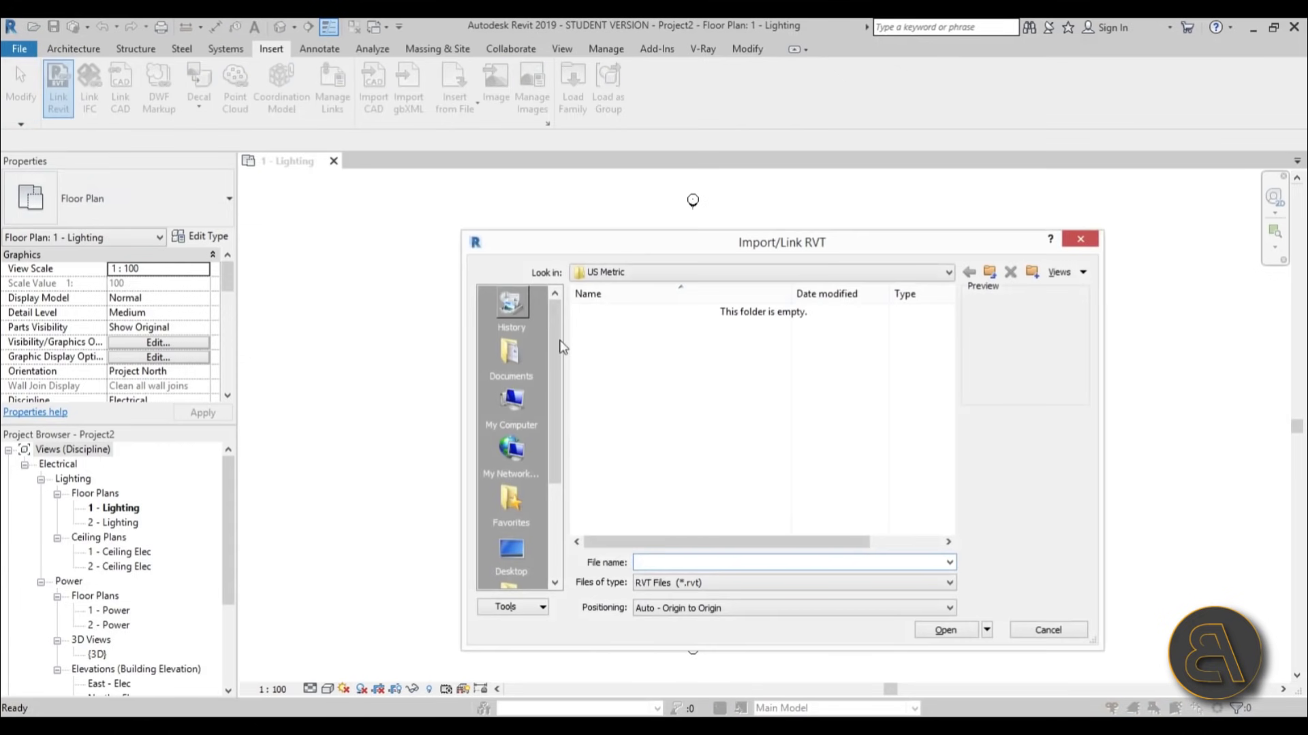
pyautogui.click(528, 545)
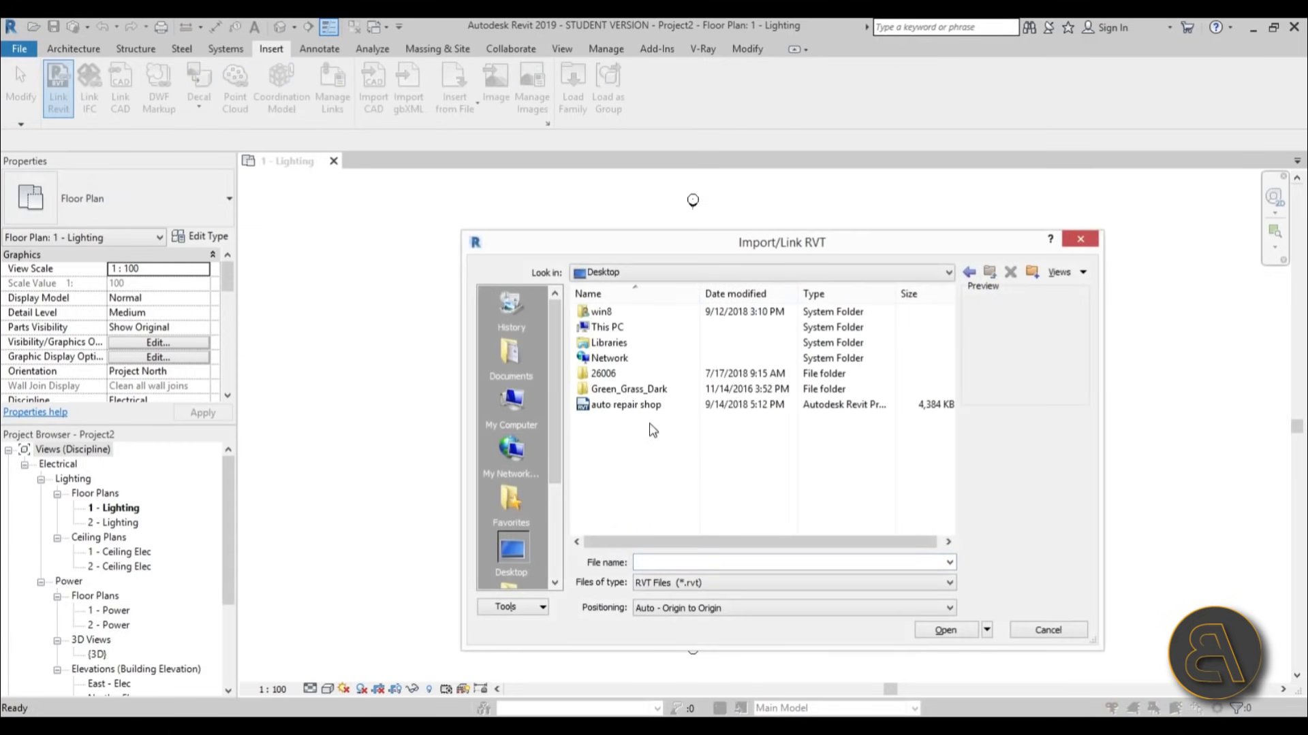
pyautogui.click(626, 406)
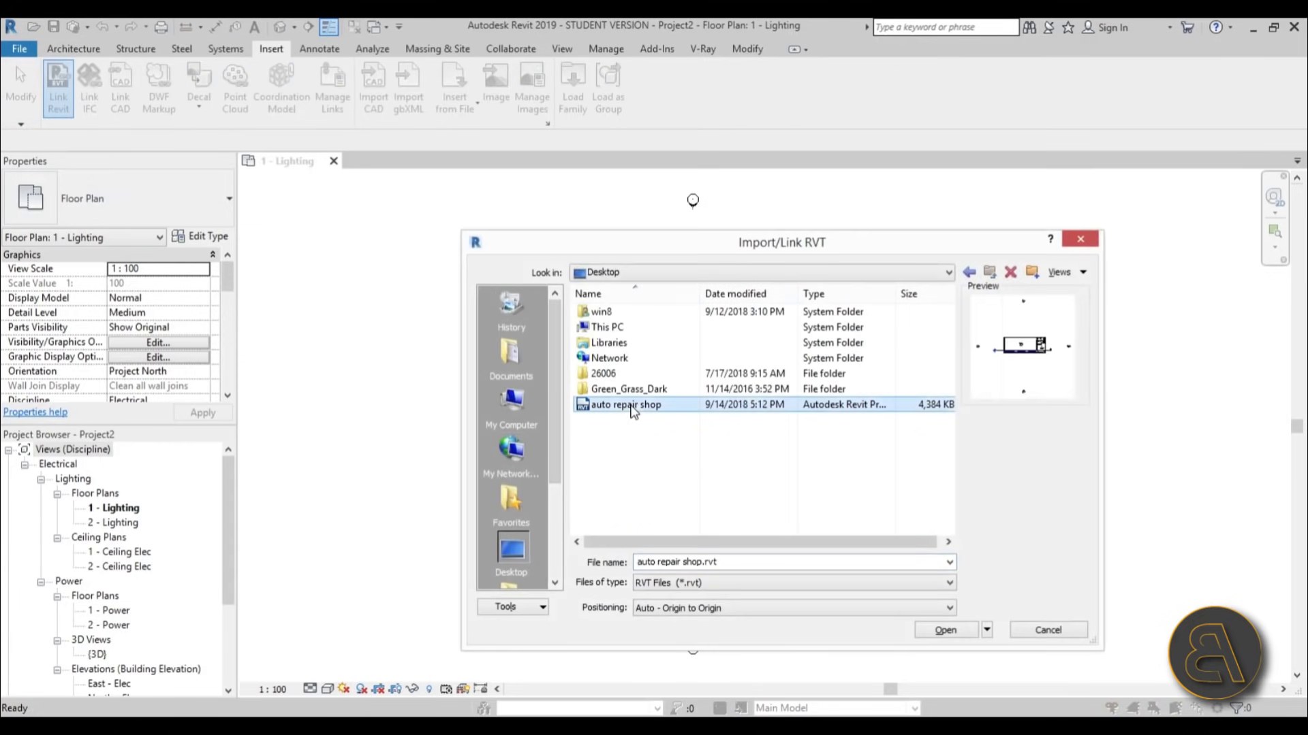
pyautogui.click(944, 631)
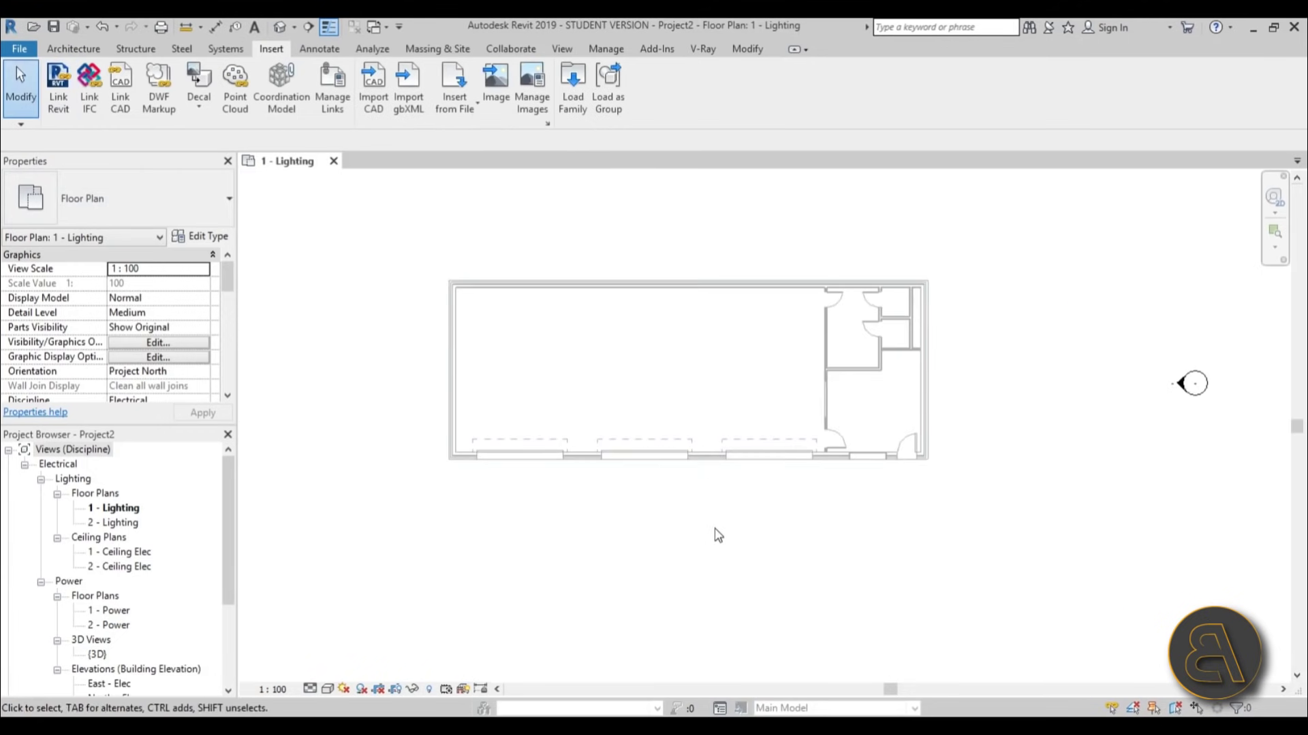
pyautogui.scroll(3, 738, 318)
pyautogui.scroll(-2, 740, 365)
pyautogui.scroll(2, 724, 327)
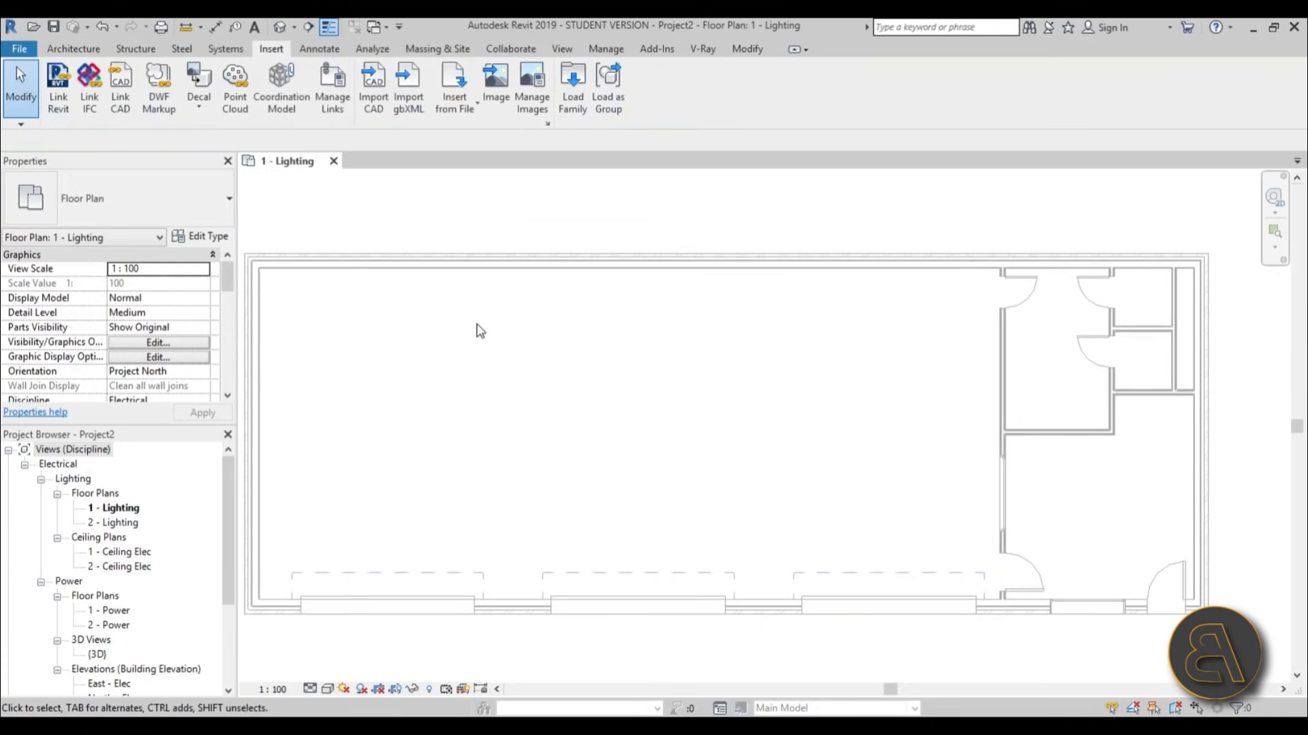
pyautogui.moveTo(485, 304); pyautogui.dragTo(491, 324, button='middle')
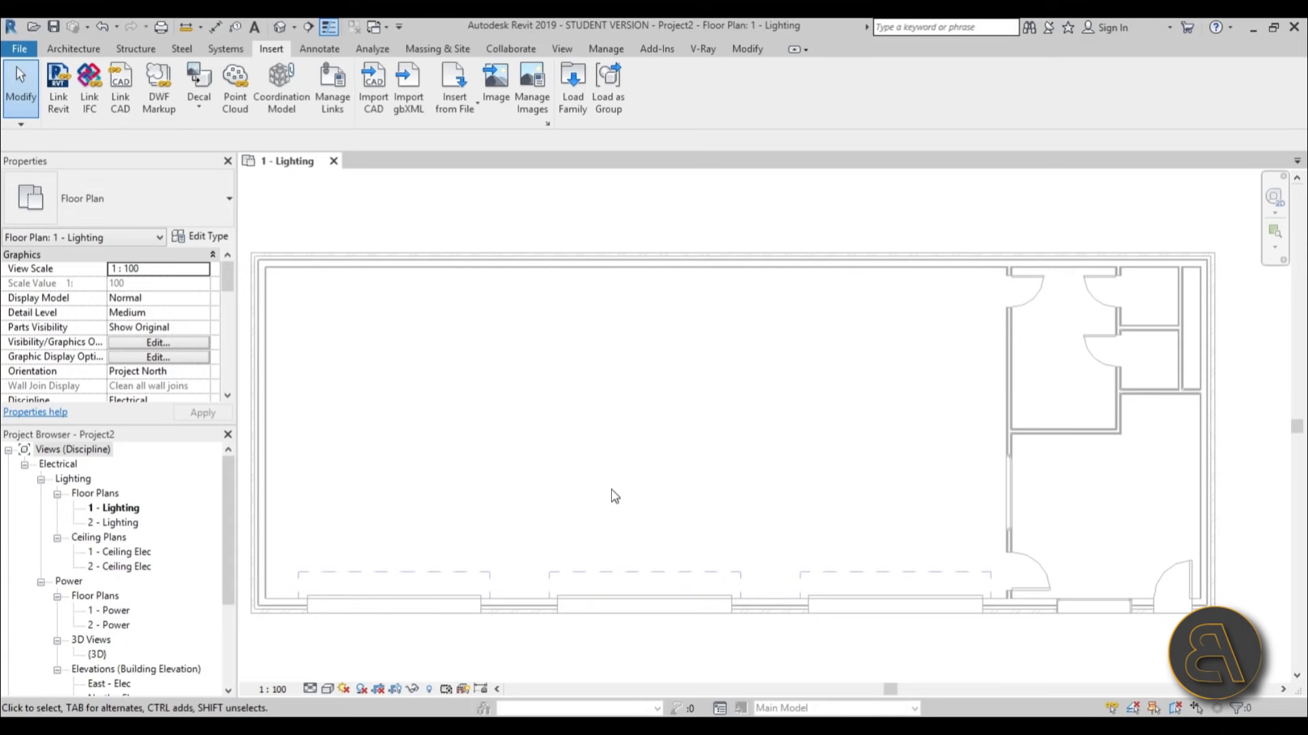
pyautogui.scroll(-2, 712, 458)
pyautogui.moveTo(713, 458); pyautogui.dragTo(689, 435, button='middle')
pyautogui.scroll(1, 694, 449)
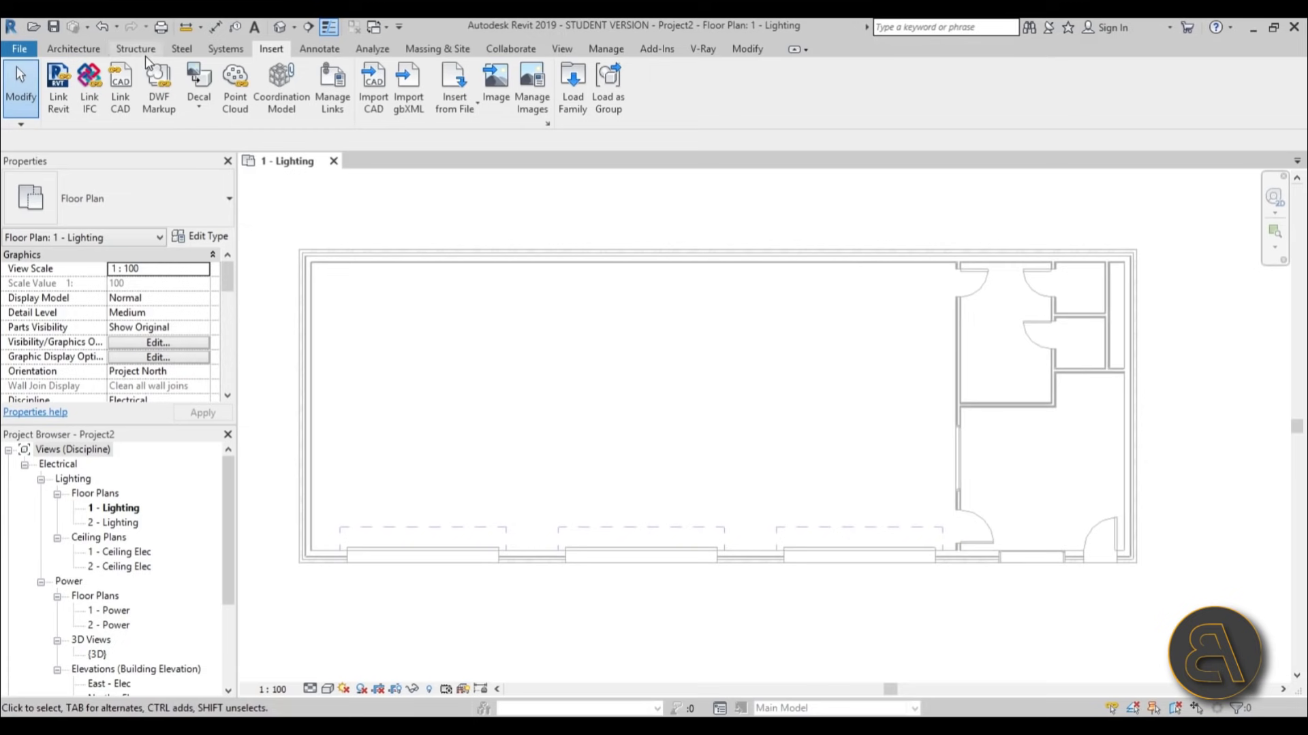
pyautogui.click(220, 52)
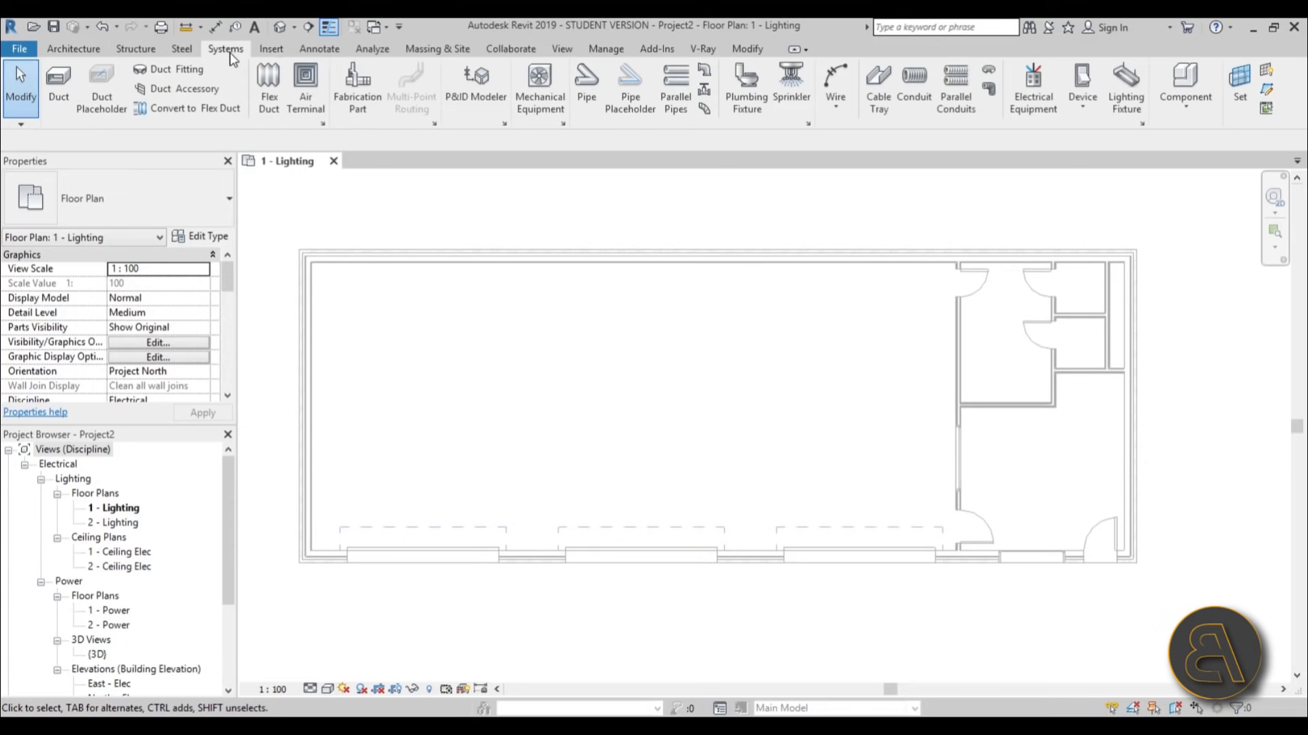
pyautogui.click(1082, 88)
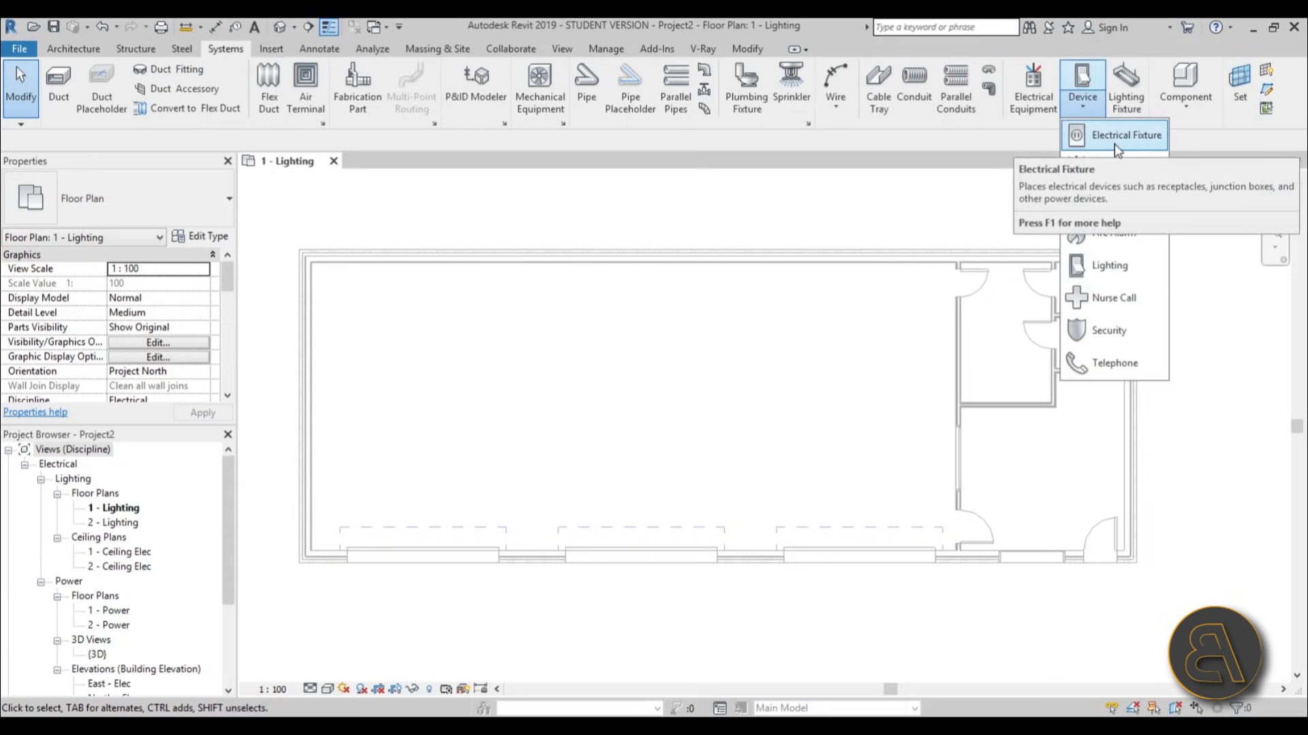
pyautogui.click(1120, 137)
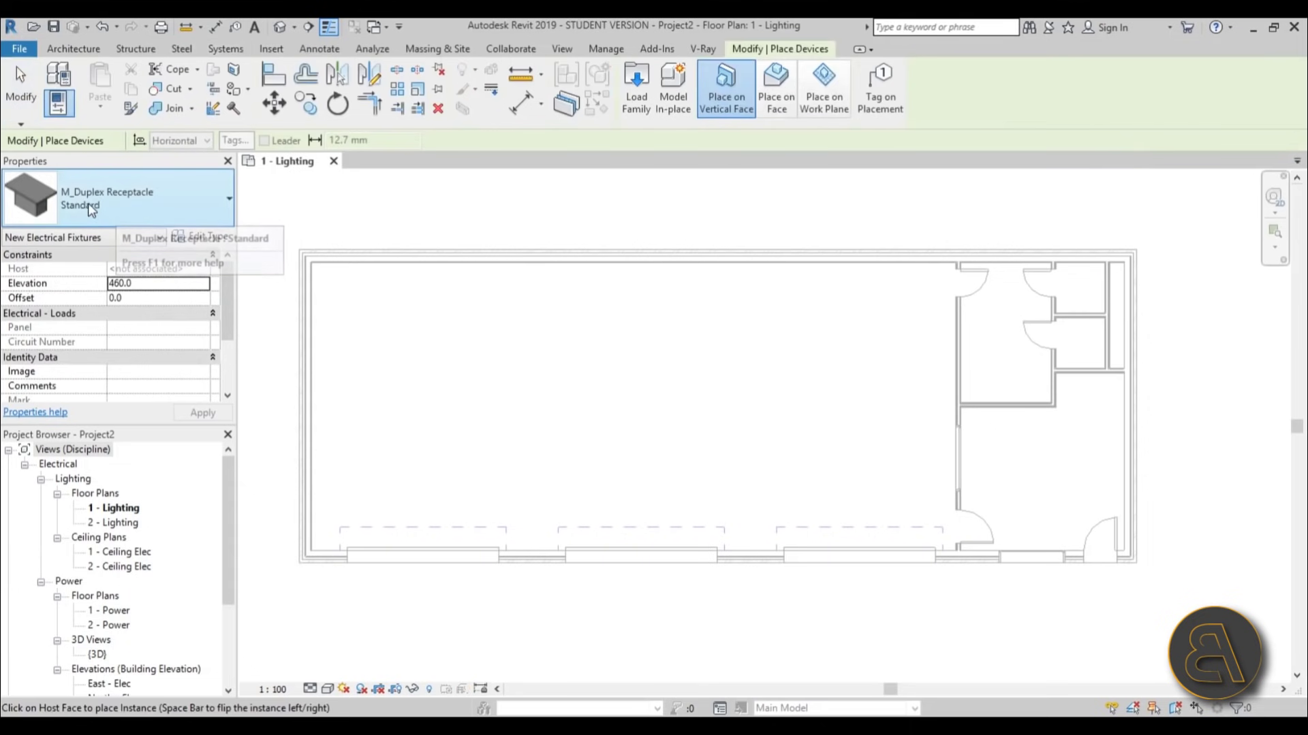
pyautogui.click(145, 202)
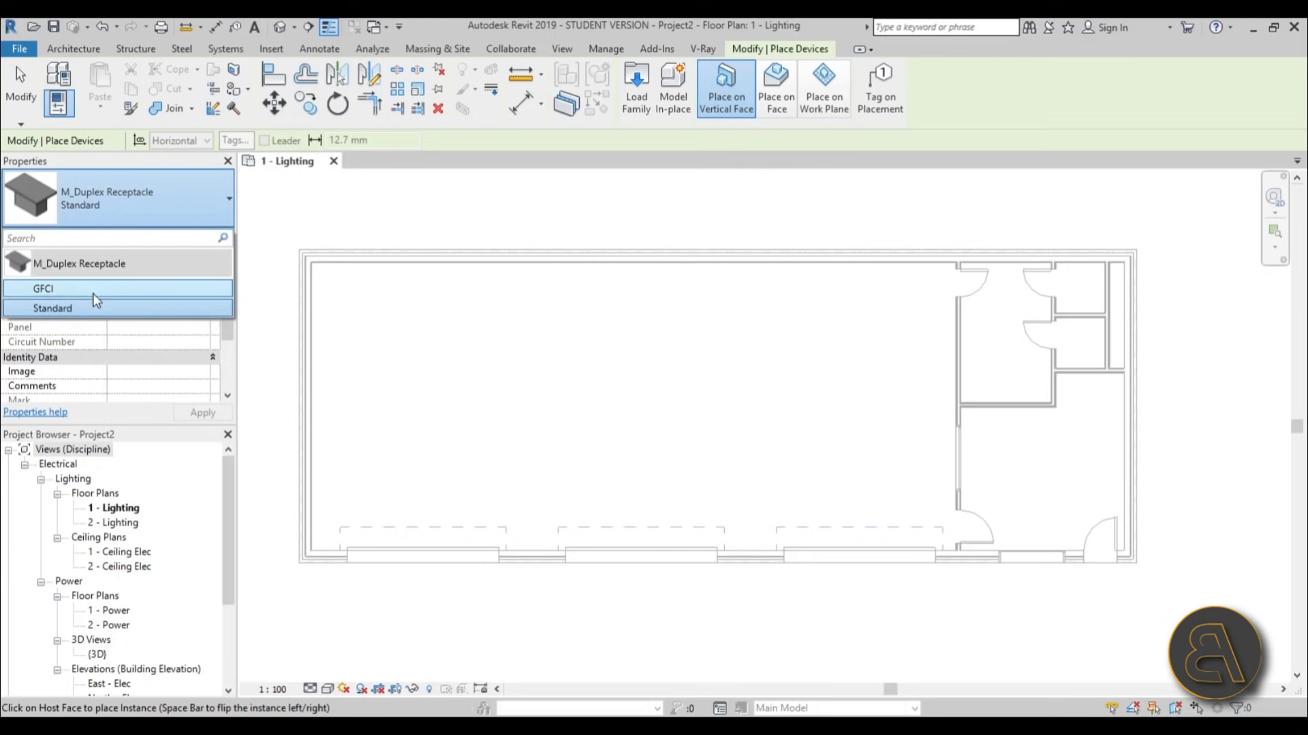
pyautogui.click(97, 309)
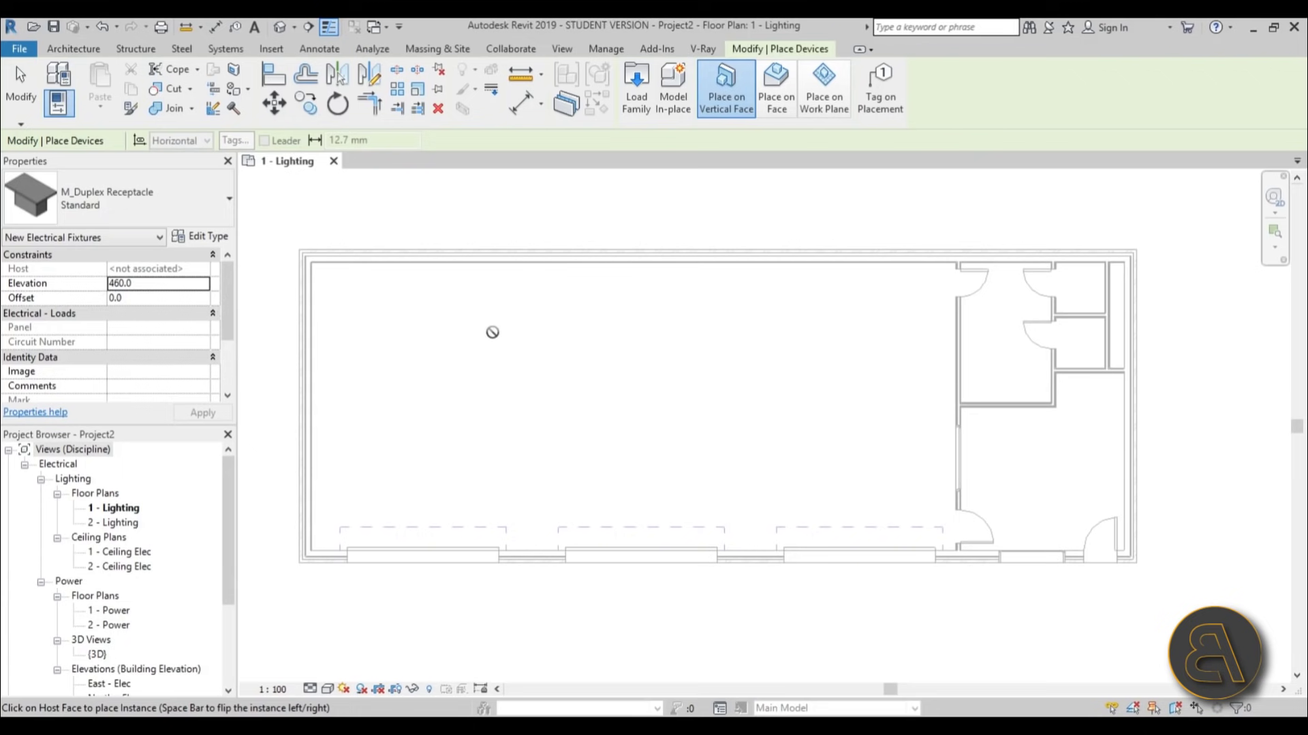
pyautogui.press('Escape')
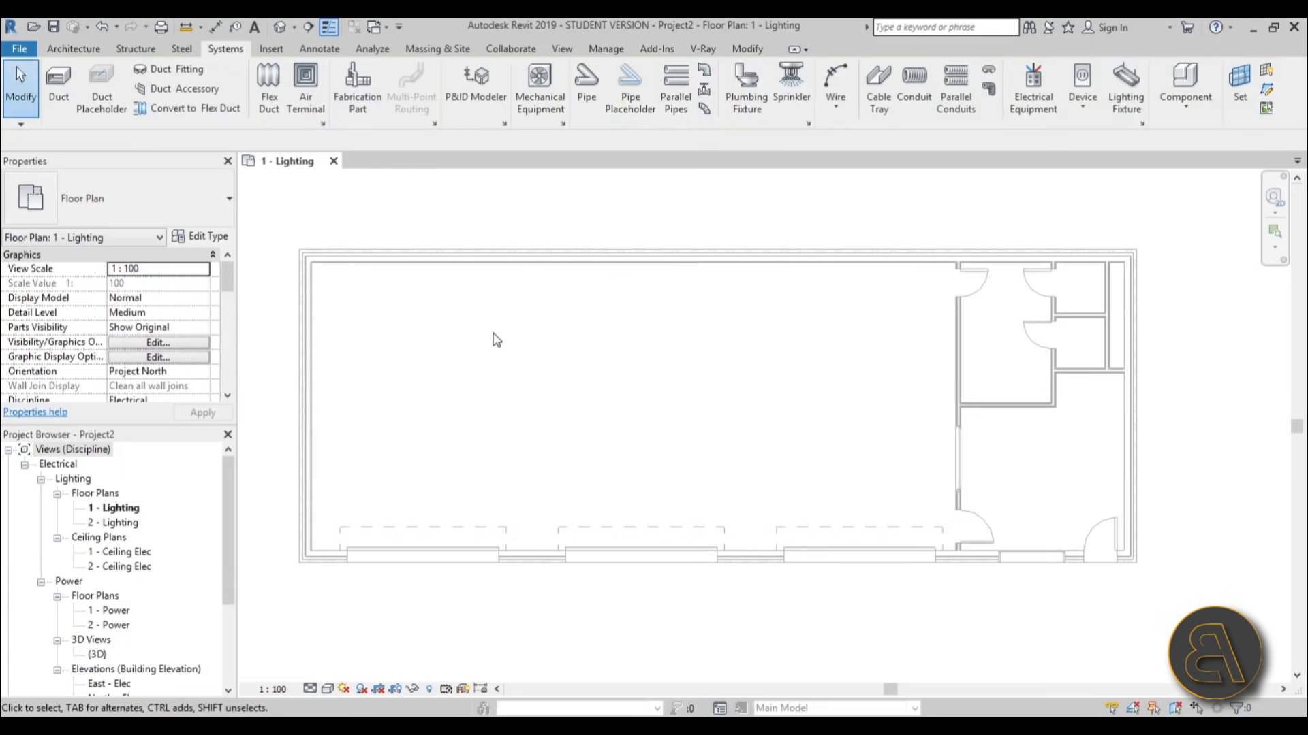
# - Set the project's length units to centimeters
pyautogui.press('u')
pyautogui.press('n')
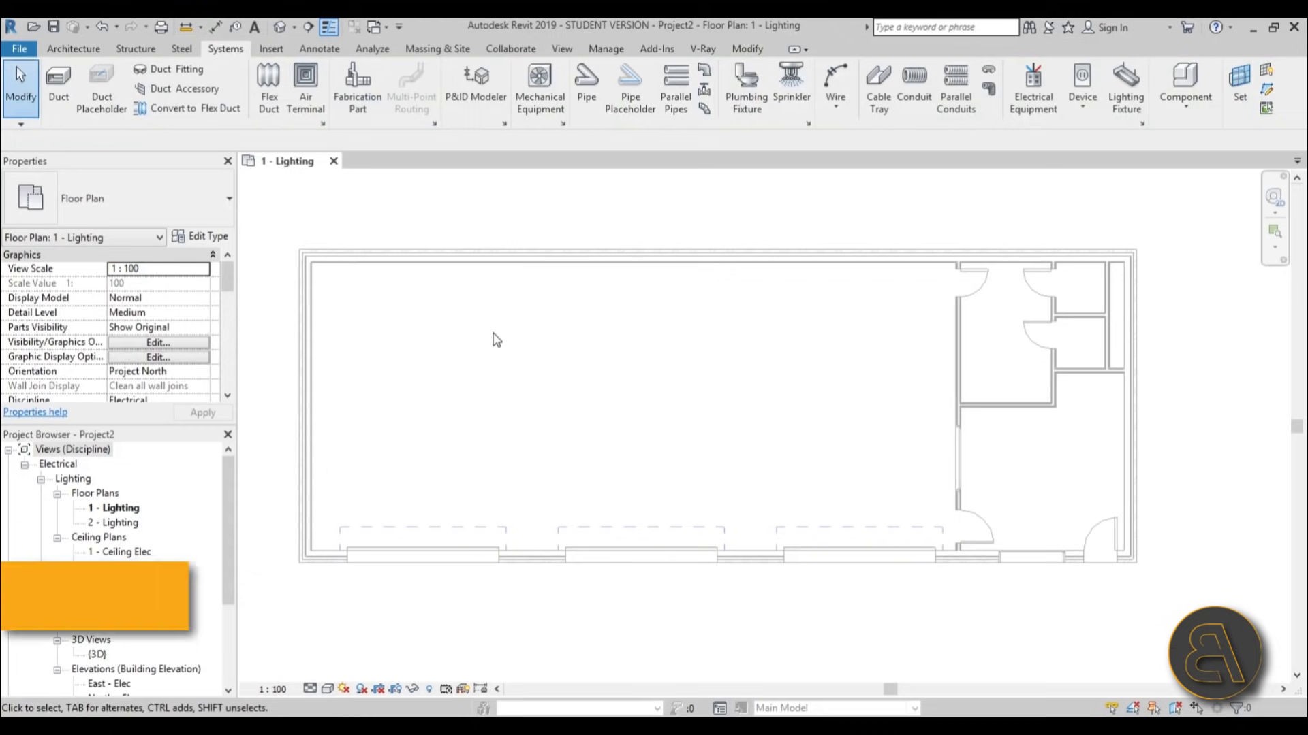
pyautogui.moveTo(608, 203); pyautogui.dragTo(606, 232)
pyautogui.click(633, 286)
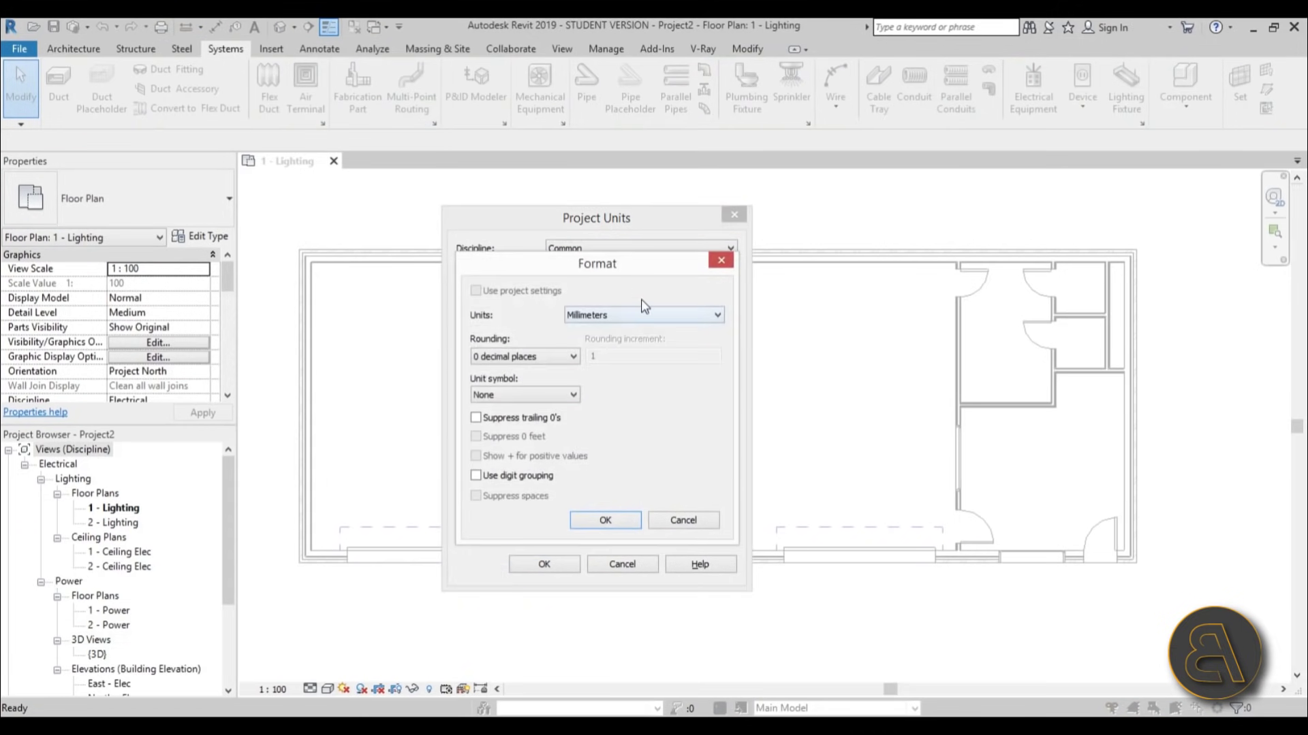
pyautogui.click(659, 387)
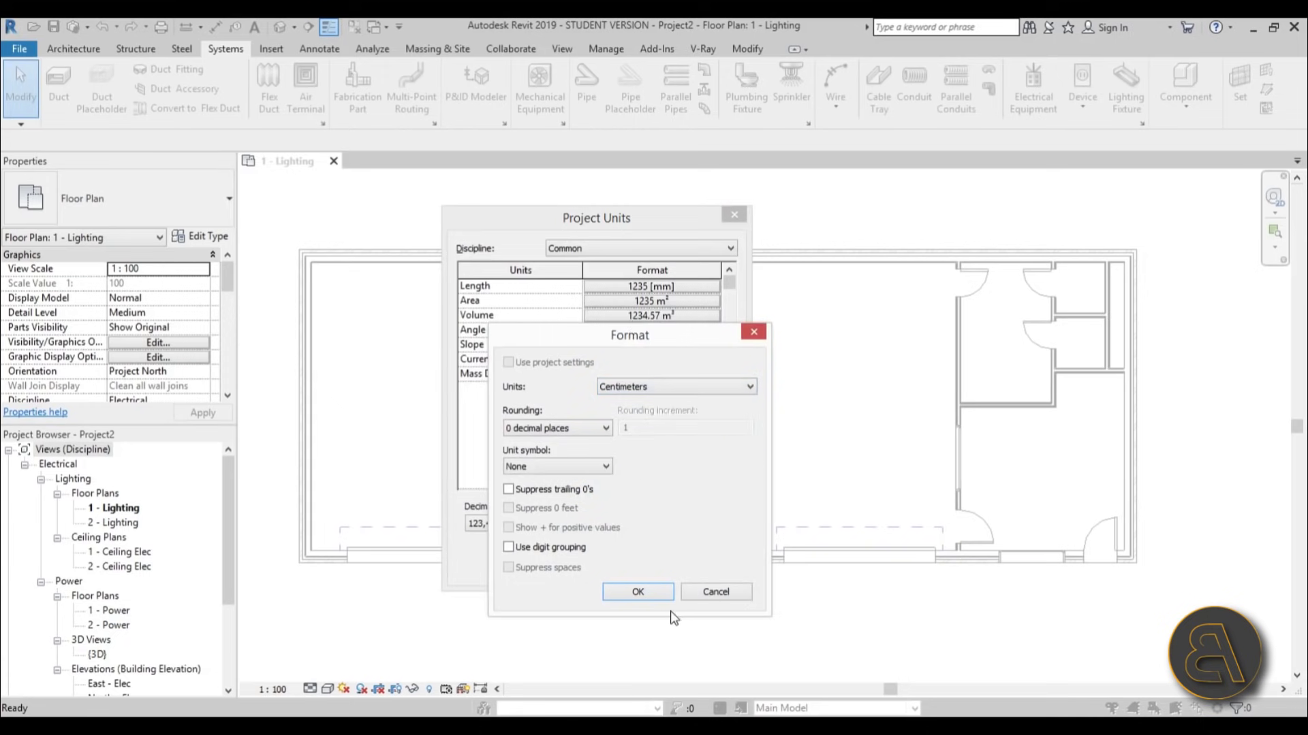
pyautogui.click(641, 597)
pyautogui.click(544, 565)
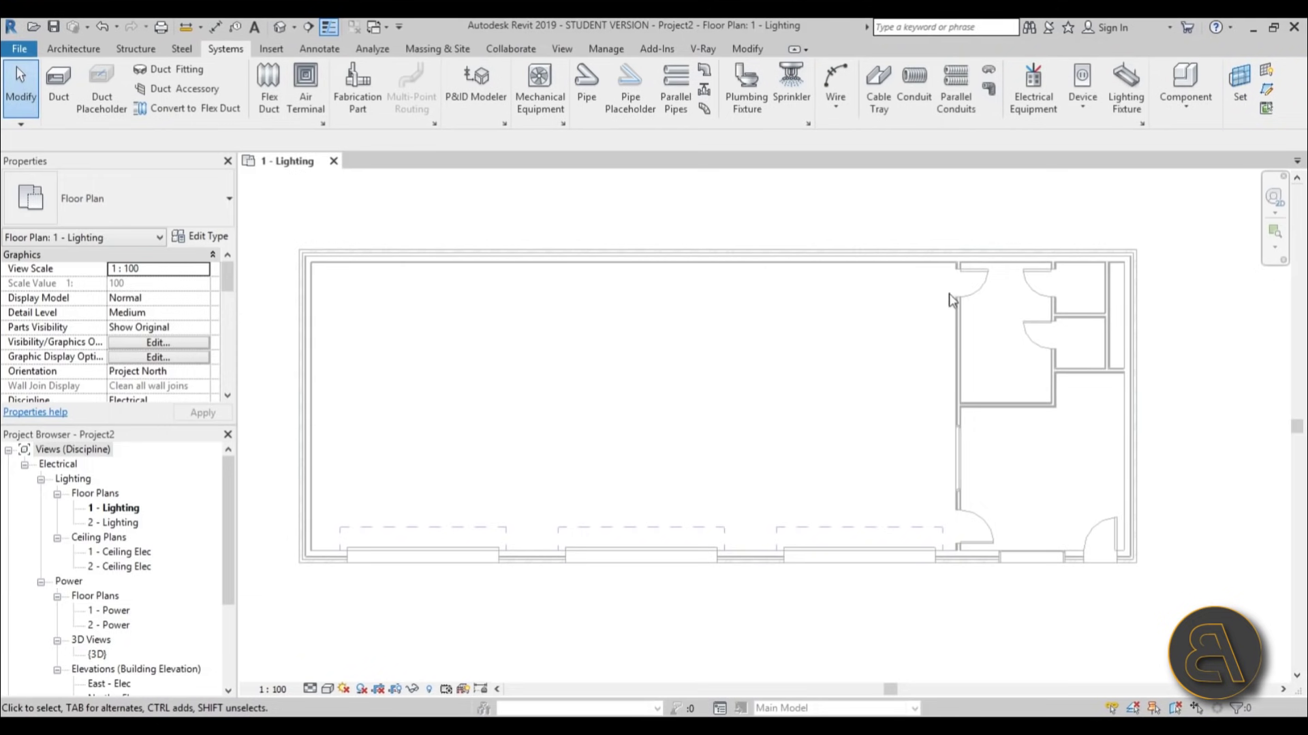
# - Place three M_Duplex Receptacle electrical fixtures spaced along the upper exterior wall of the large work area
pyautogui.click(1084, 108)
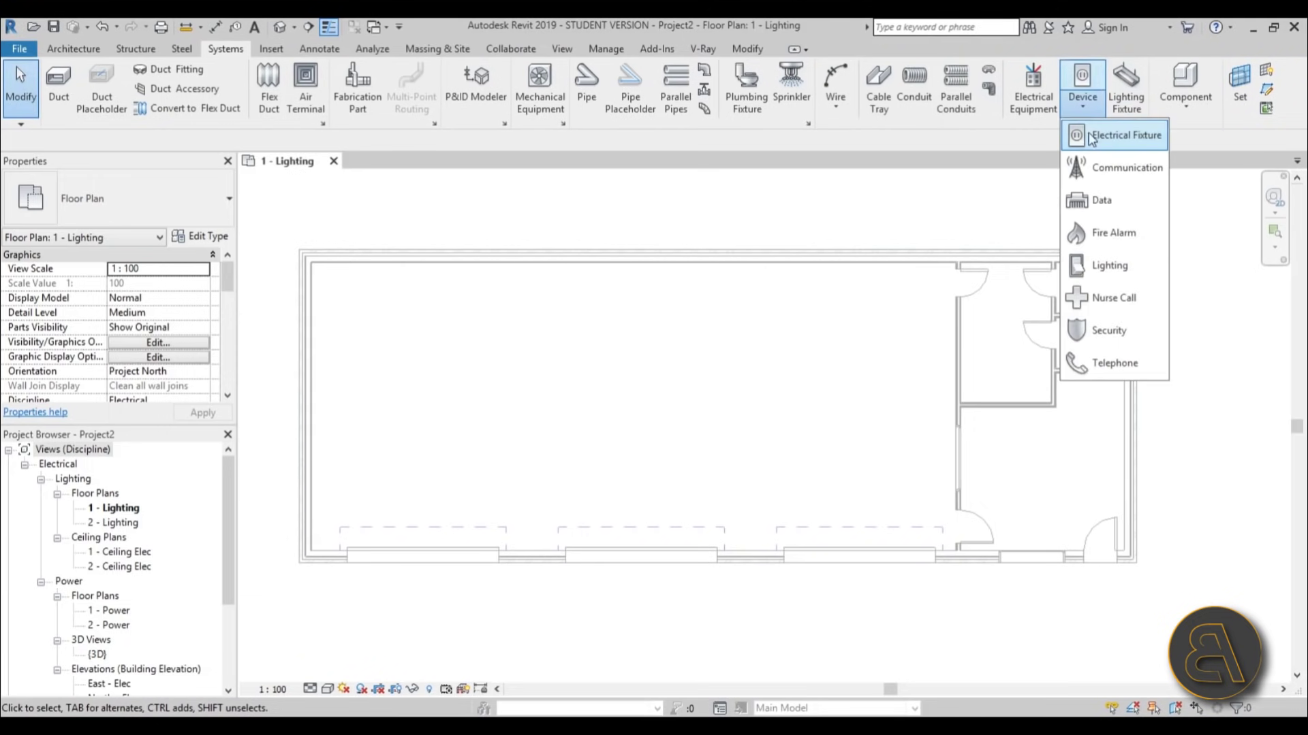
pyautogui.click(1091, 138)
pyautogui.scroll(2, 367, 286)
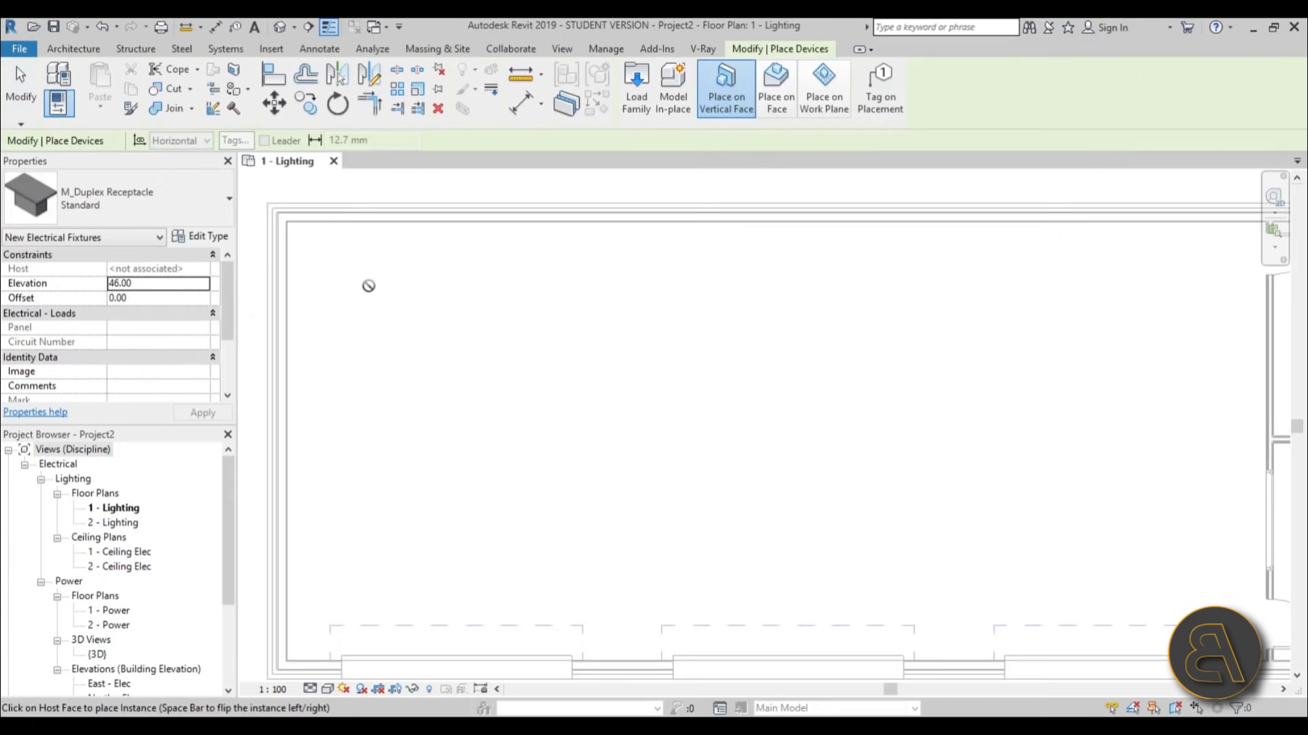
pyautogui.click(372, 230)
pyautogui.scroll(-2, 432, 286)
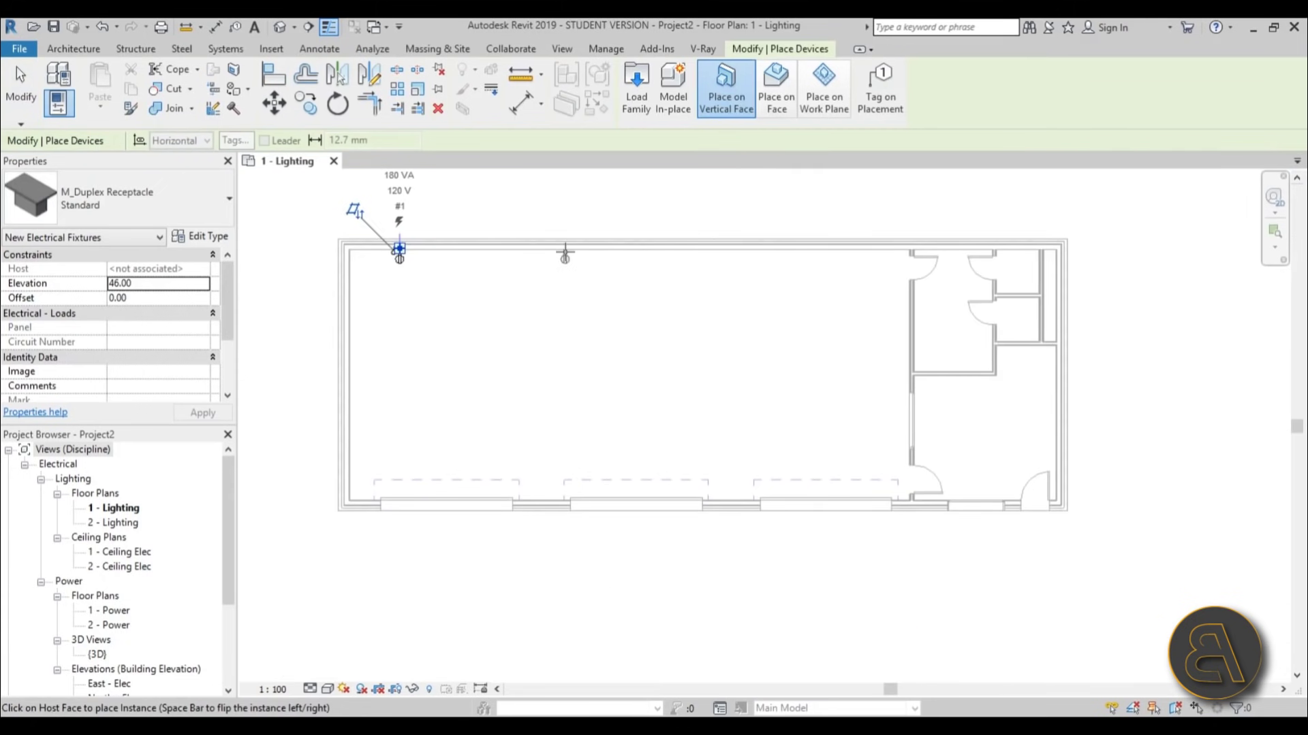
pyautogui.click(565, 251)
pyautogui.click(737, 249)
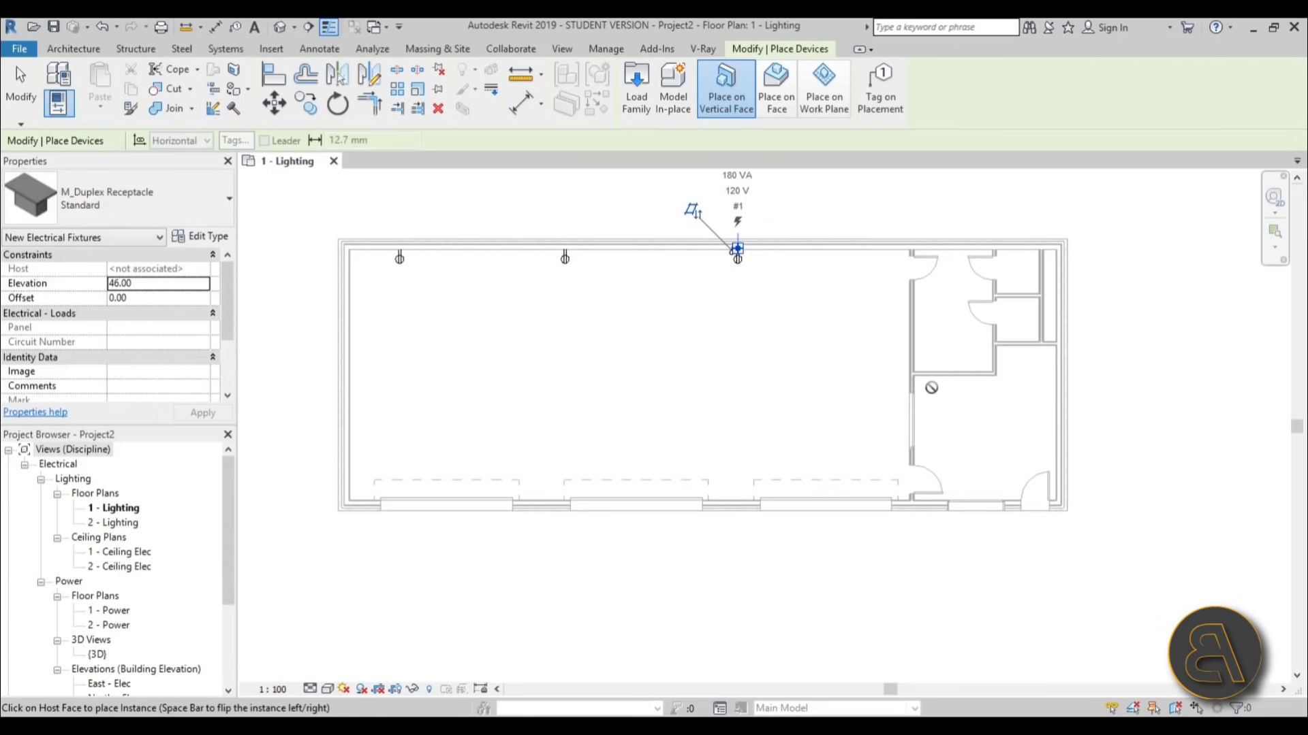
# - Place one duplex receptacle midway along the left wall and two on the lower wall segments between the garage doors
pyautogui.click(349, 365)
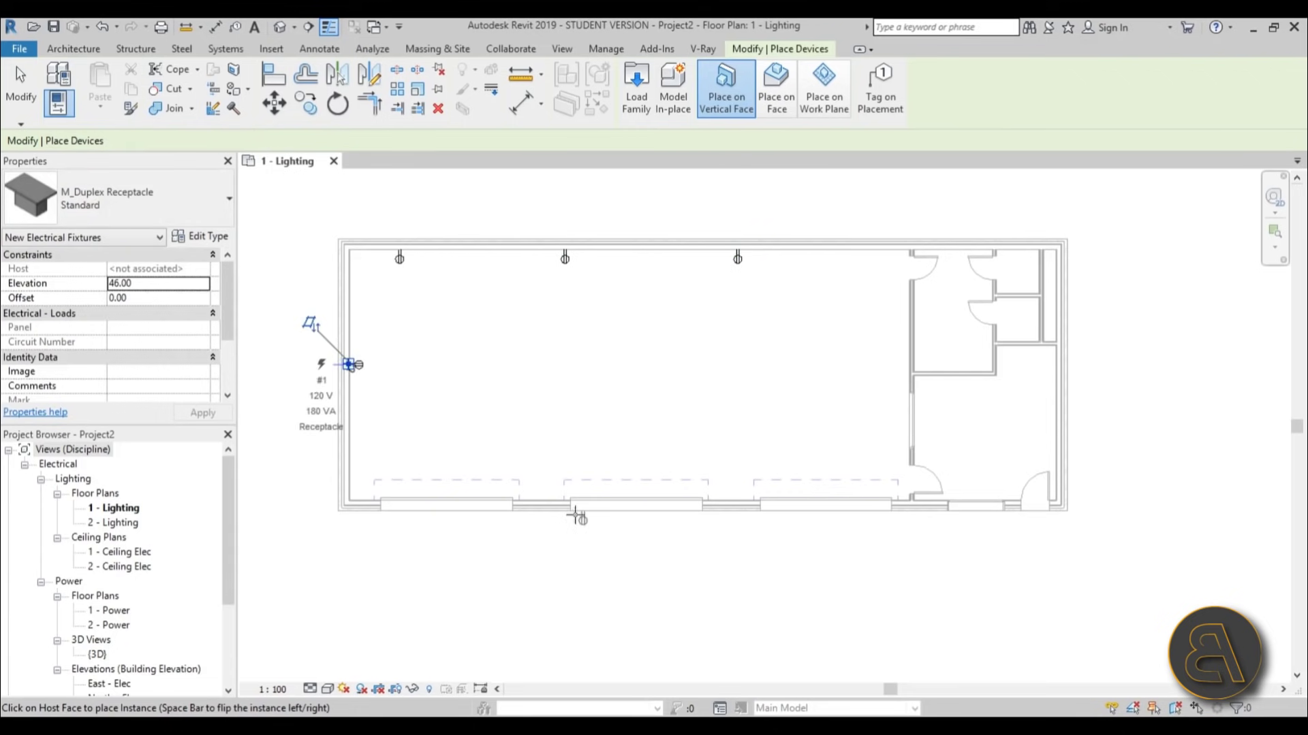
pyautogui.click(539, 497)
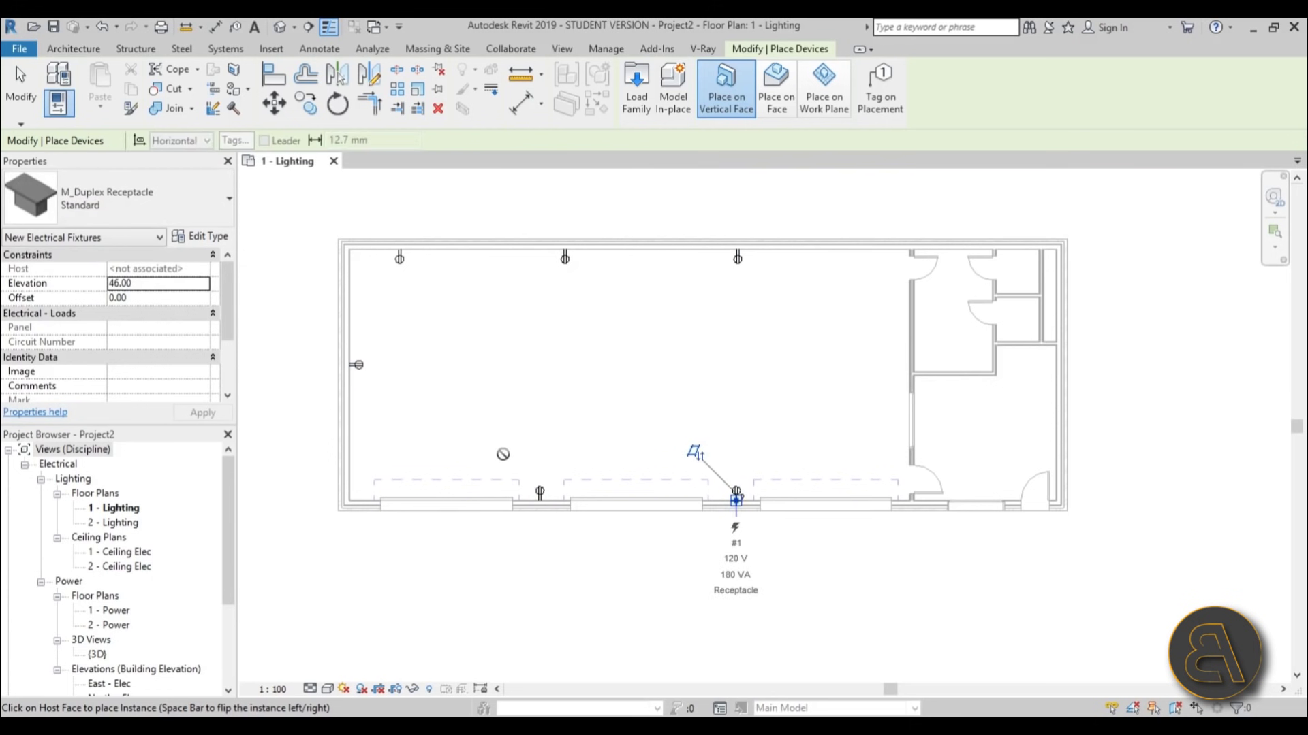
pyautogui.scroll(-1, 639, 373)
pyautogui.scroll(1, 671, 361)
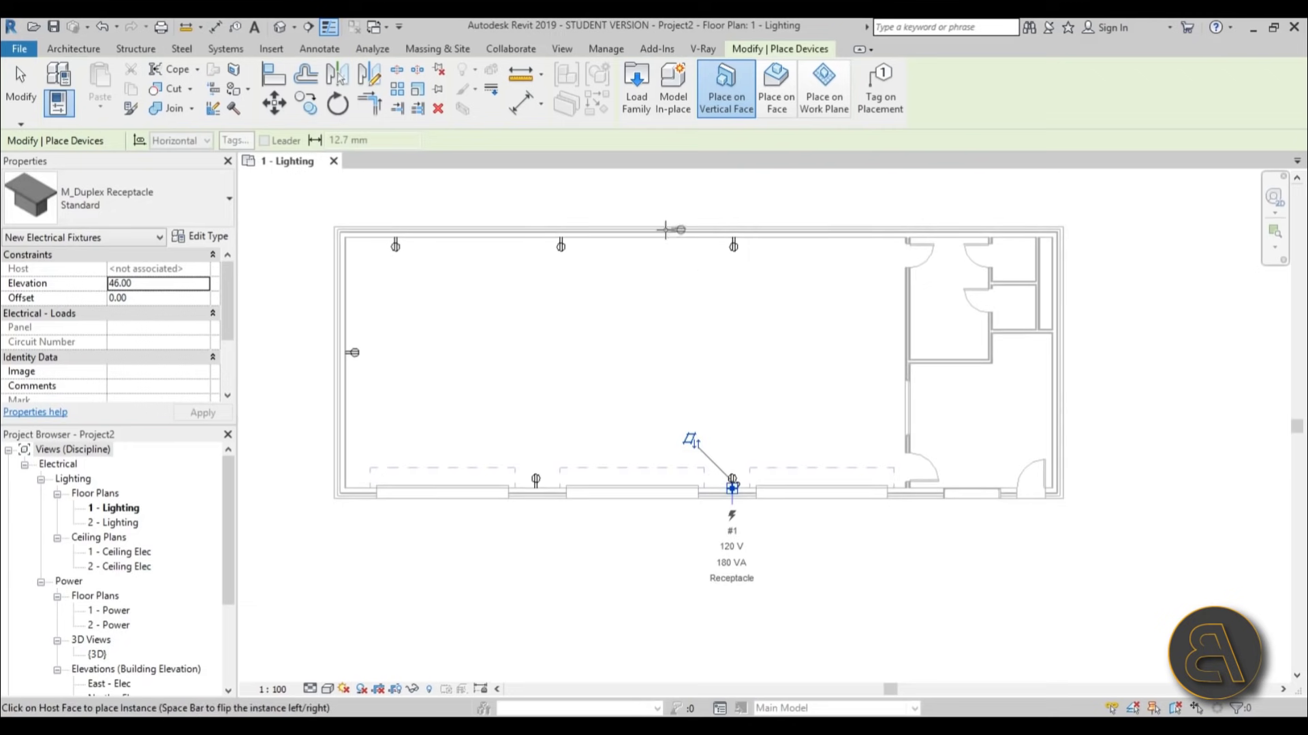
pyautogui.scroll(1, 593, 291)
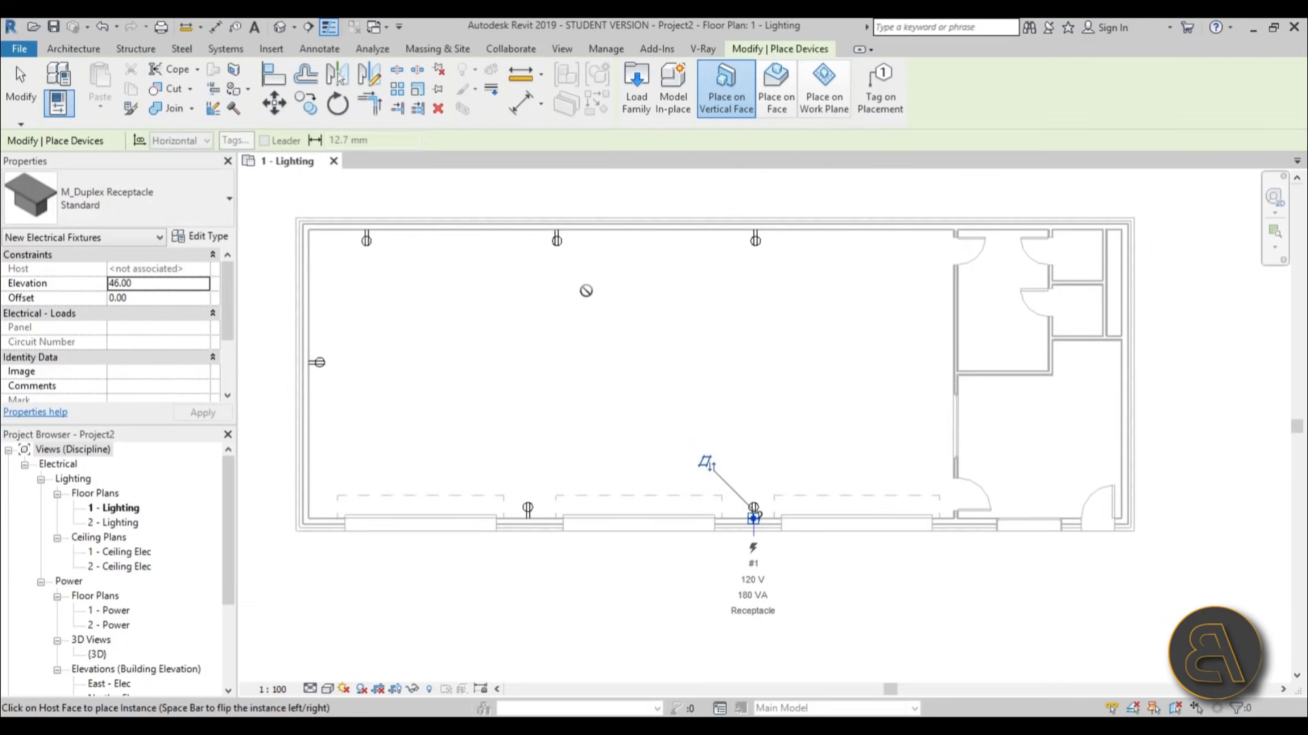
pyautogui.press('Escape')
pyautogui.press('Escape')
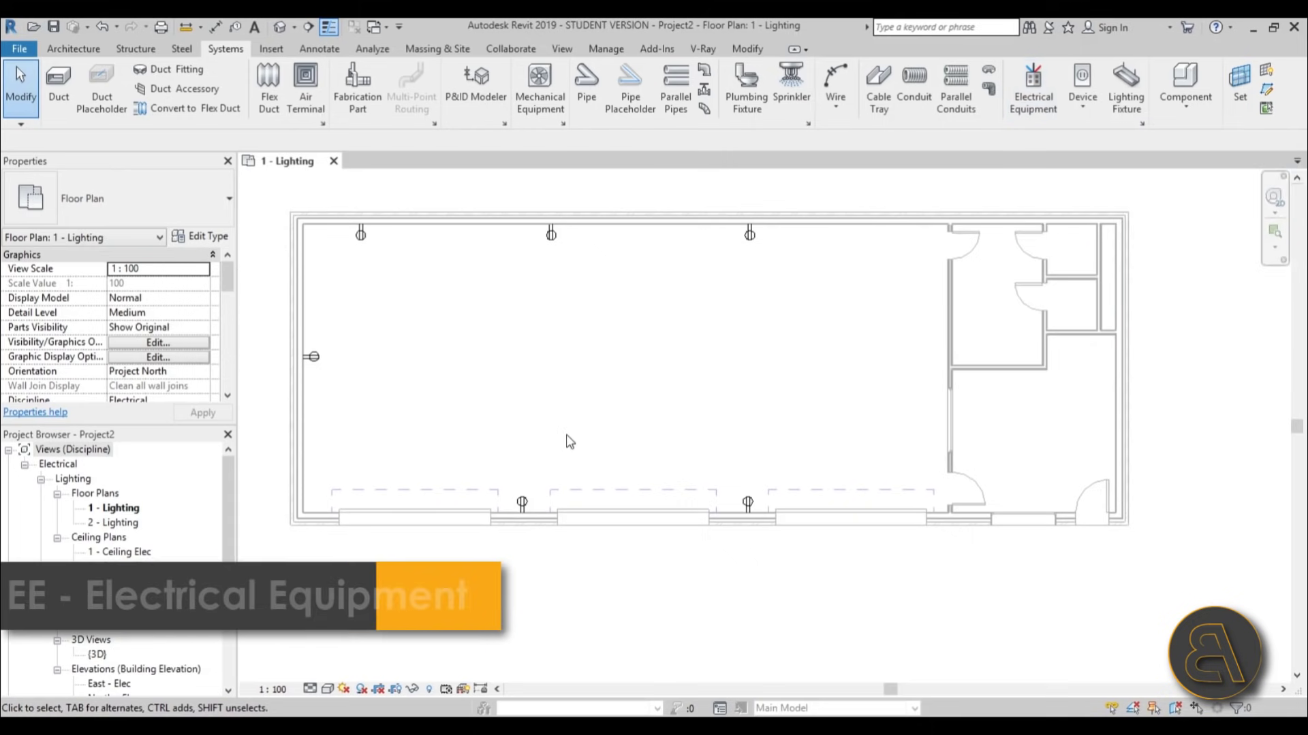
# - Start electrical equipment placement and browse for a family in US Metric > Electrical > MEP > Electric Power > Distribution
pyautogui.press('e')
pyautogui.press('e')
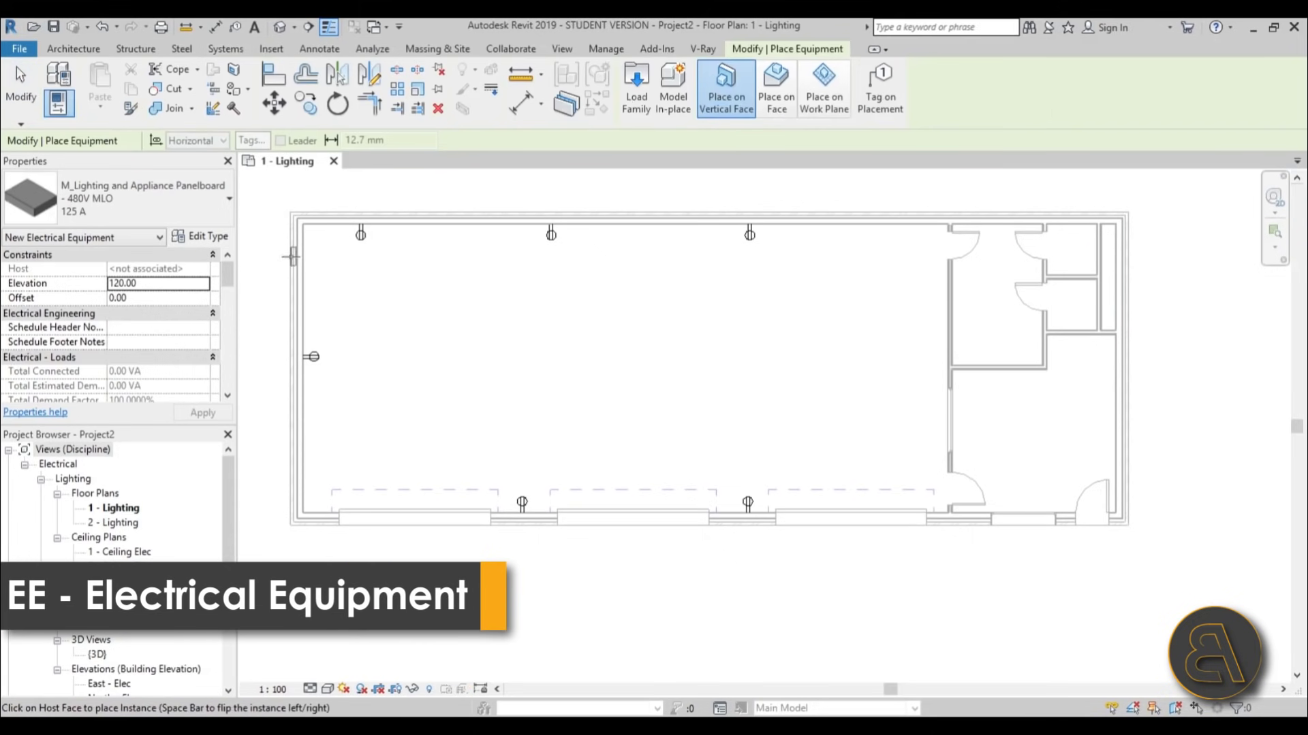
pyautogui.click(176, 212)
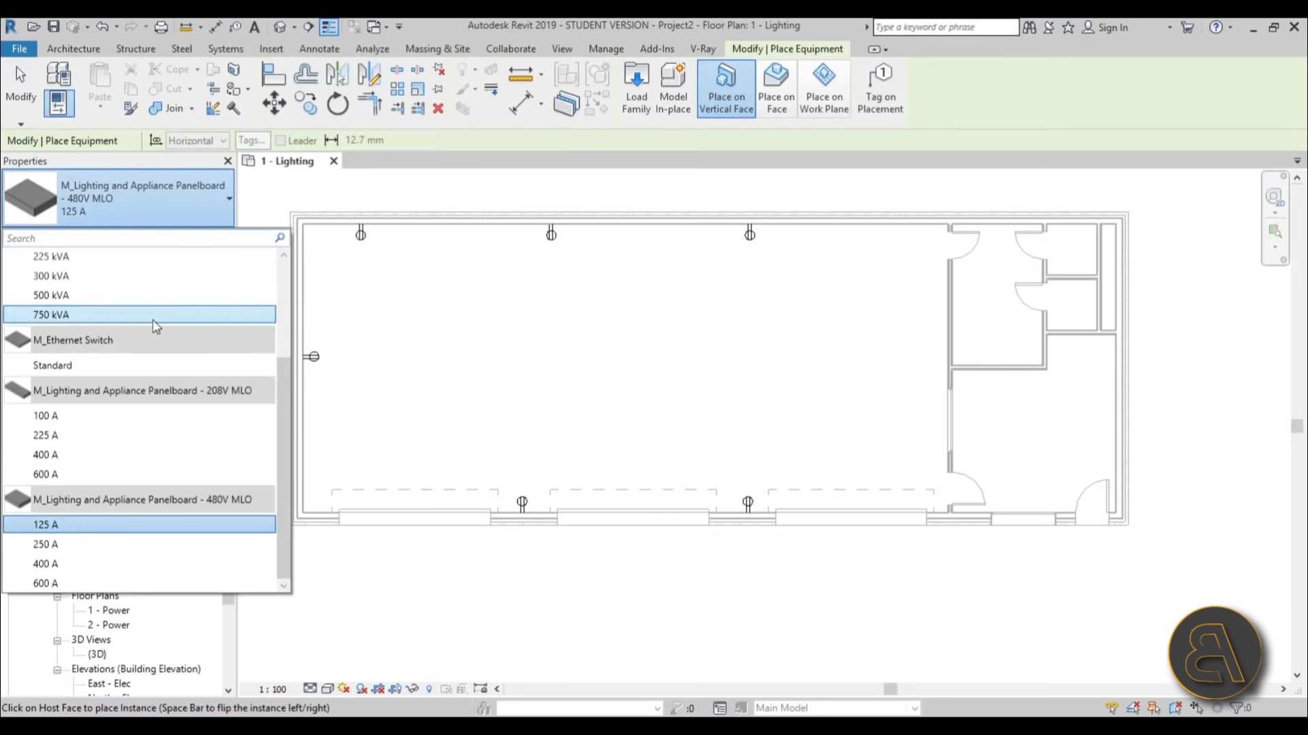
pyautogui.scroll(3, 144, 430)
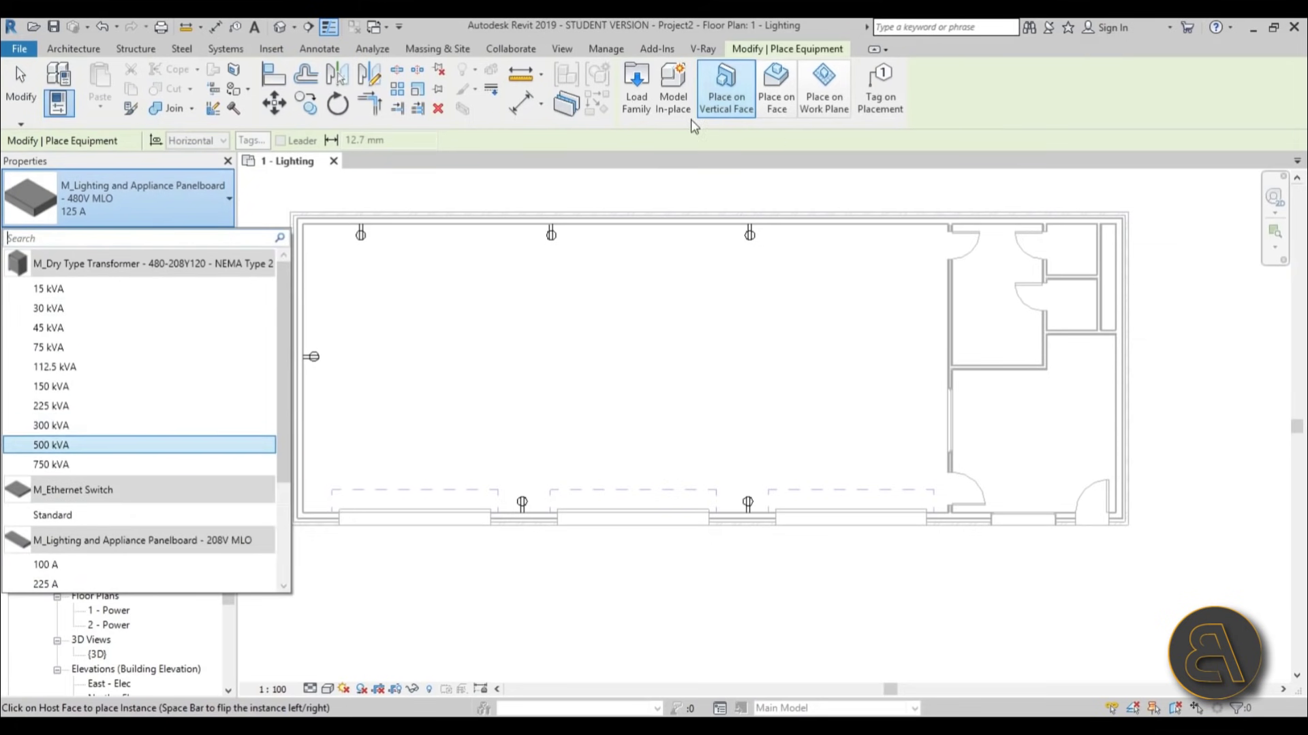
pyautogui.click(636, 102)
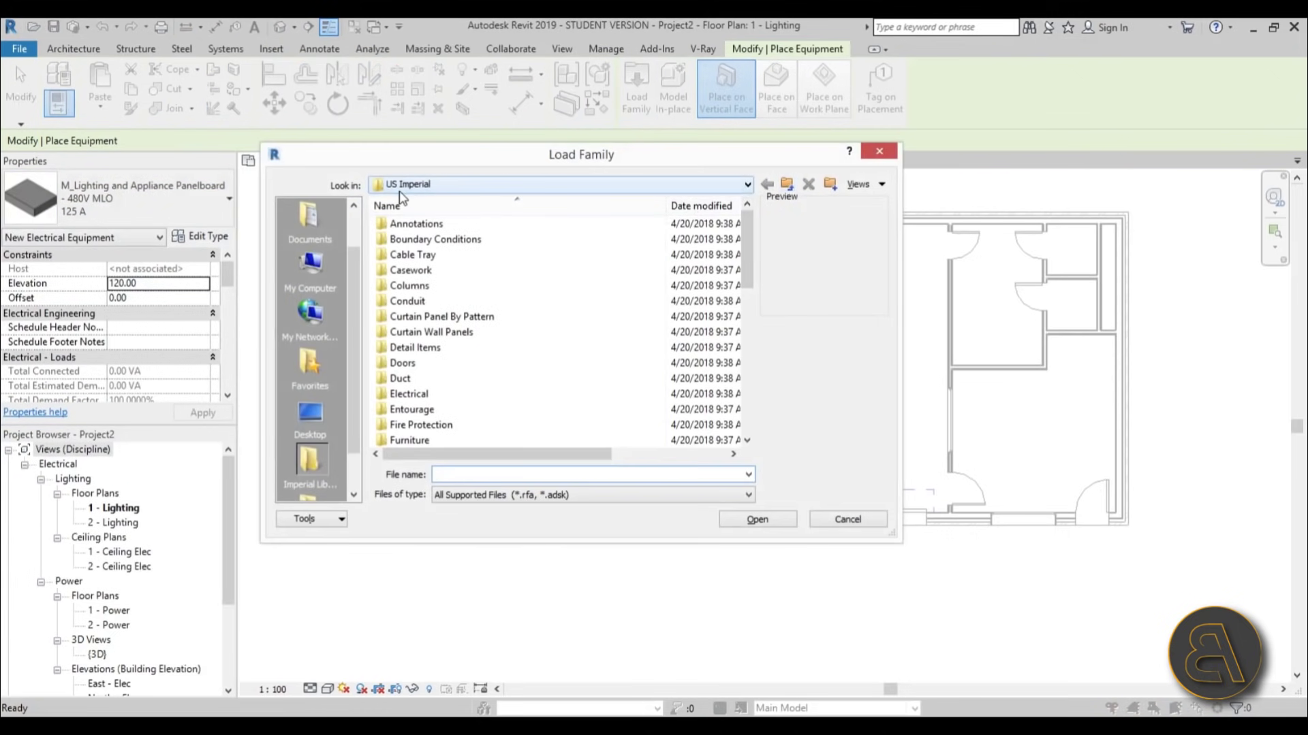
pyautogui.click(787, 185)
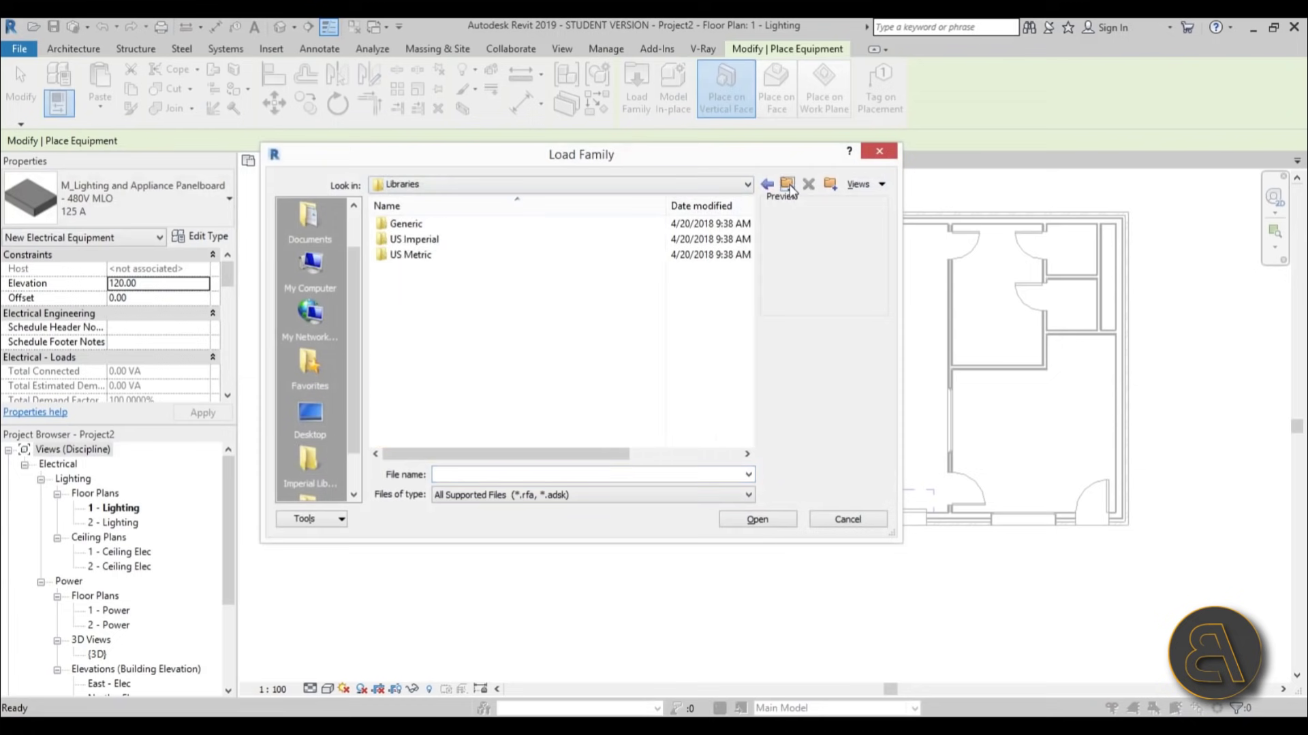
pyautogui.doubleClick(425, 257)
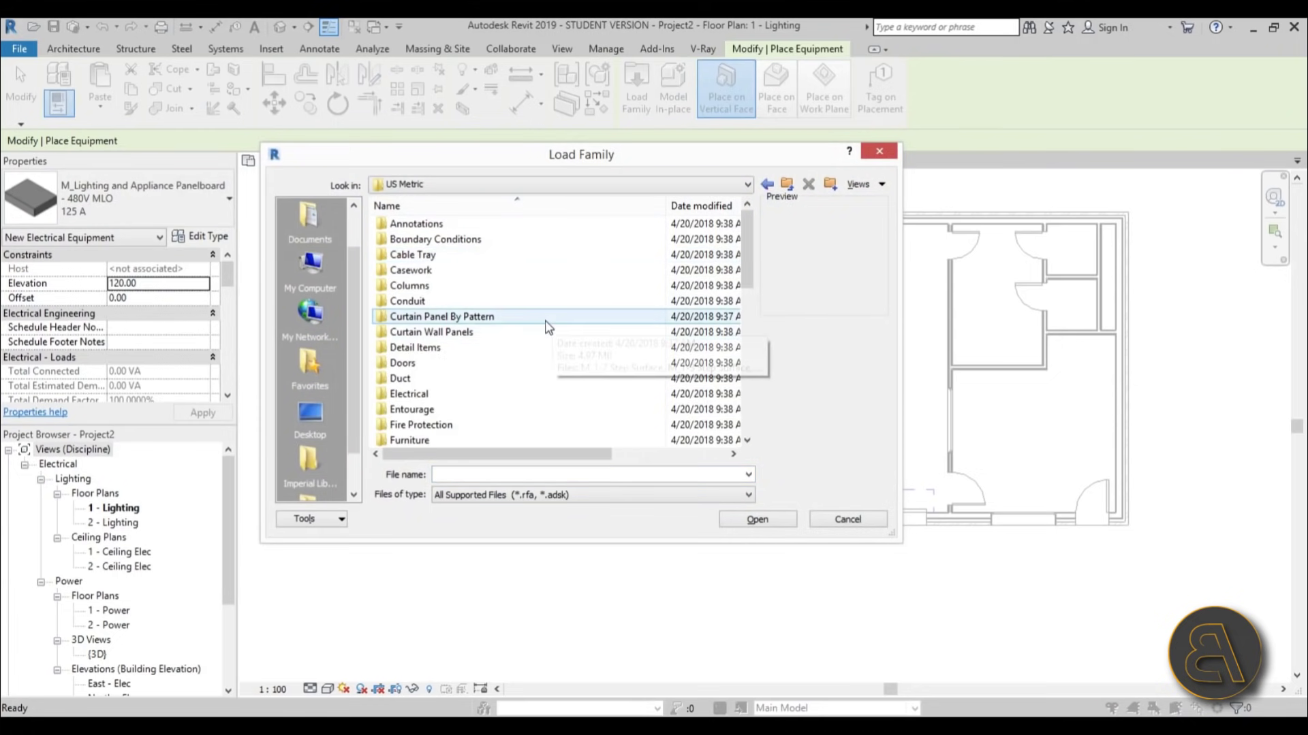
pyautogui.scroll(-1, 450, 355)
pyautogui.doubleClick(438, 347)
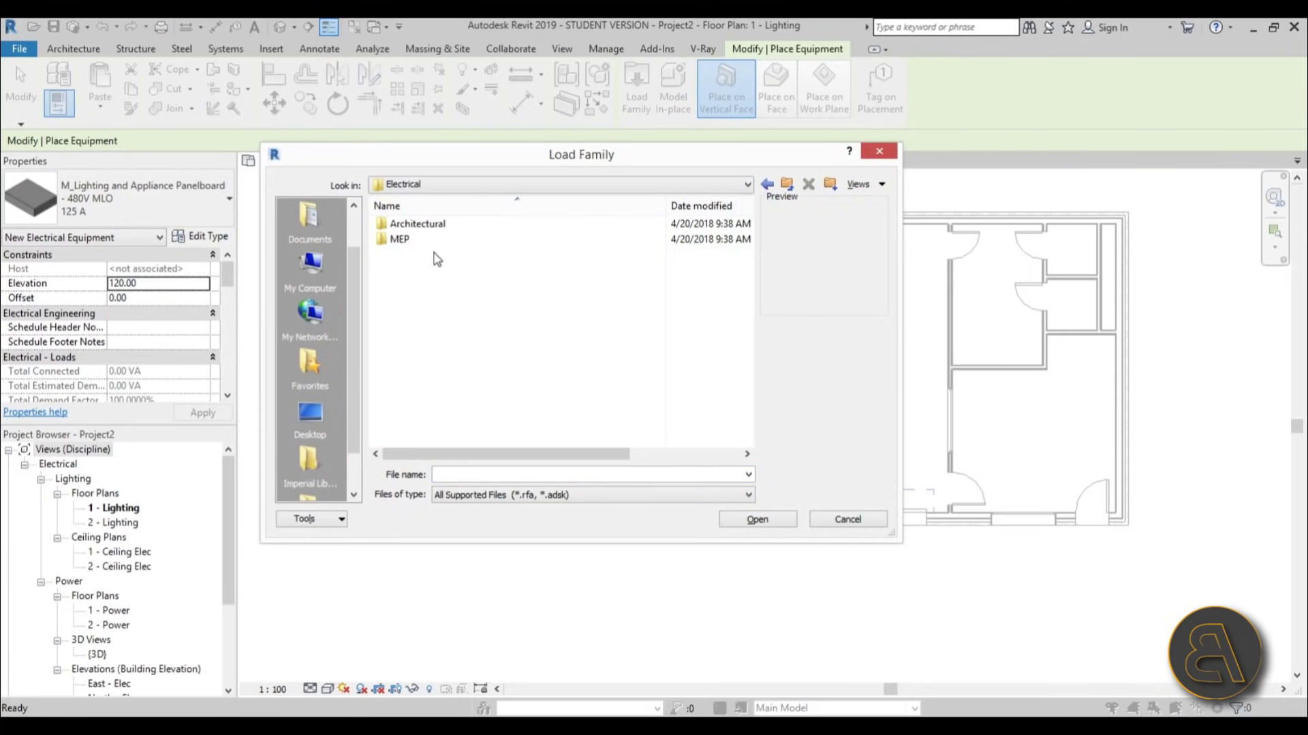
pyautogui.doubleClick(425, 241)
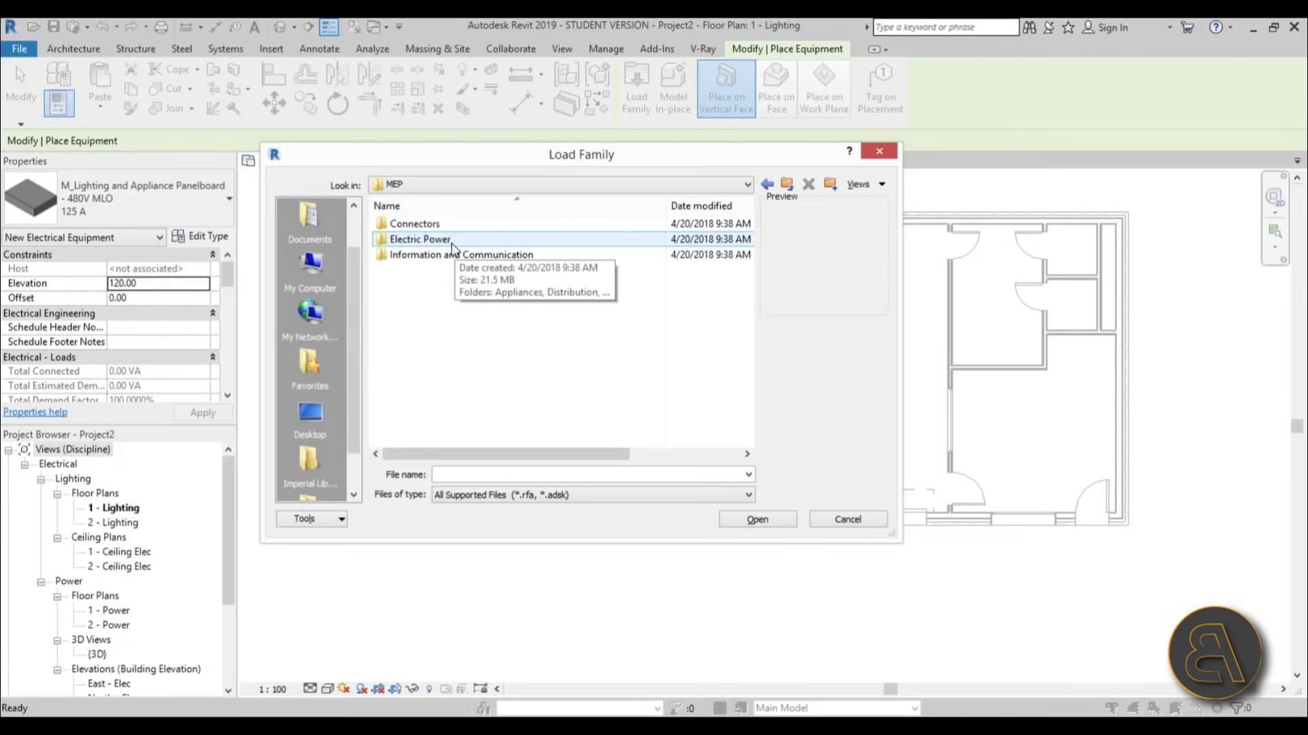
pyautogui.doubleClick(453, 242)
pyautogui.doubleClick(453, 243)
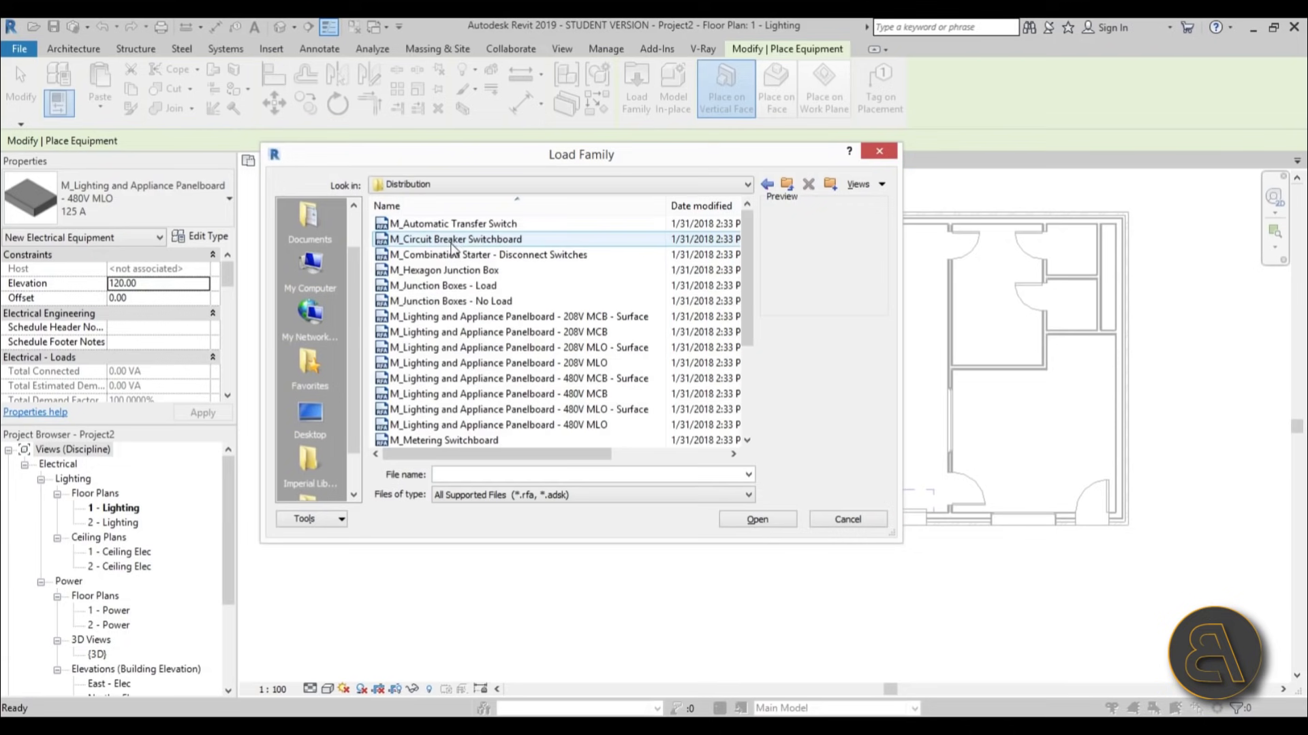
# - Load the M_Lighting and Appliance Panelboard - 208V MCB - Surface family
pyautogui.scroll(-2, 542, 341)
pyautogui.scroll(2, 541, 343)
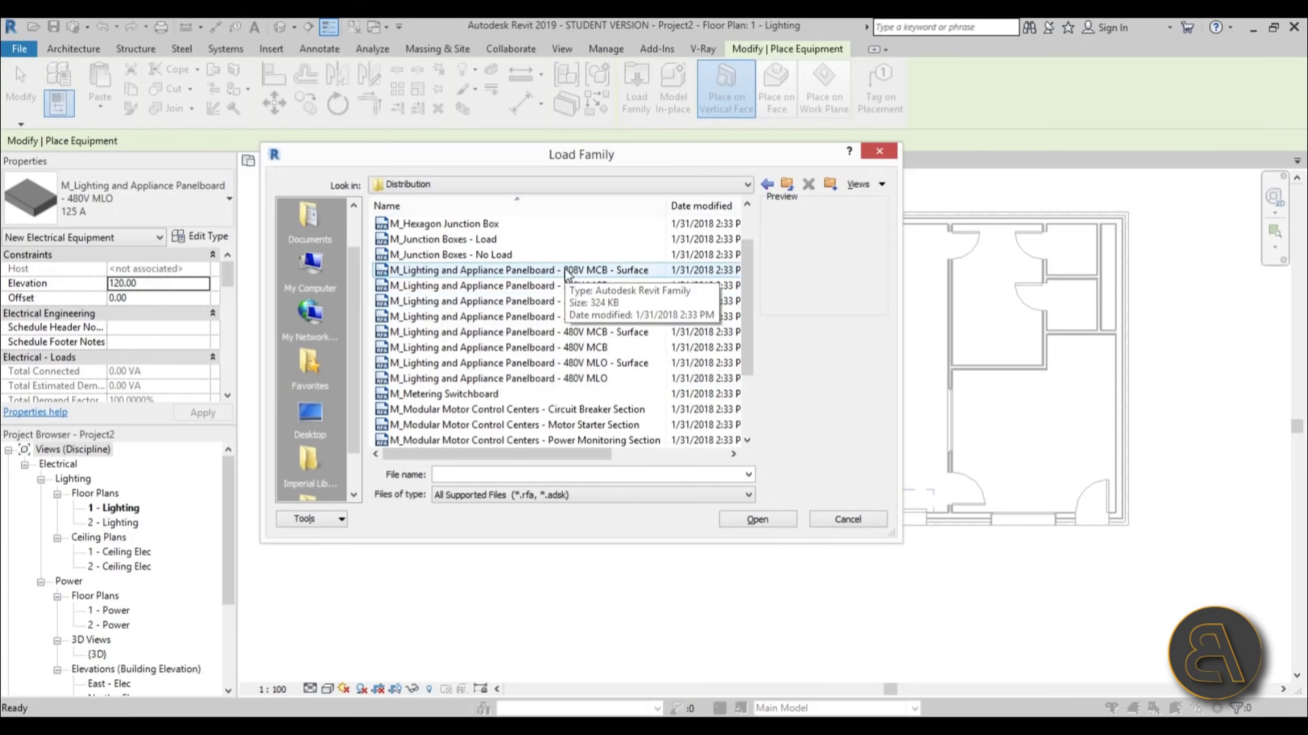
pyautogui.click(637, 272)
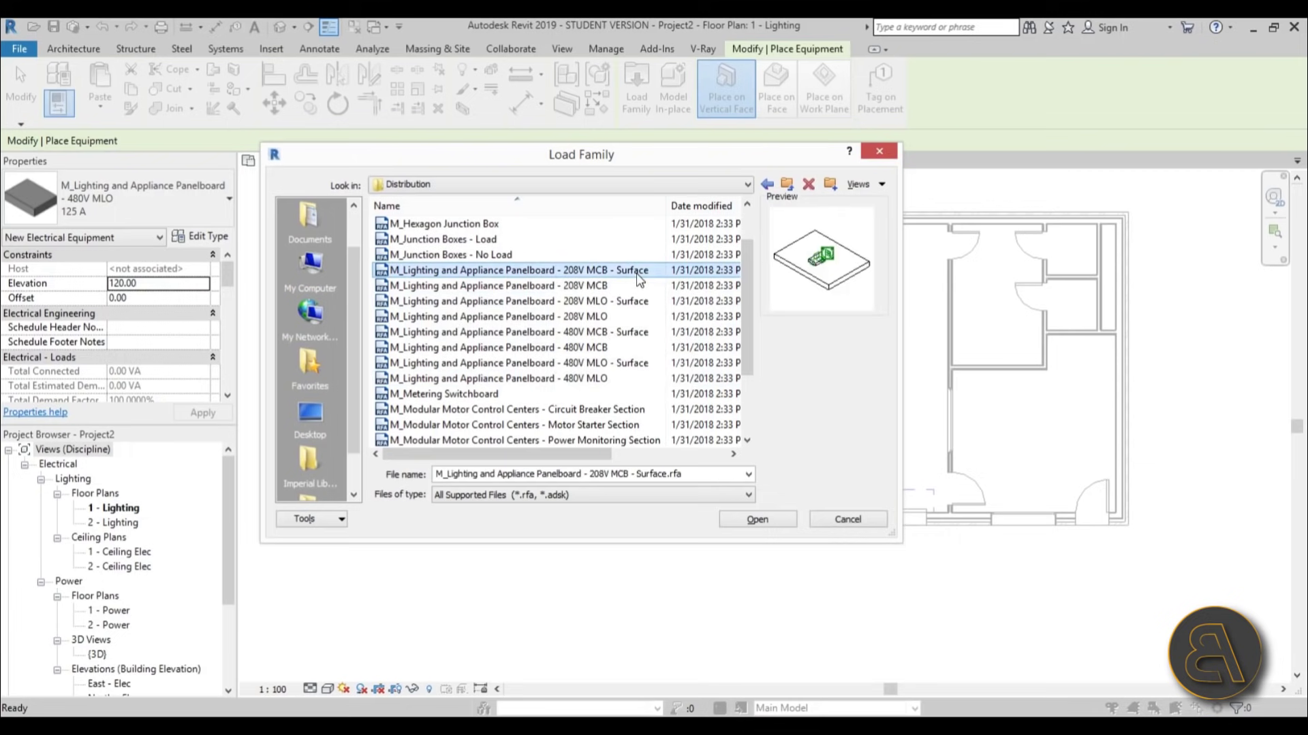
pyautogui.click(758, 520)
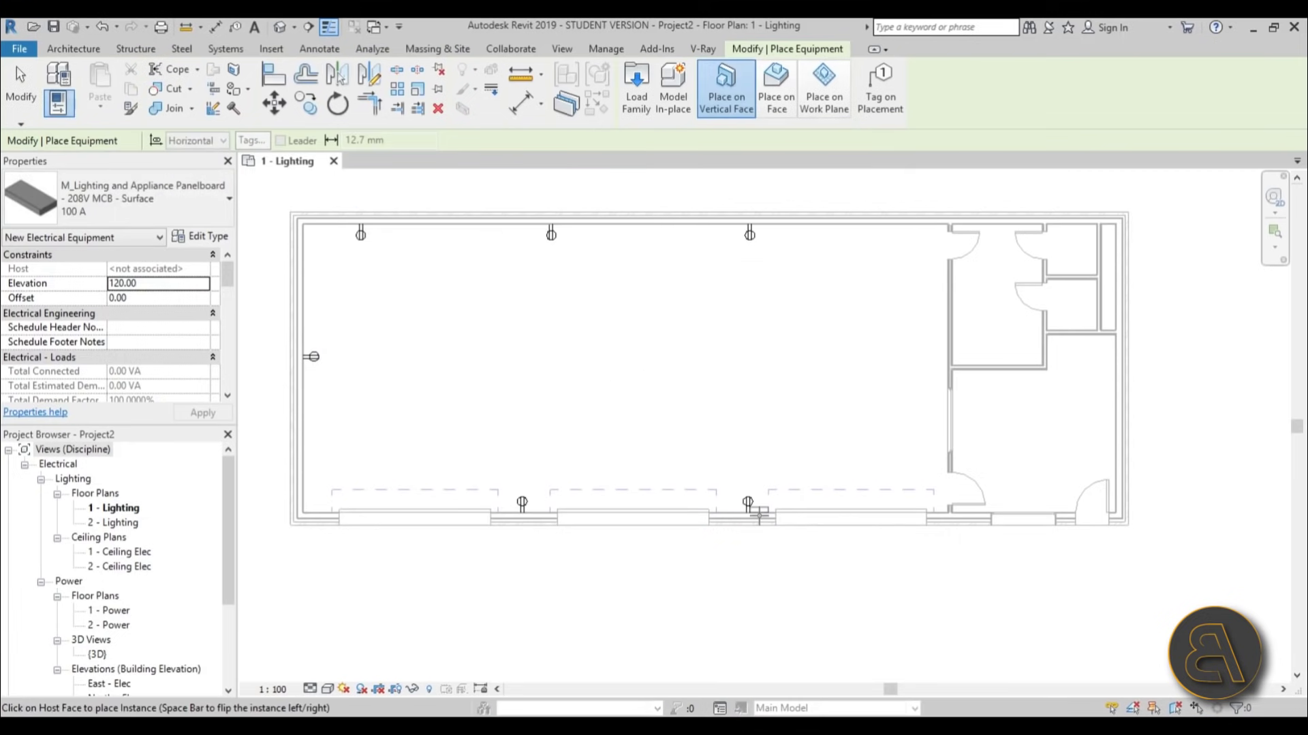
# - Place the 100 A 208V MCB surface panelboard on the work area's right partition wall, between the upper door and the window
pyautogui.moveTo(844, 408); pyautogui.dragTo(715, 426, button='middle')
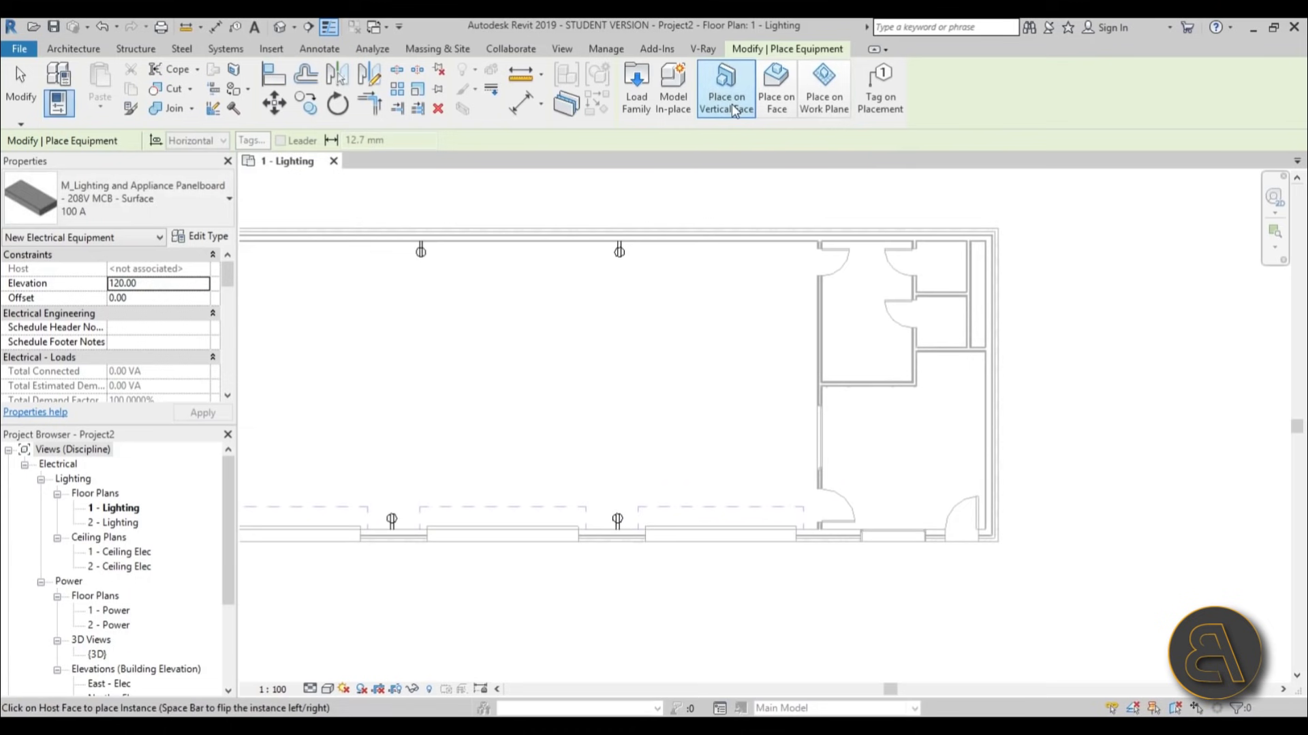
pyautogui.scroll(3, 762, 279)
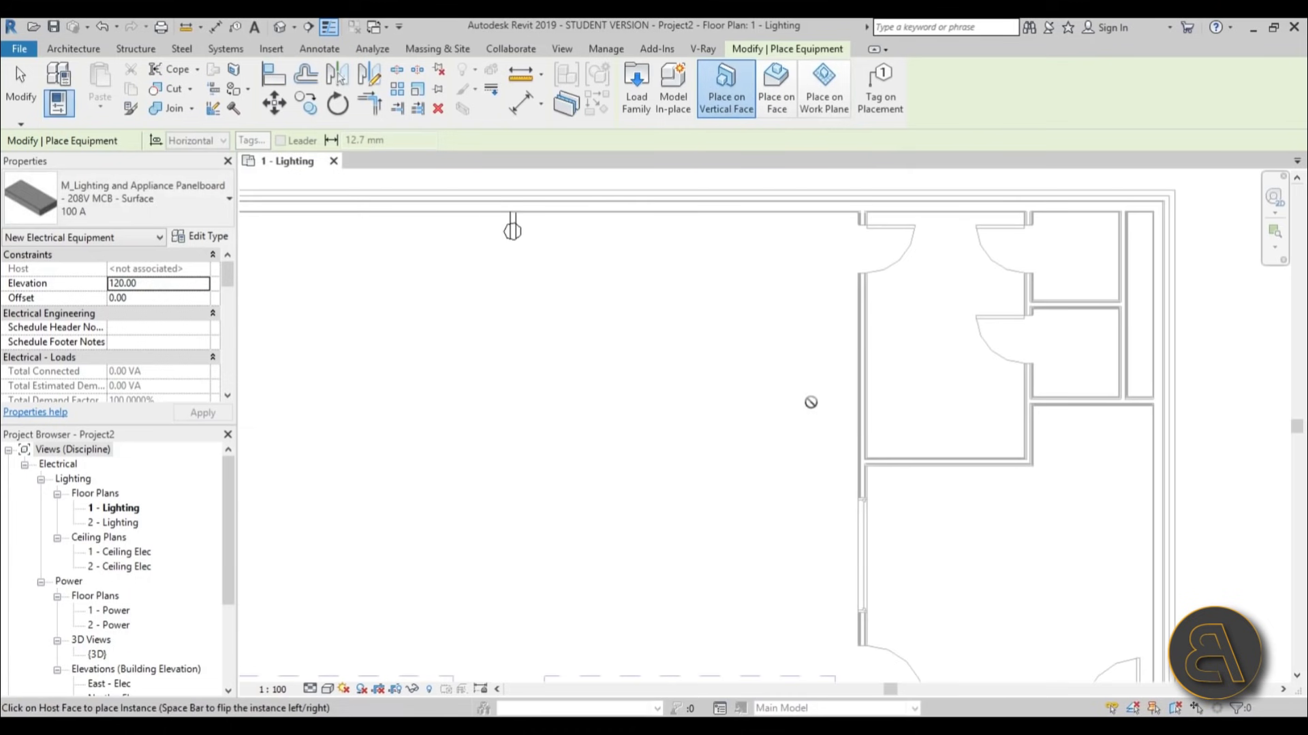
pyautogui.click(860, 436)
pyautogui.scroll(-4, 776, 350)
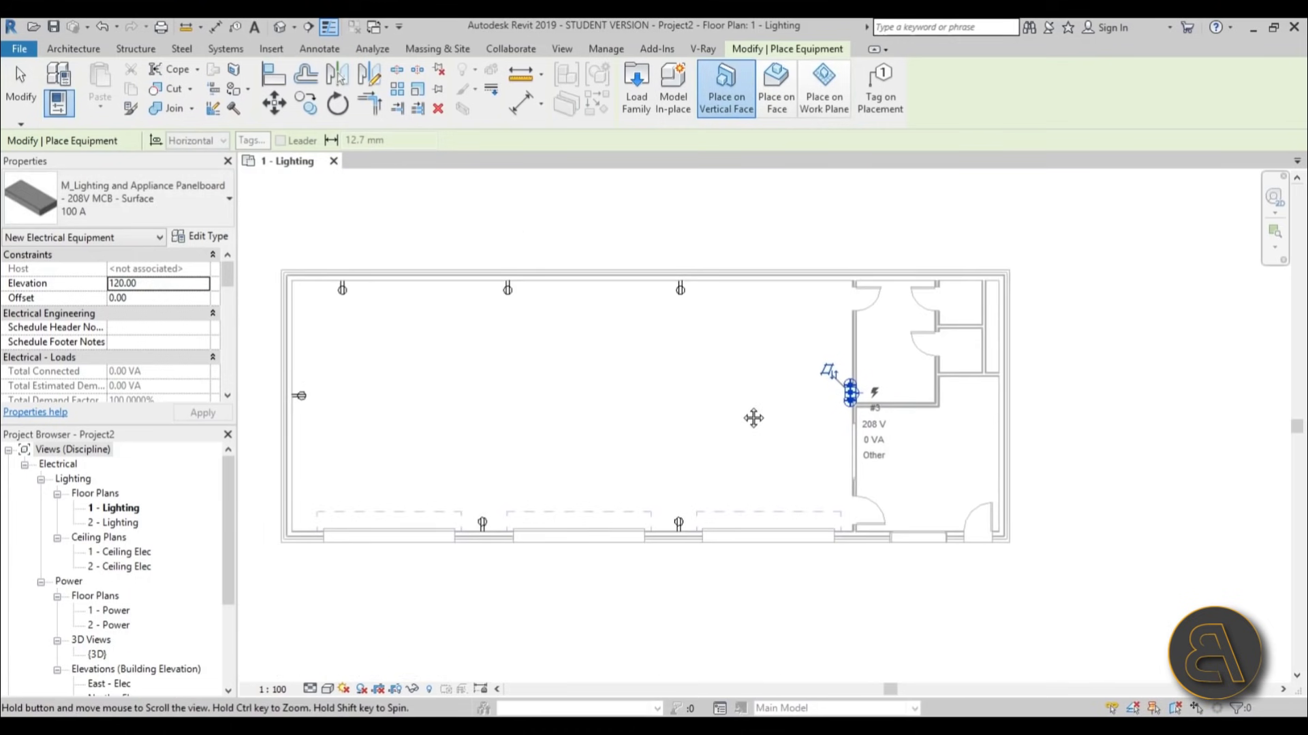
pyautogui.press('Escape')
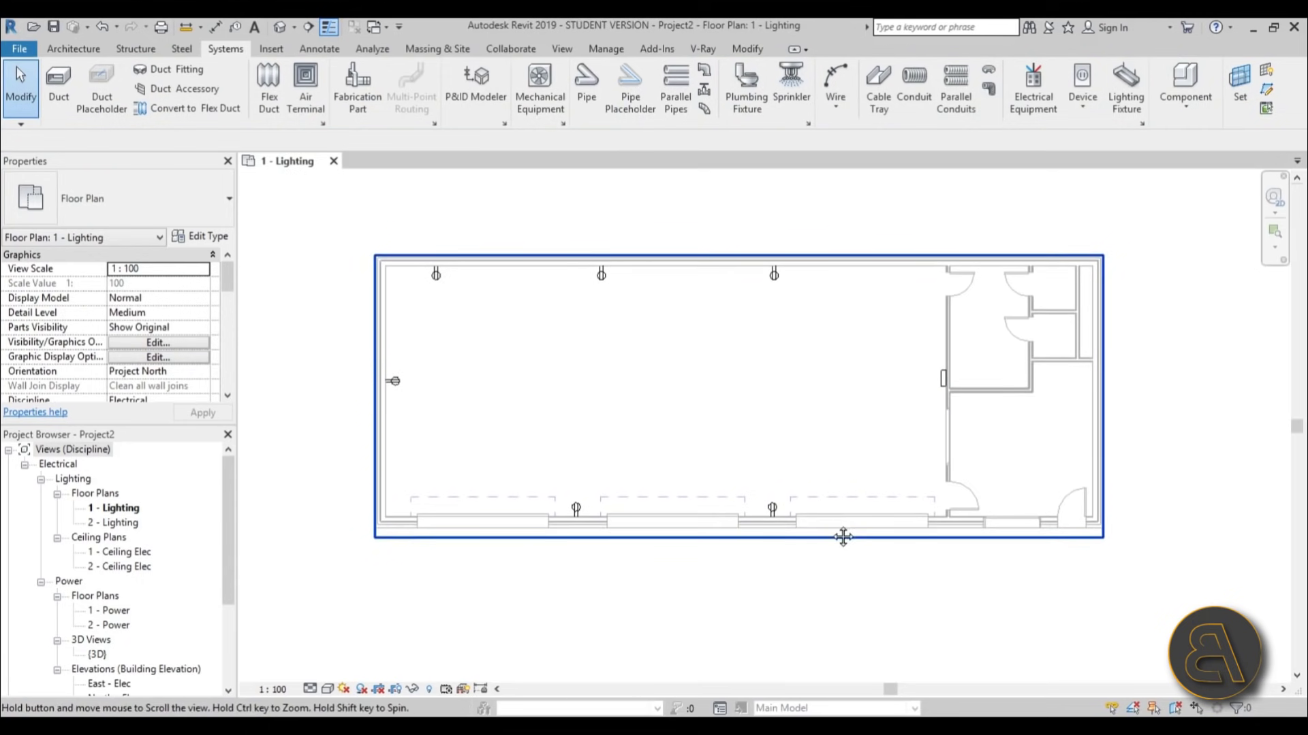
# - Set the panel name of the placed panelboard to "panel 1"
pyautogui.scroll(3, 940, 378)
pyautogui.scroll(-4, 939, 383)
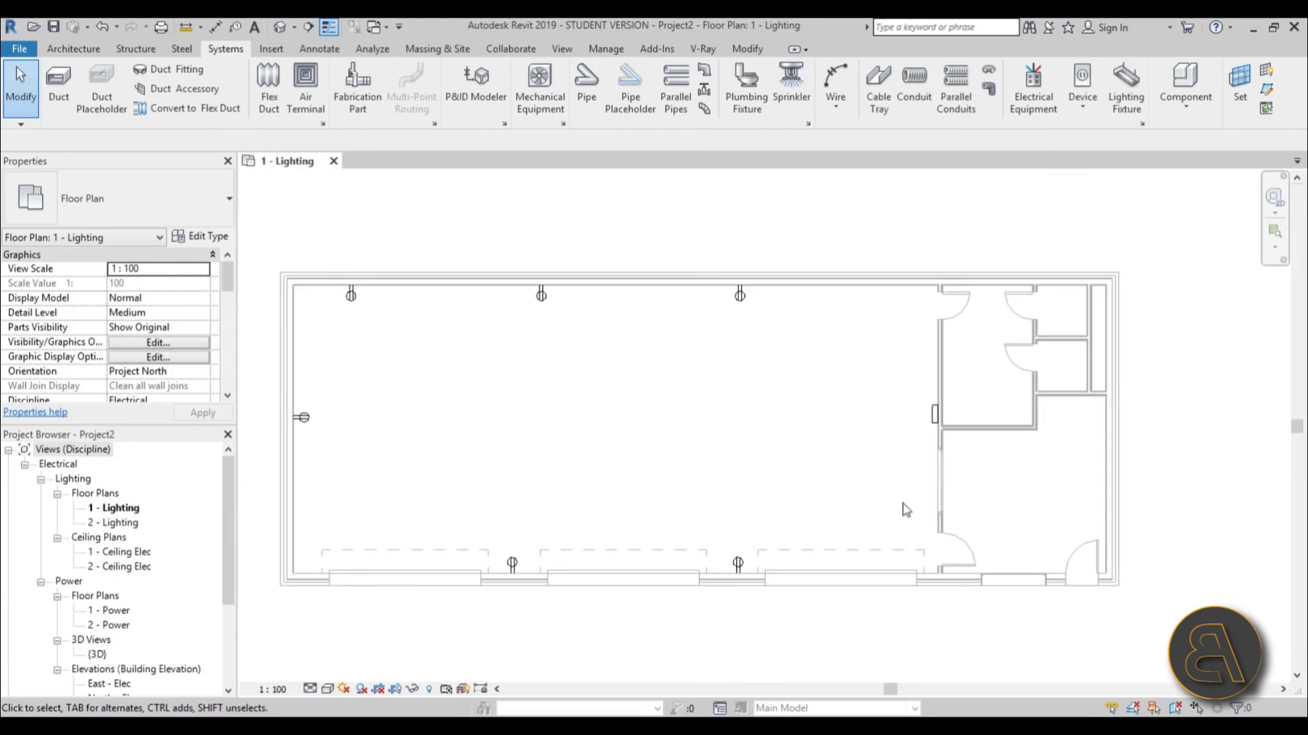
pyautogui.moveTo(902, 502)
pyautogui.mouseDown(button='middle')
pyautogui.moveTo(788, 525)
pyautogui.moveTo(888, 494)
pyautogui.mouseUp(button='middle')
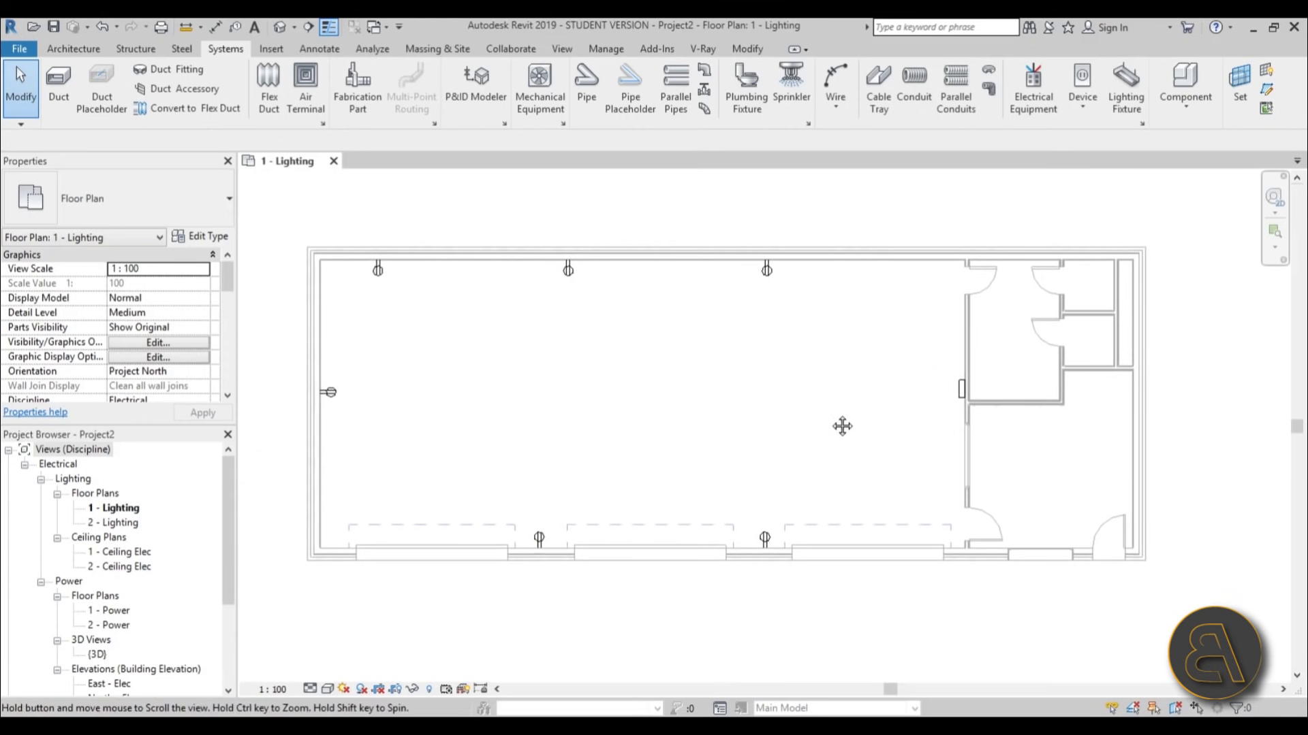
pyautogui.moveTo(841, 426); pyautogui.dragTo(832, 437, button='middle')
pyautogui.click(953, 405)
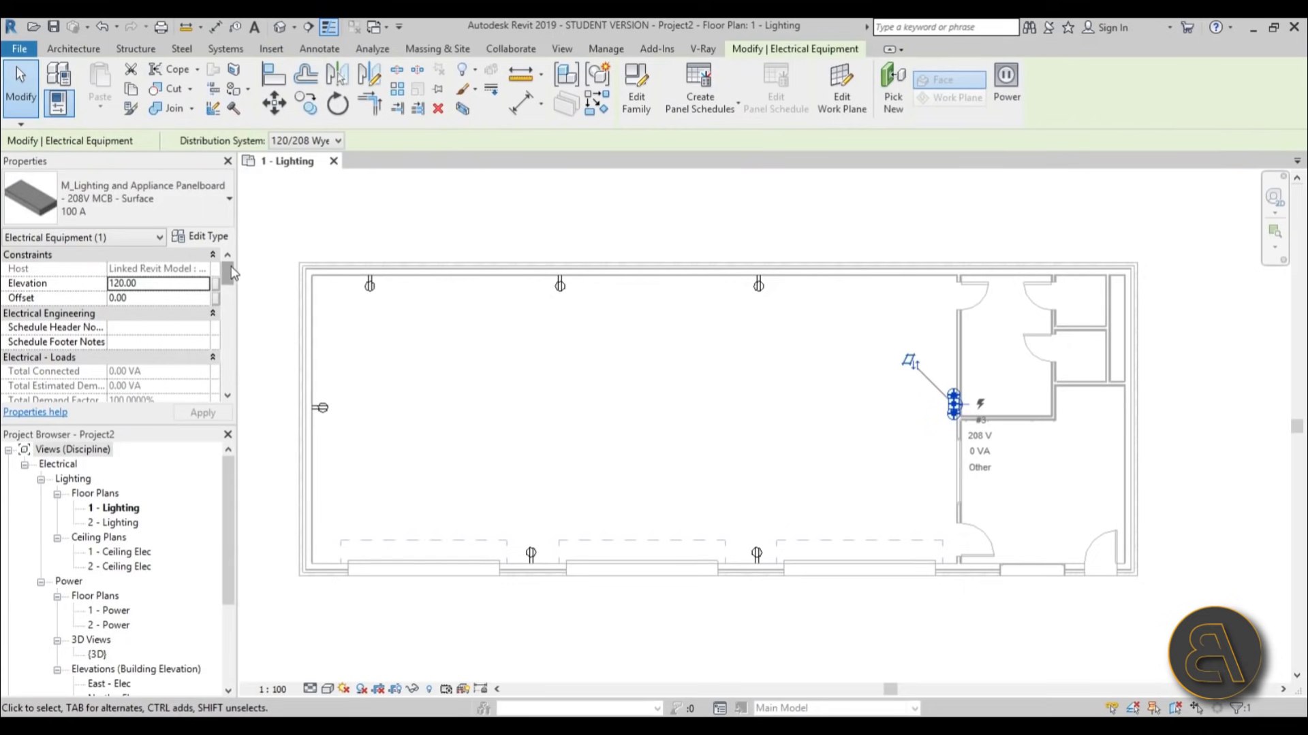
pyautogui.moveTo(231, 272); pyautogui.dragTo(235, 335)
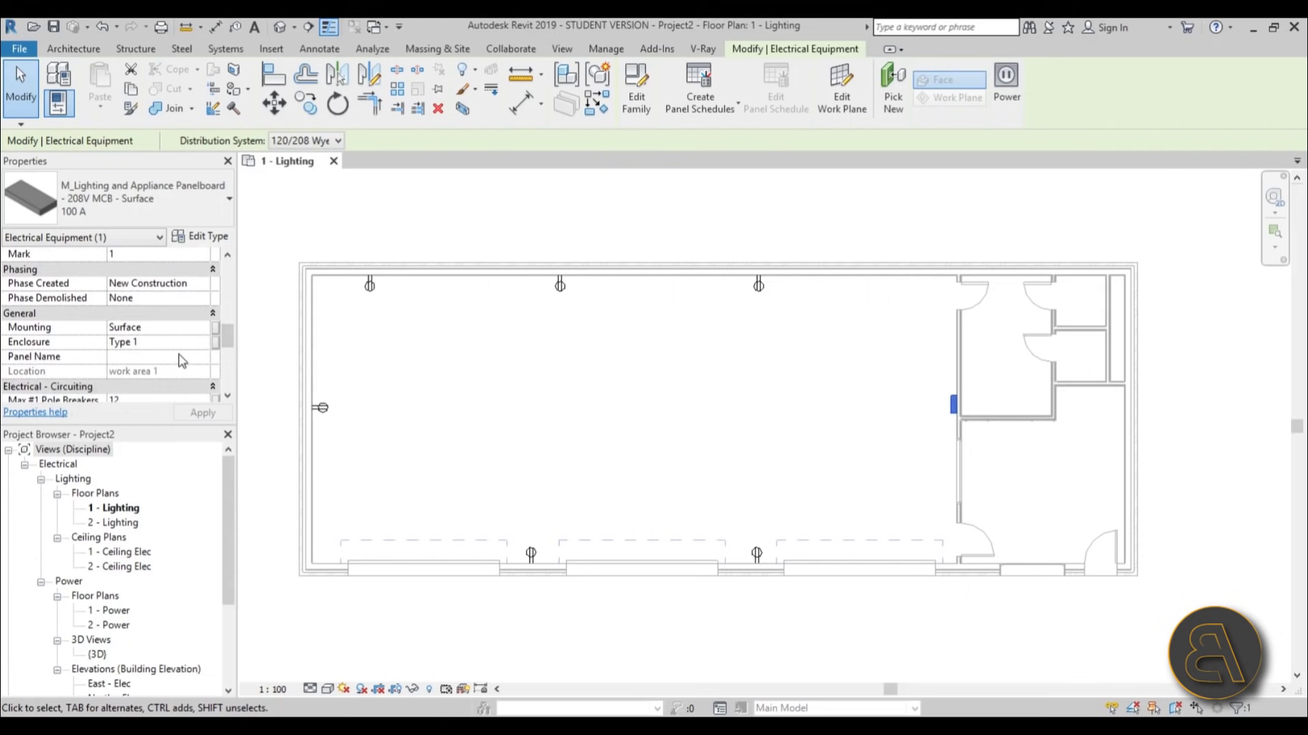
pyautogui.click(114, 355)
pyautogui.write('panel 1')
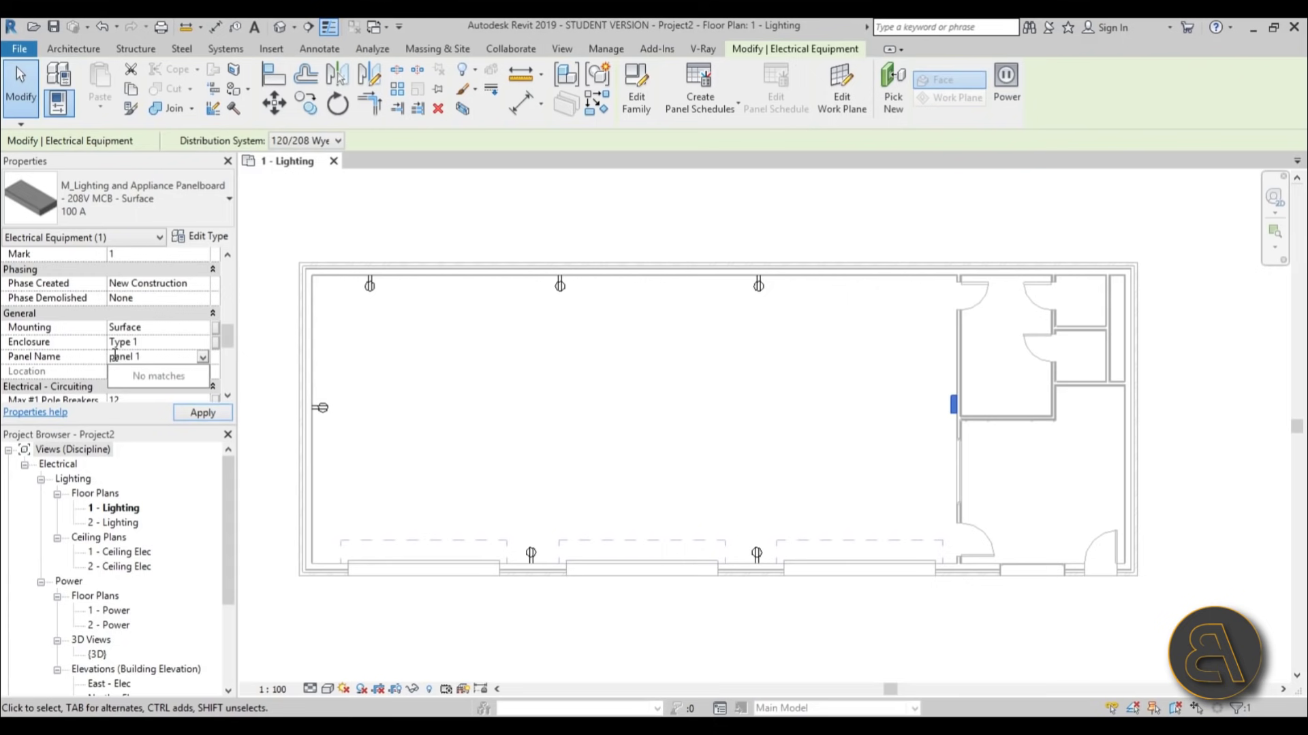
pyautogui.click(203, 413)
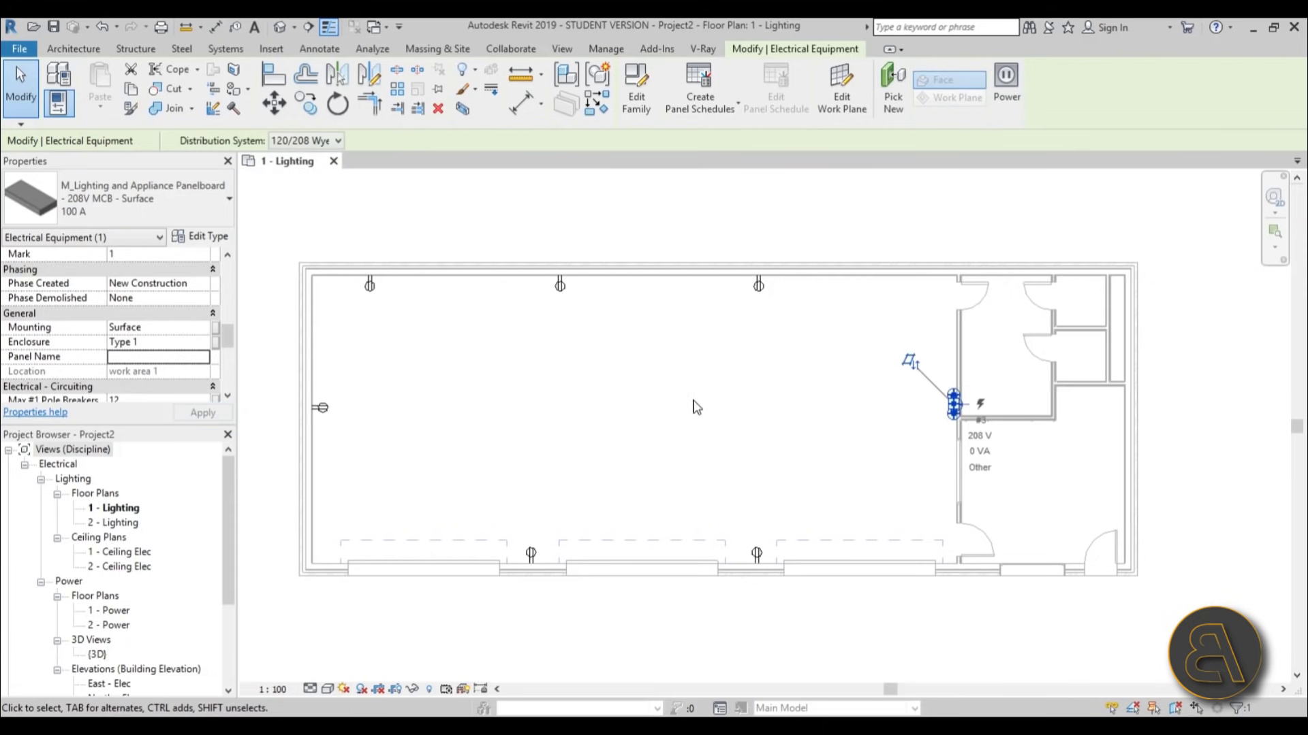
pyautogui.press('Escape')
pyautogui.scroll(2, 957, 405)
pyautogui.scroll(1, 959, 408)
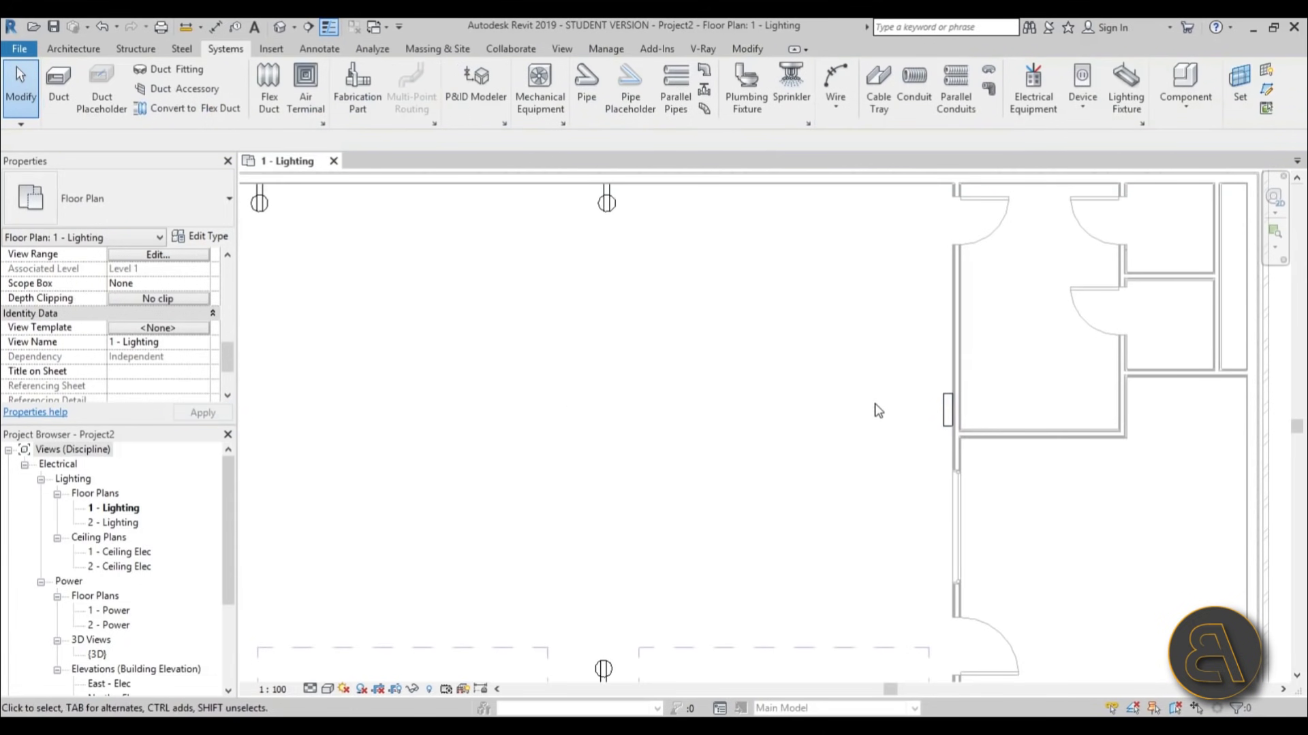
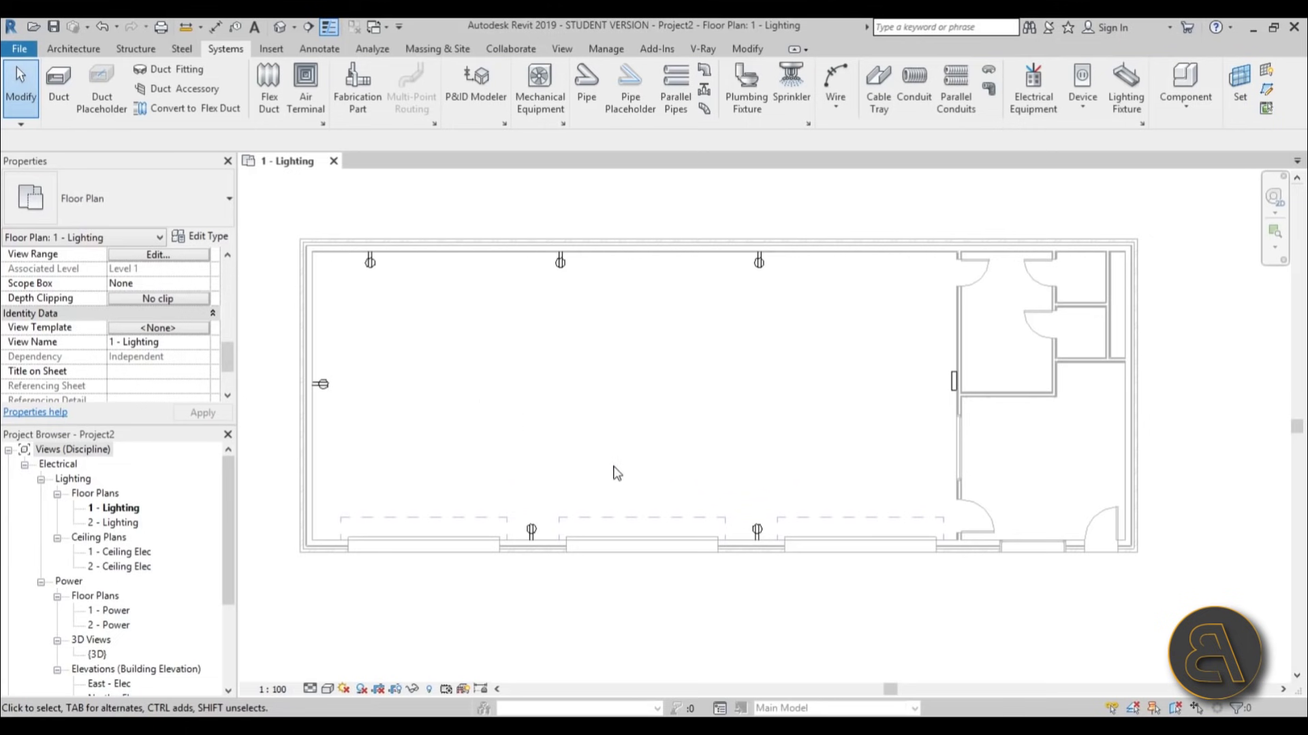
pyautogui.click(372, 49)
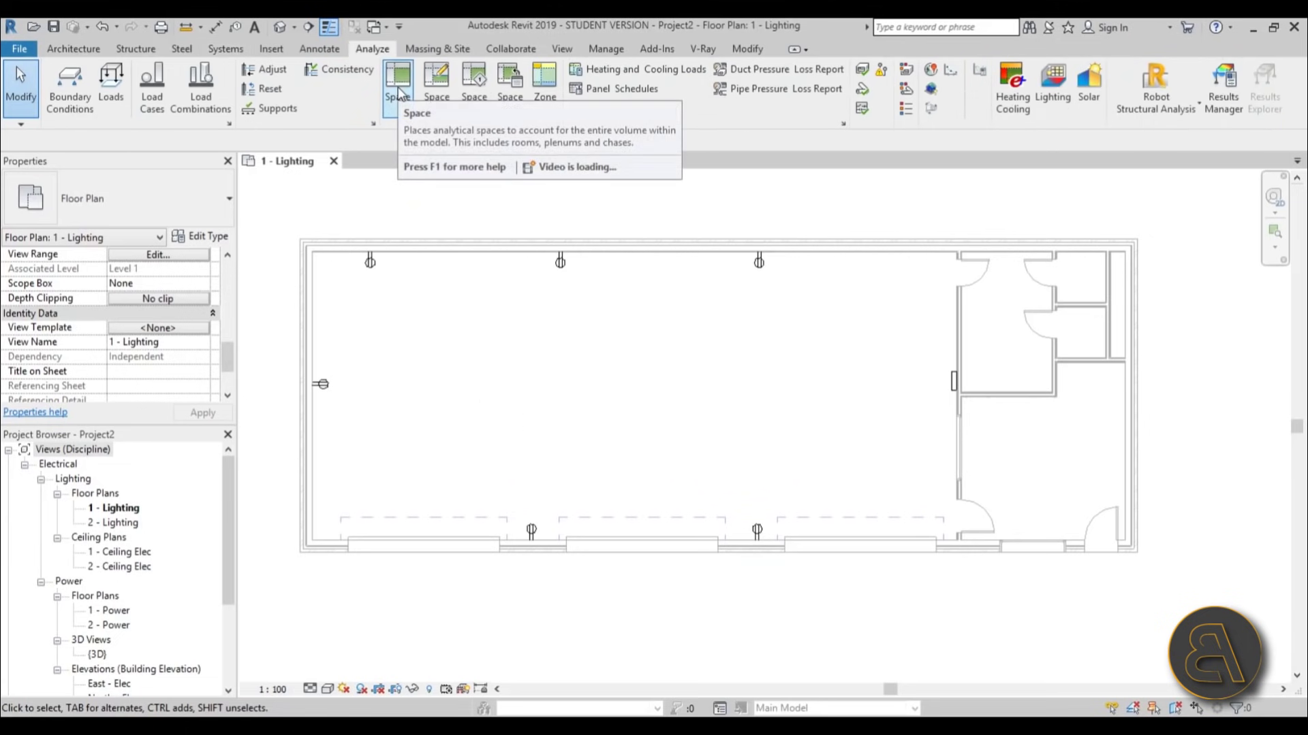
pyautogui.click(399, 90)
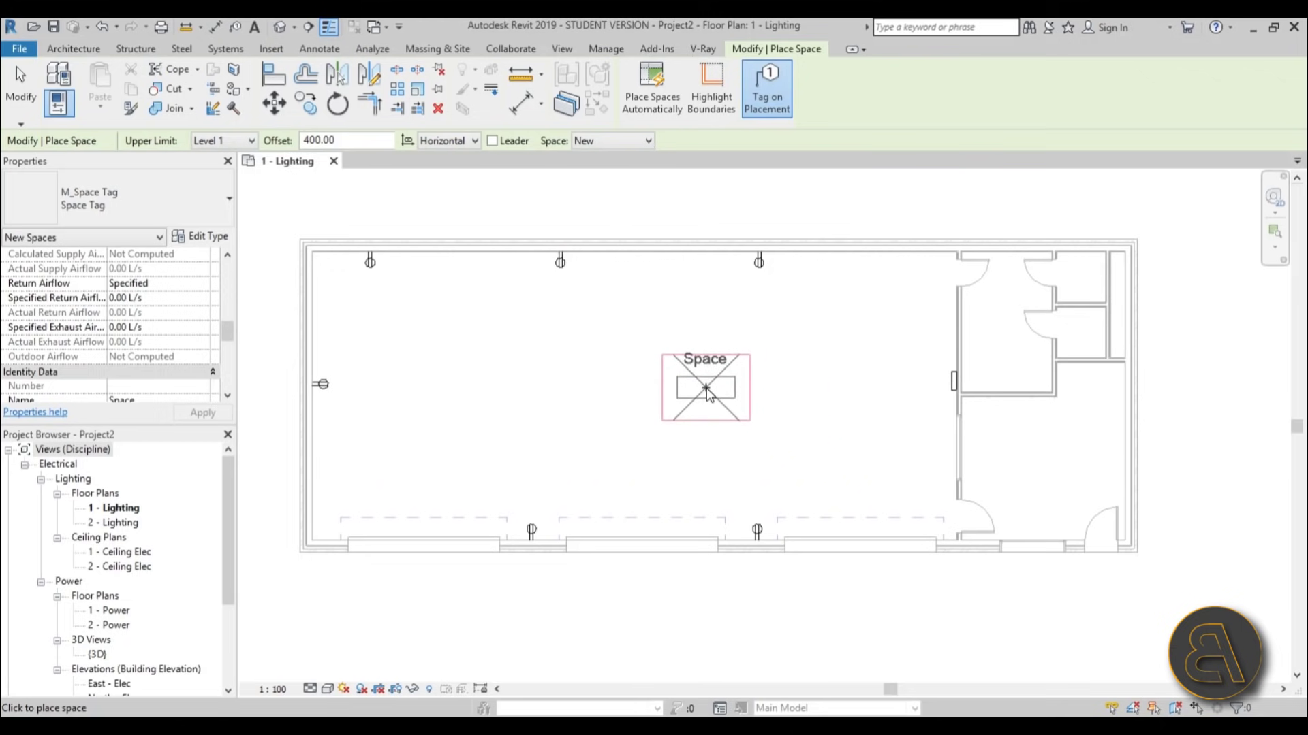
pyautogui.press('Escape')
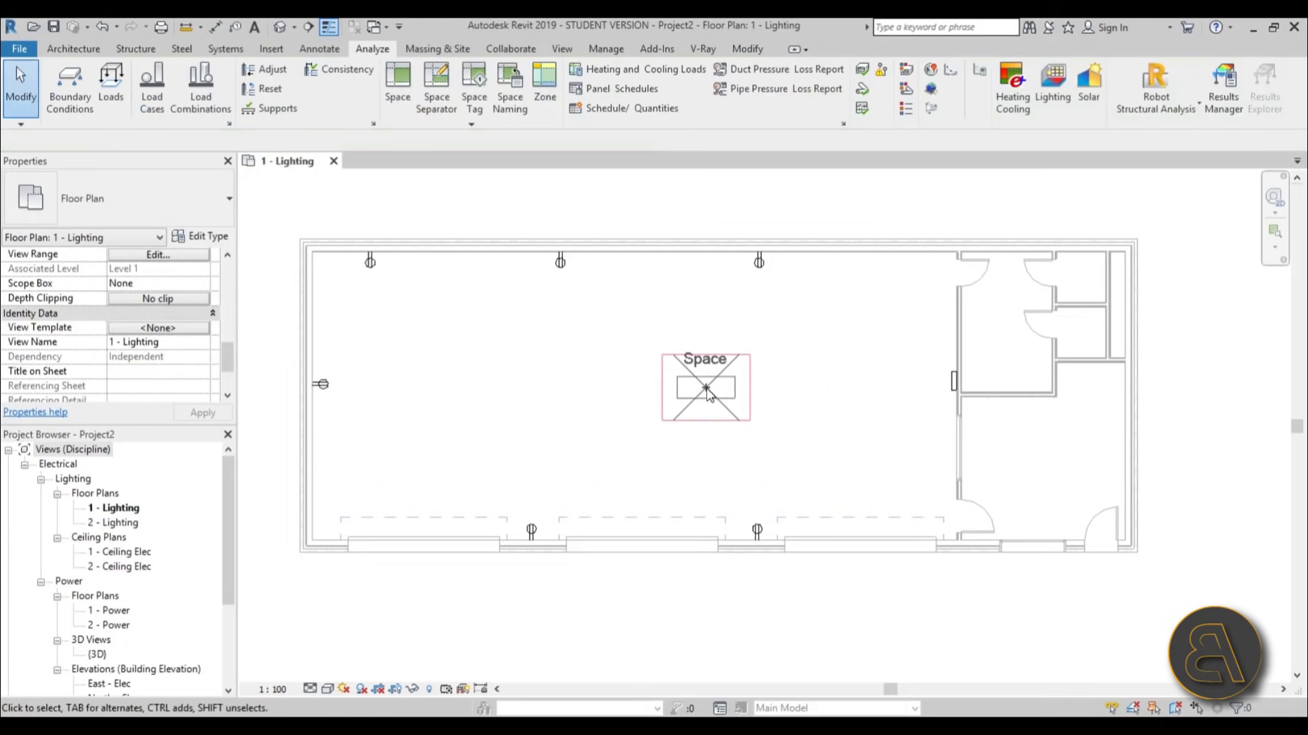
# - Enable Room Bounding in the type properties of the linked auto repair shop model
pyautogui.click(624, 251)
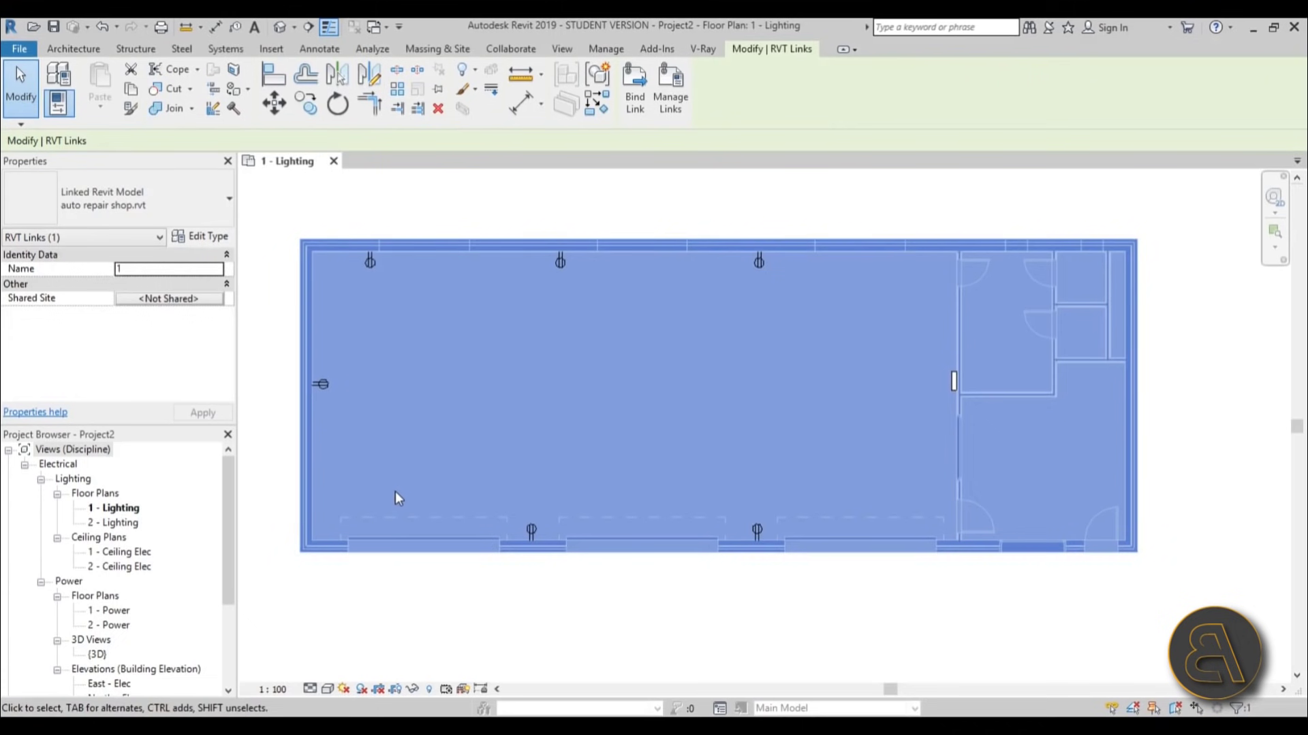
pyautogui.click(215, 237)
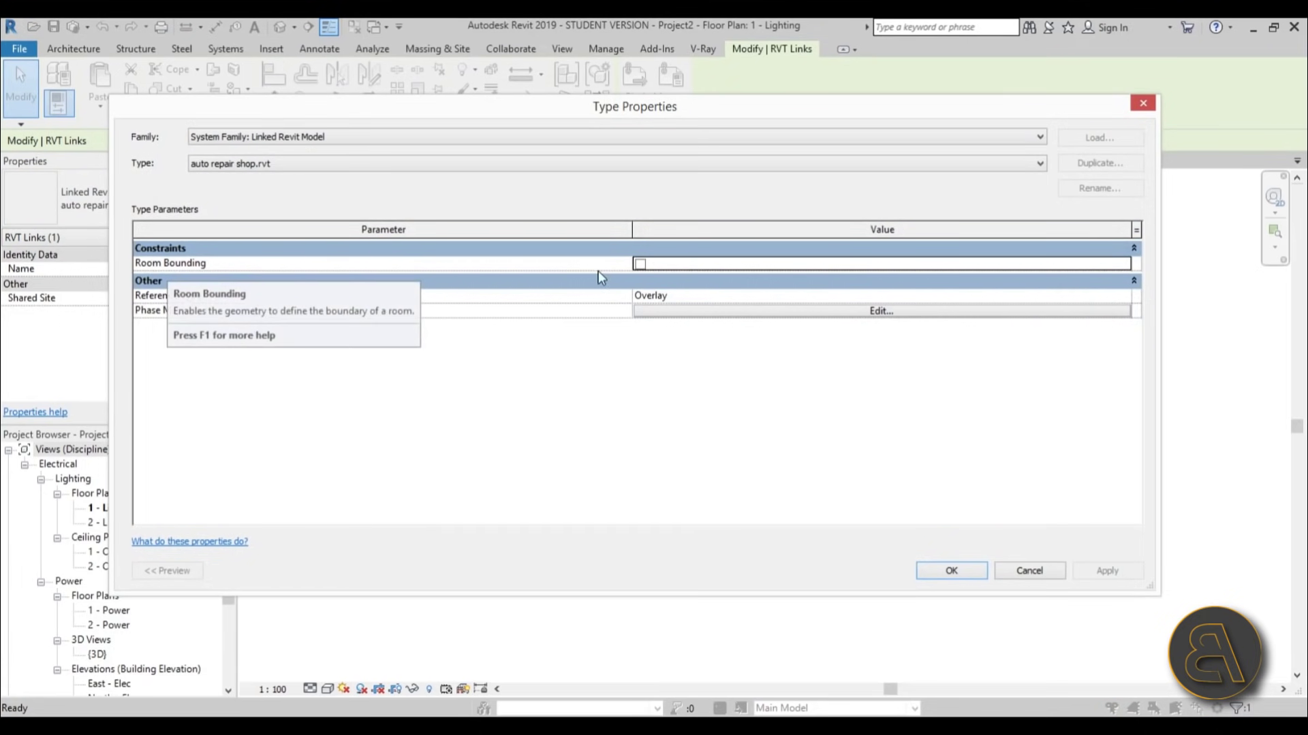
pyautogui.click(640, 264)
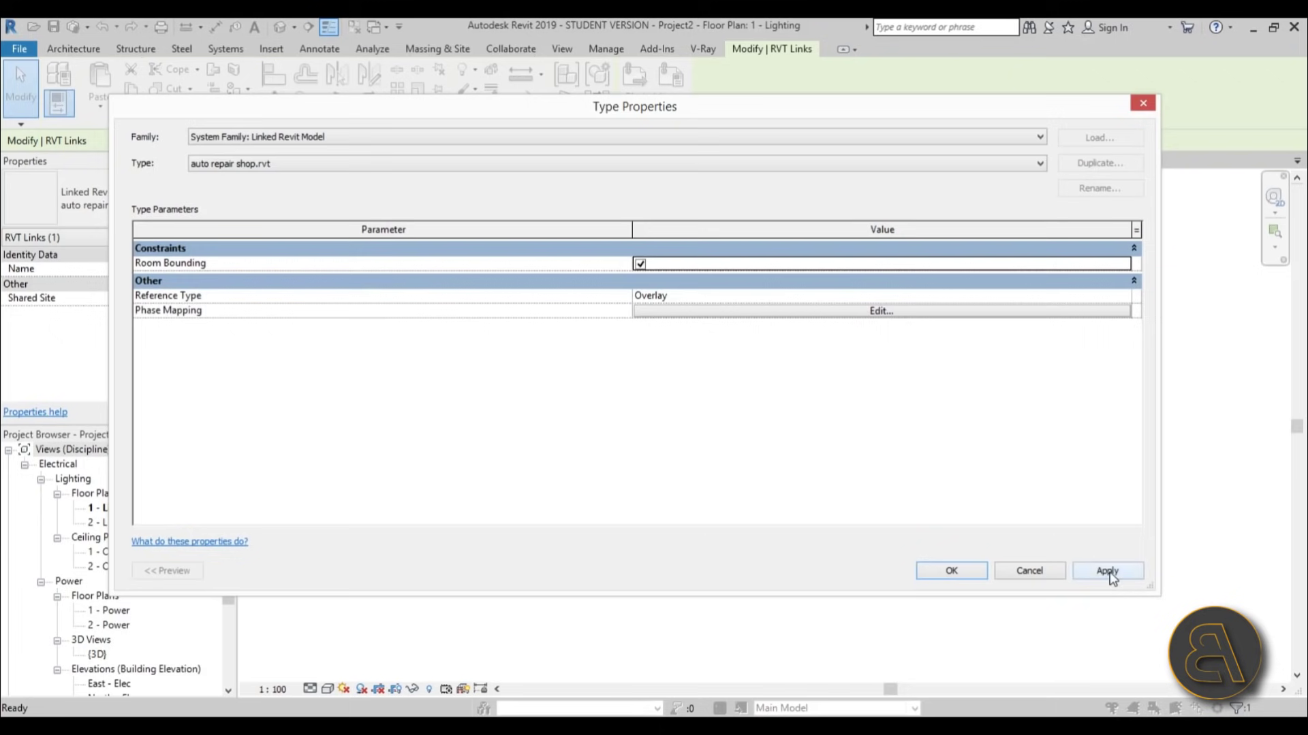
pyautogui.click(1109, 576)
pyautogui.click(953, 571)
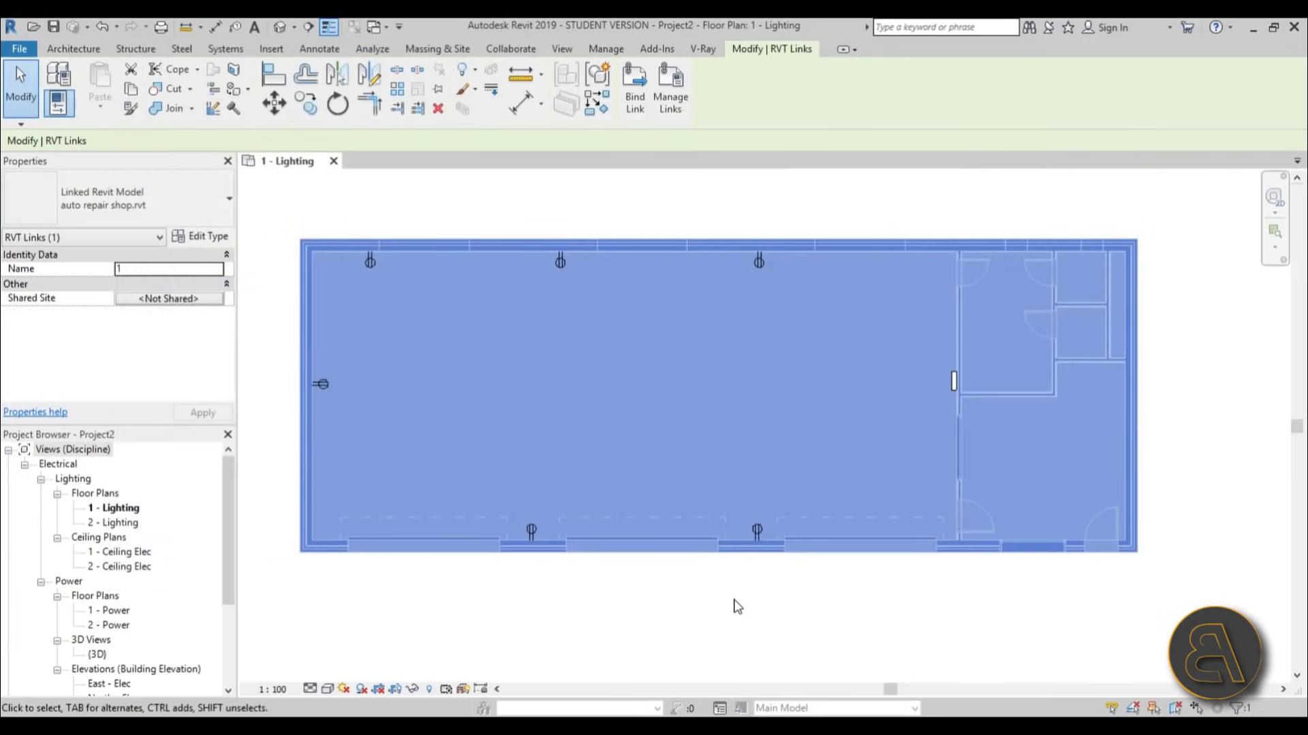
pyautogui.click(737, 606)
# - Place a tagged analytical space in the large work area, with Level 1 as upper limit and a 400 offset
pyautogui.click(373, 49)
pyautogui.click(402, 94)
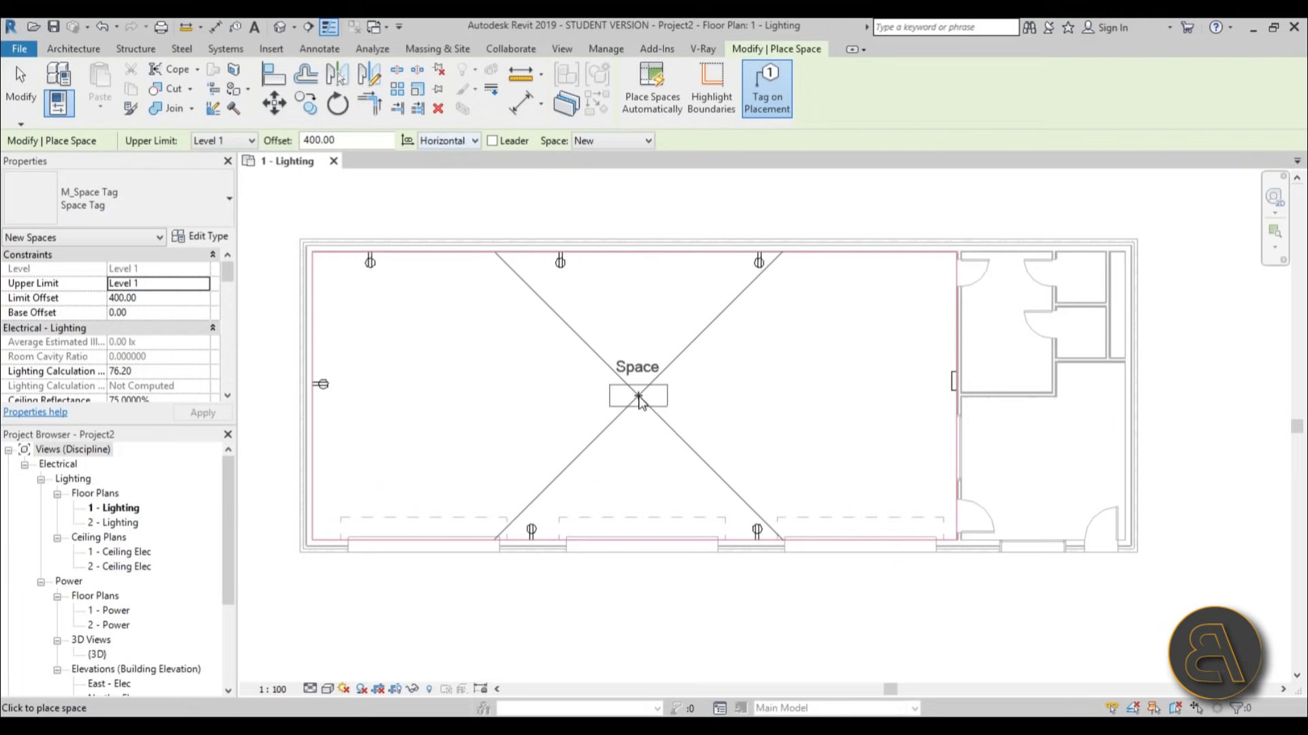
pyautogui.click(637, 396)
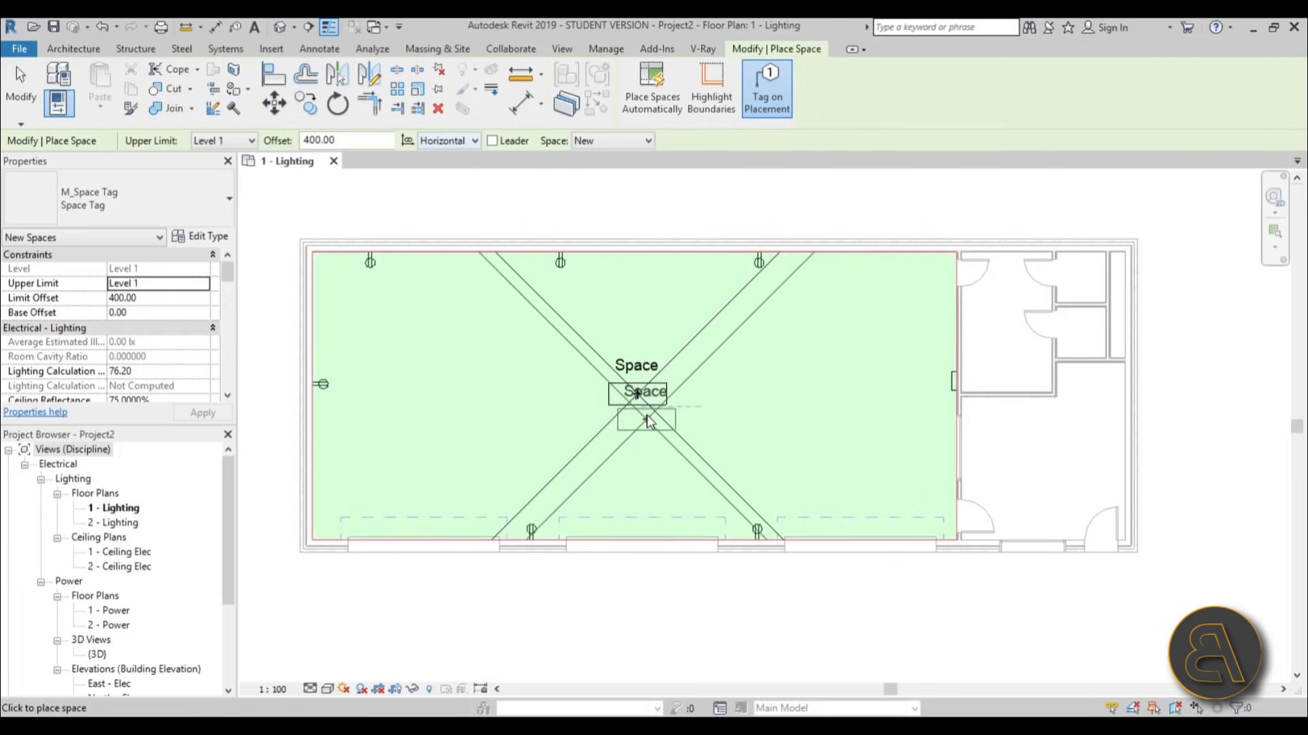
pyautogui.press('Escape')
pyautogui.press('Escape')
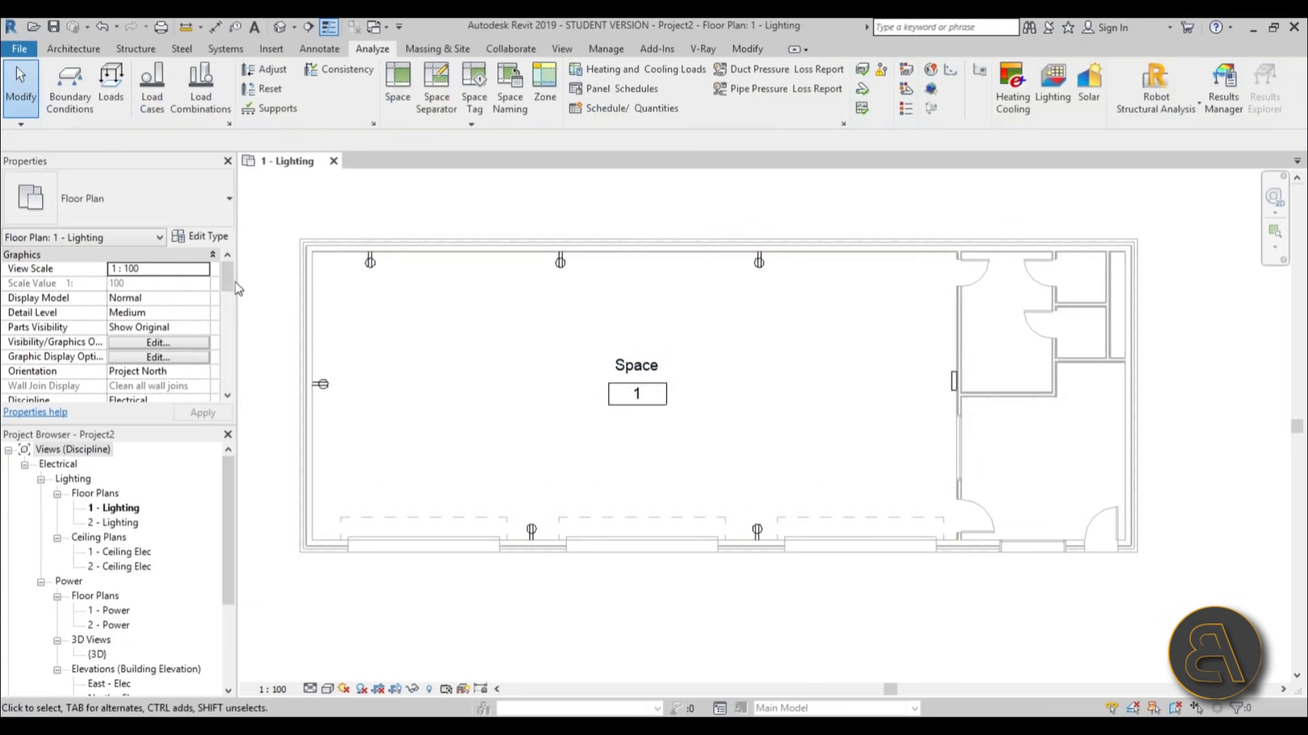
# - Name the space in the large work area "work space"
pyautogui.scroll(-2, 232, 293)
pyautogui.click(569, 465)
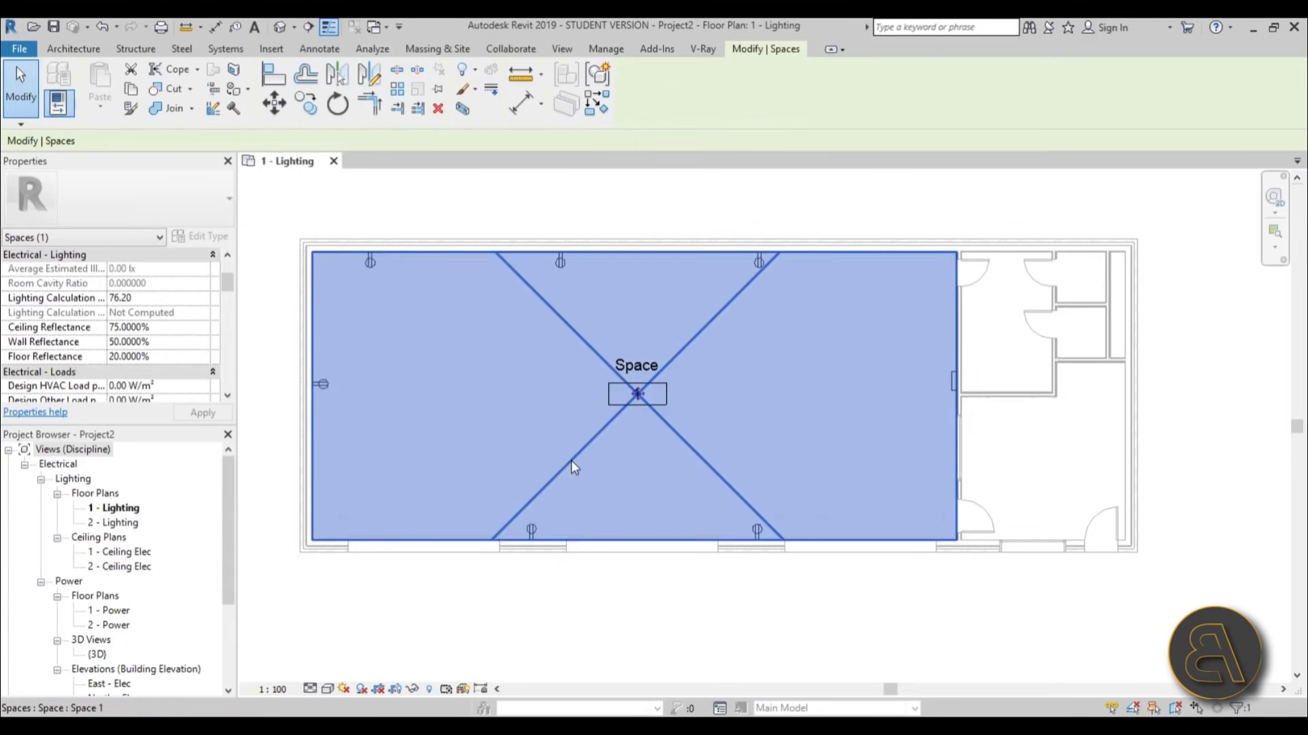
pyautogui.moveTo(225, 288); pyautogui.dragTo(229, 346)
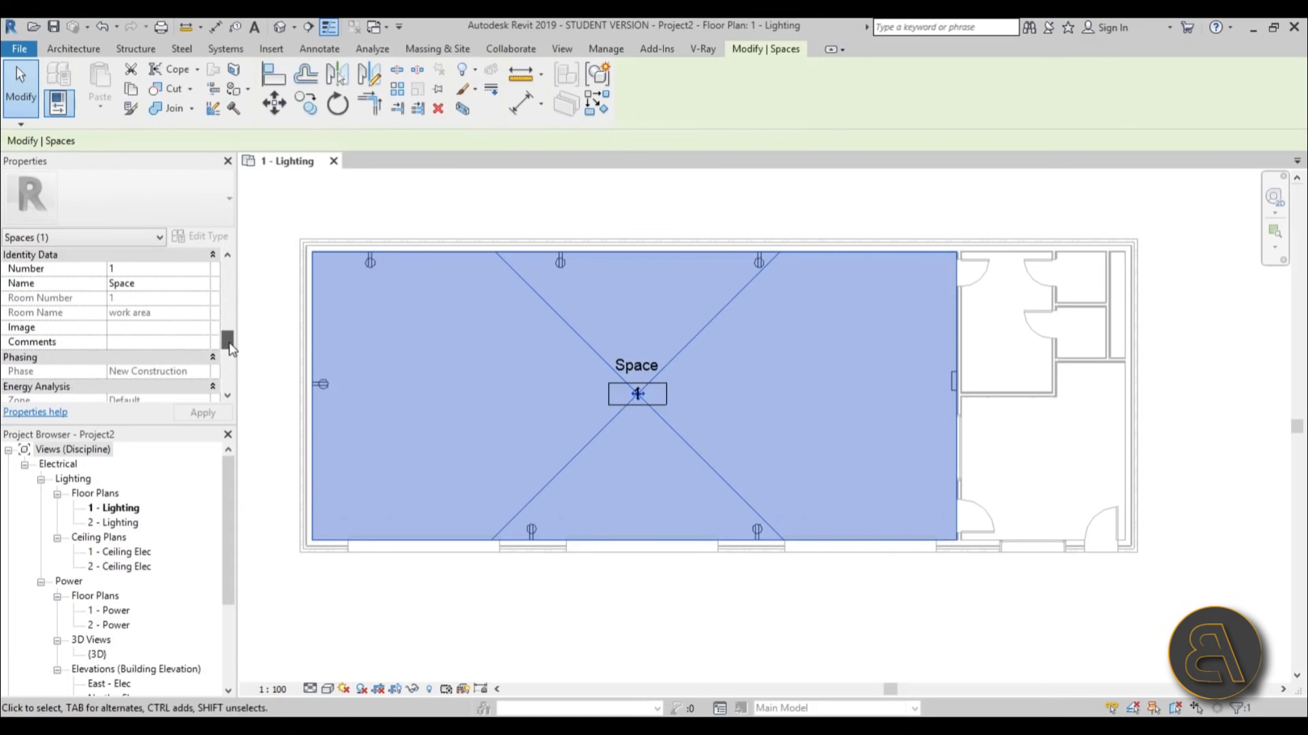
pyautogui.click(155, 283)
pyautogui.write('work s')
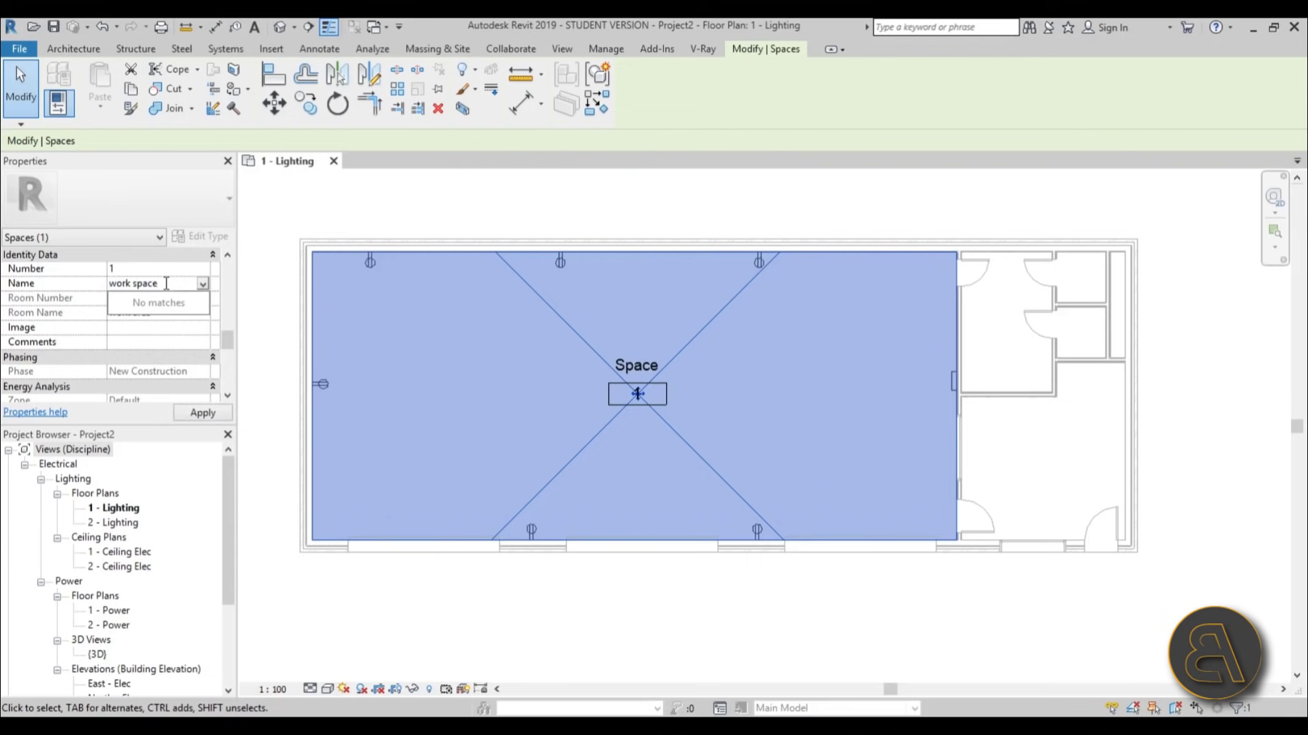
pyautogui.press('Return')
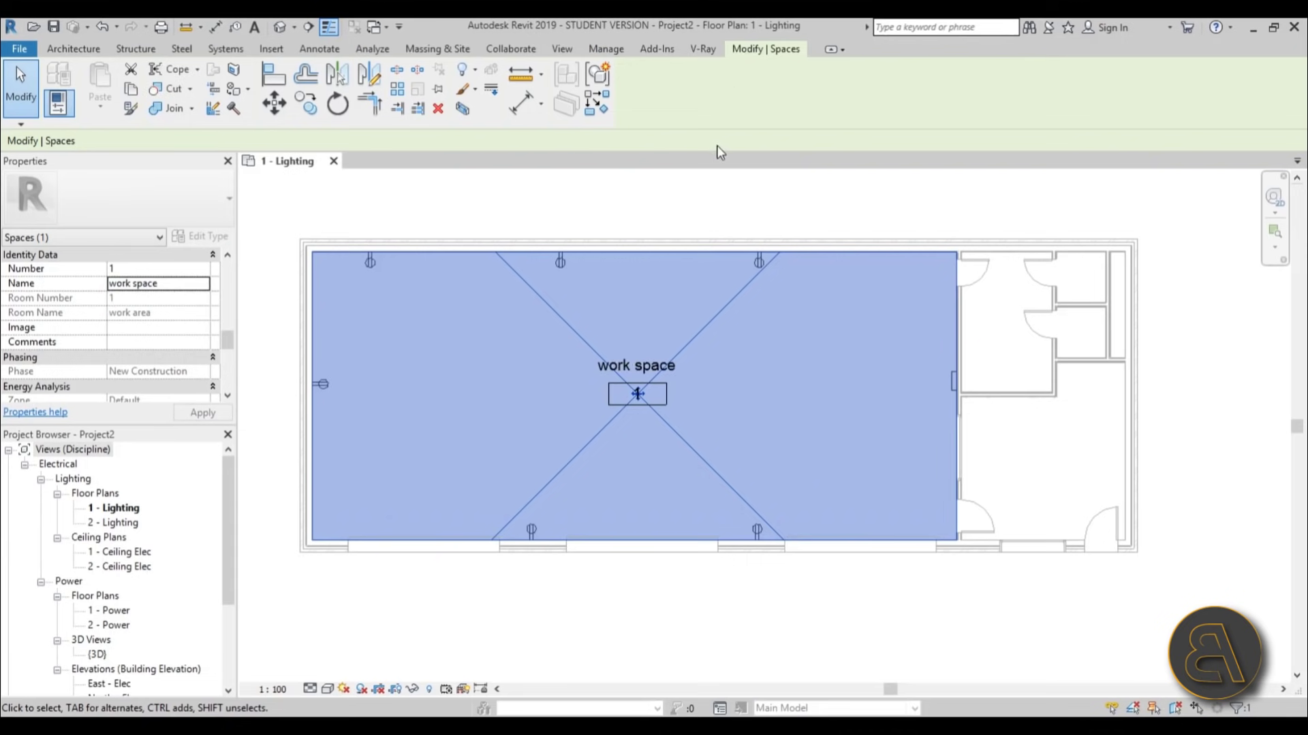
pyautogui.click(695, 212)
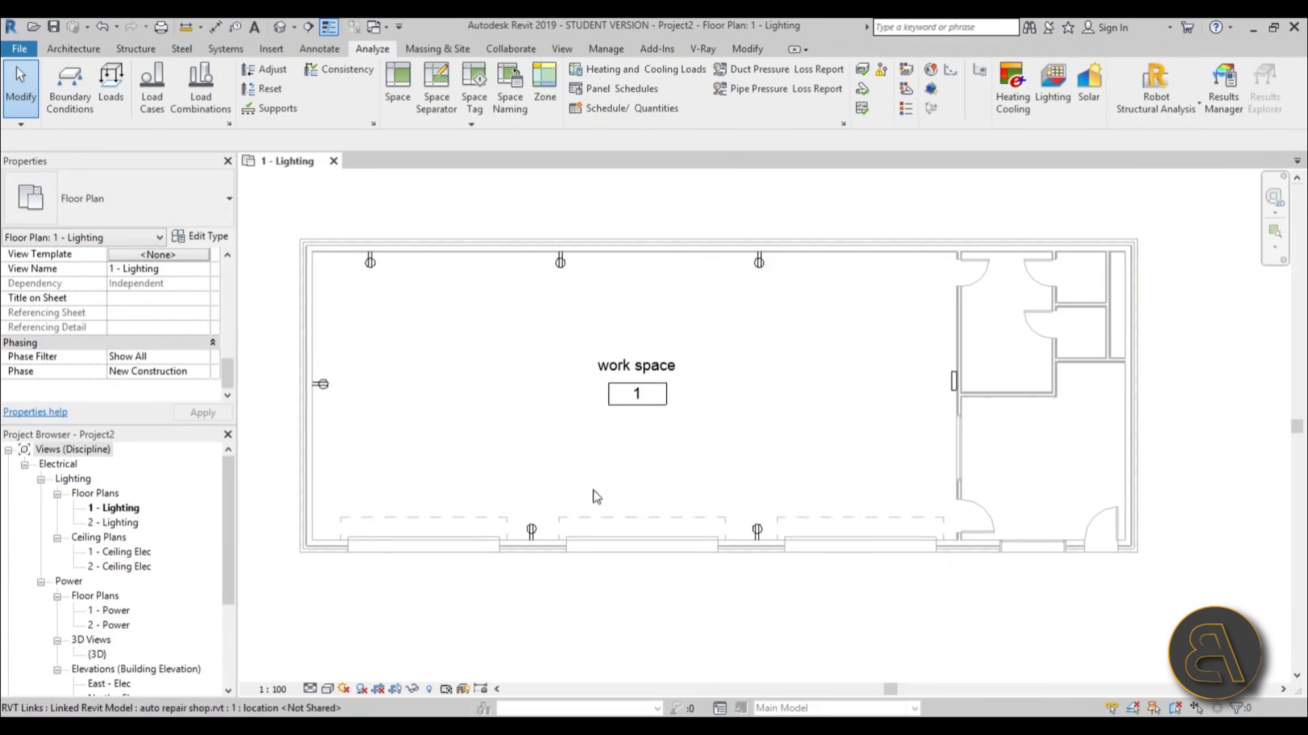
# - Inspect the building in the default 3D view and return to the 1 - Lighting floor plan
pyautogui.click(279, 29)
pyautogui.keyDown('shift'); pyautogui.moveTo(670, 473); pyautogui.dragTo(594, 532, button='middle'); pyautogui.keyUp('shift')
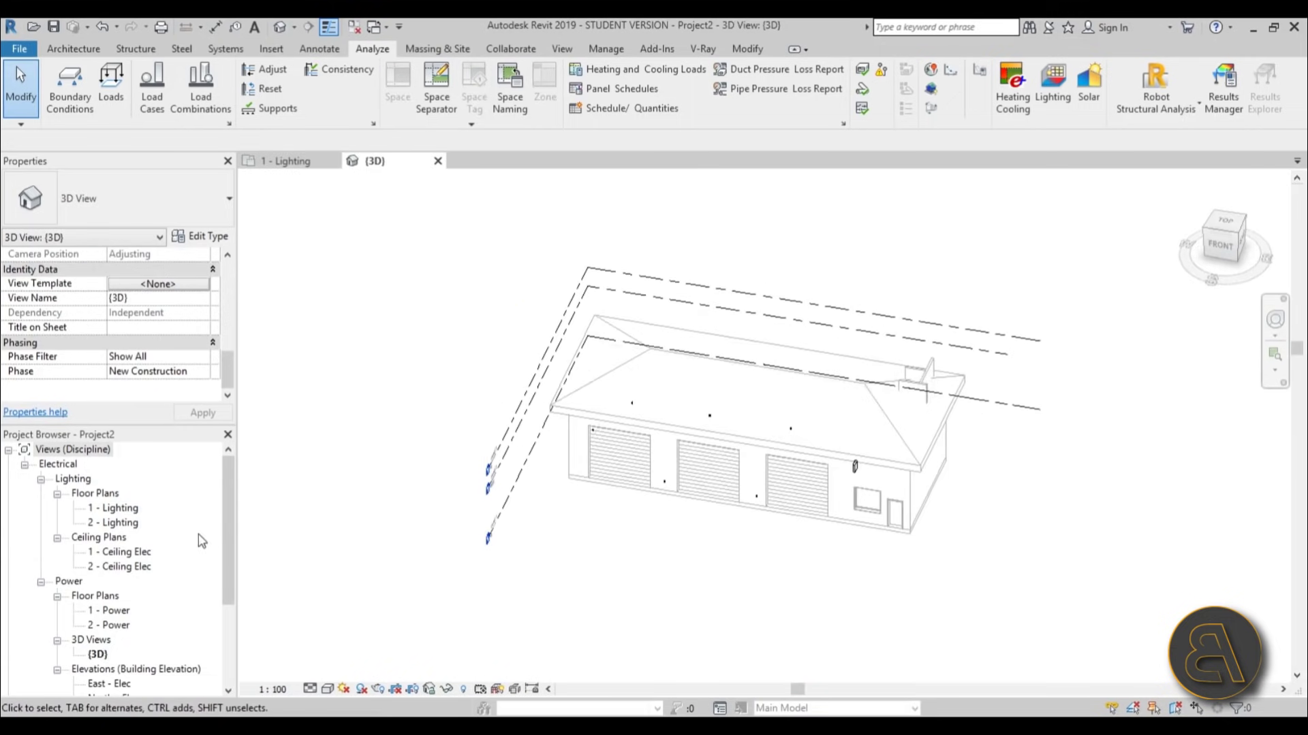
pyautogui.doubleClick(129, 511)
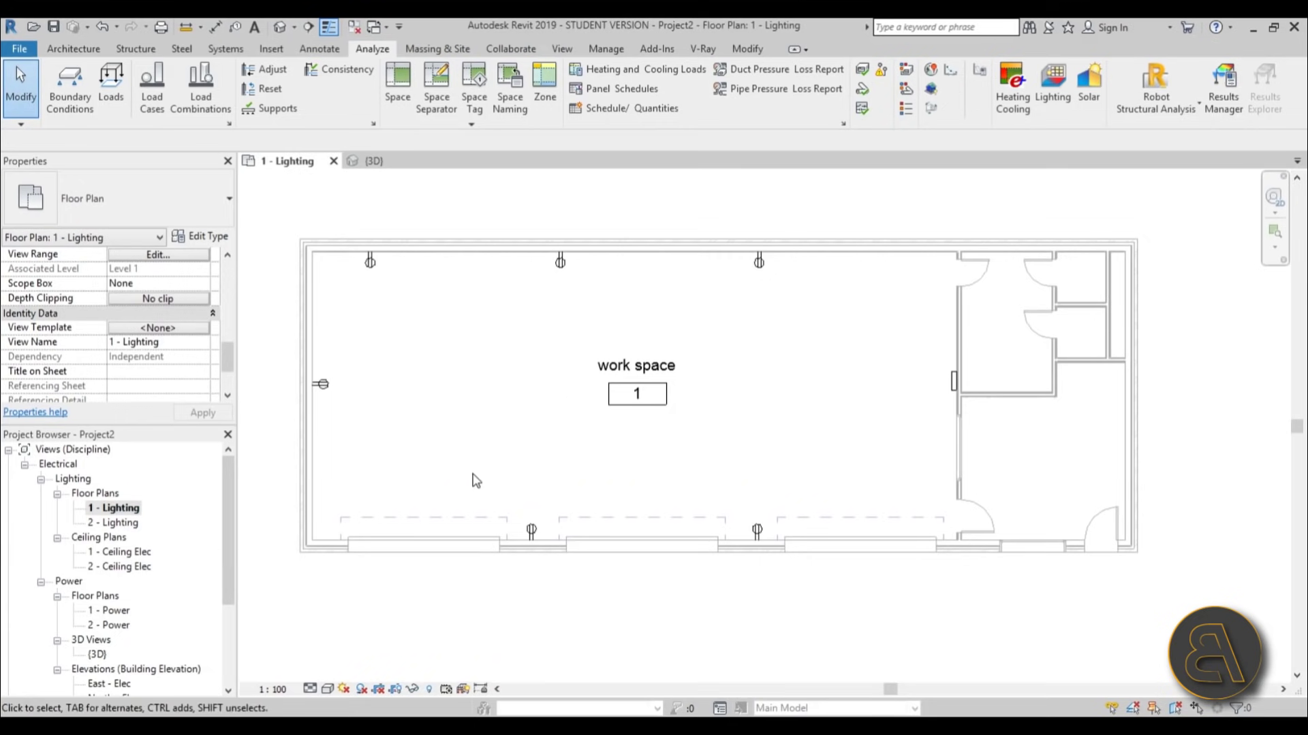
# - Create a power circuit from the leftmost receptacle on the upper wall and assign it to the 100 A, 120 V/208 V three-phase panel
pyautogui.scroll(-2, 542, 429)
pyautogui.scroll(3, 636, 388)
pyautogui.moveTo(535, 463); pyautogui.dragTo(556, 467, button='middle')
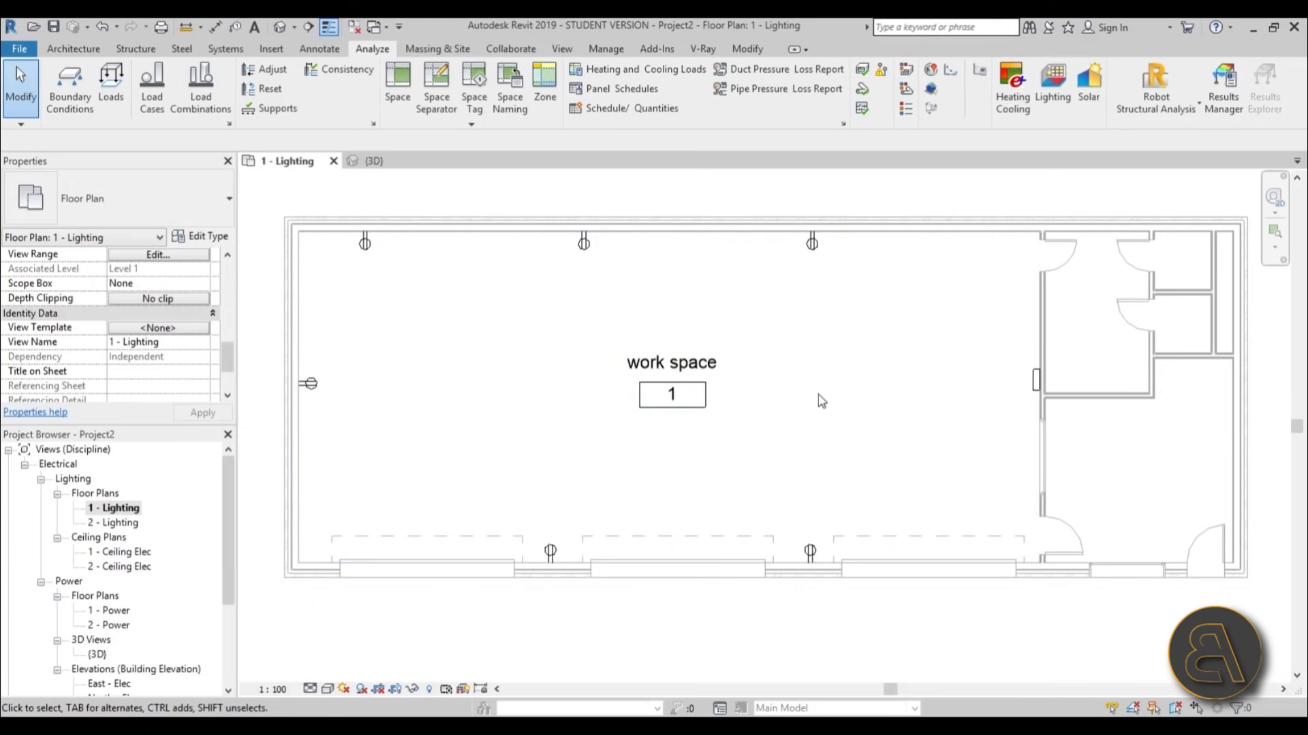
pyautogui.click(365, 244)
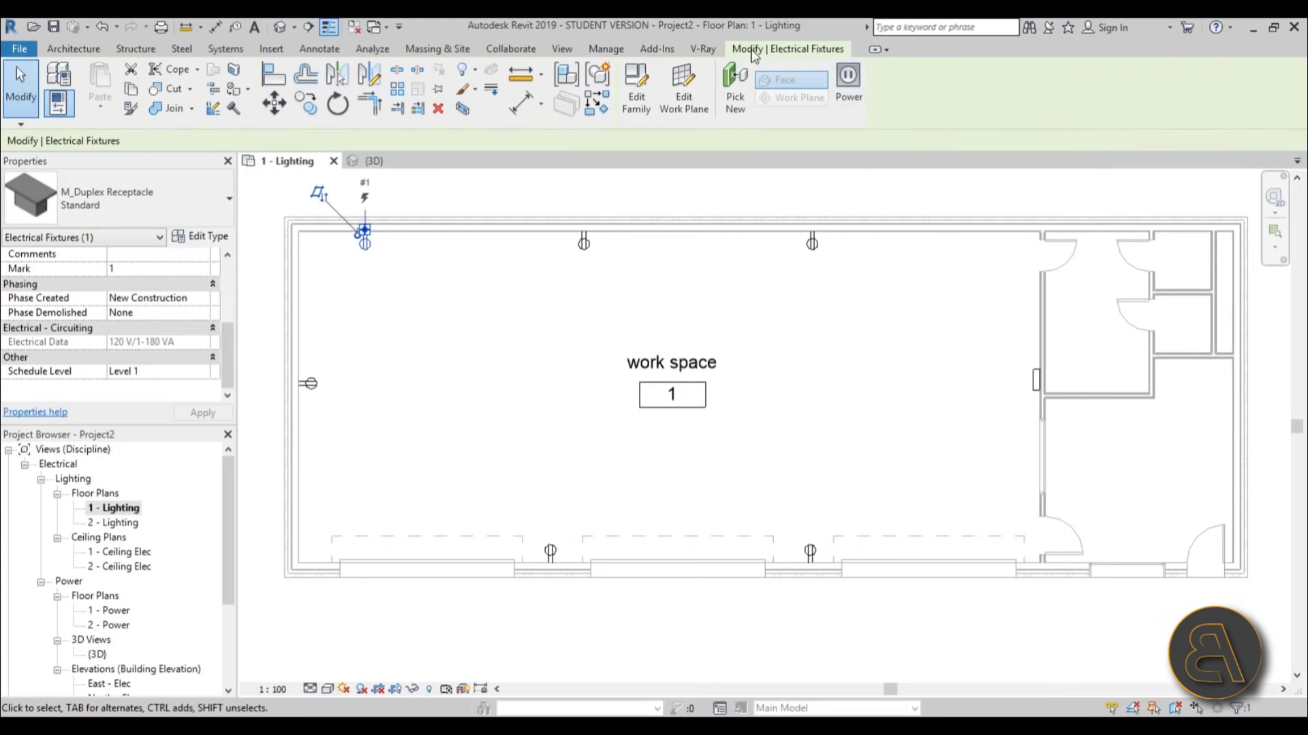
pyautogui.click(857, 98)
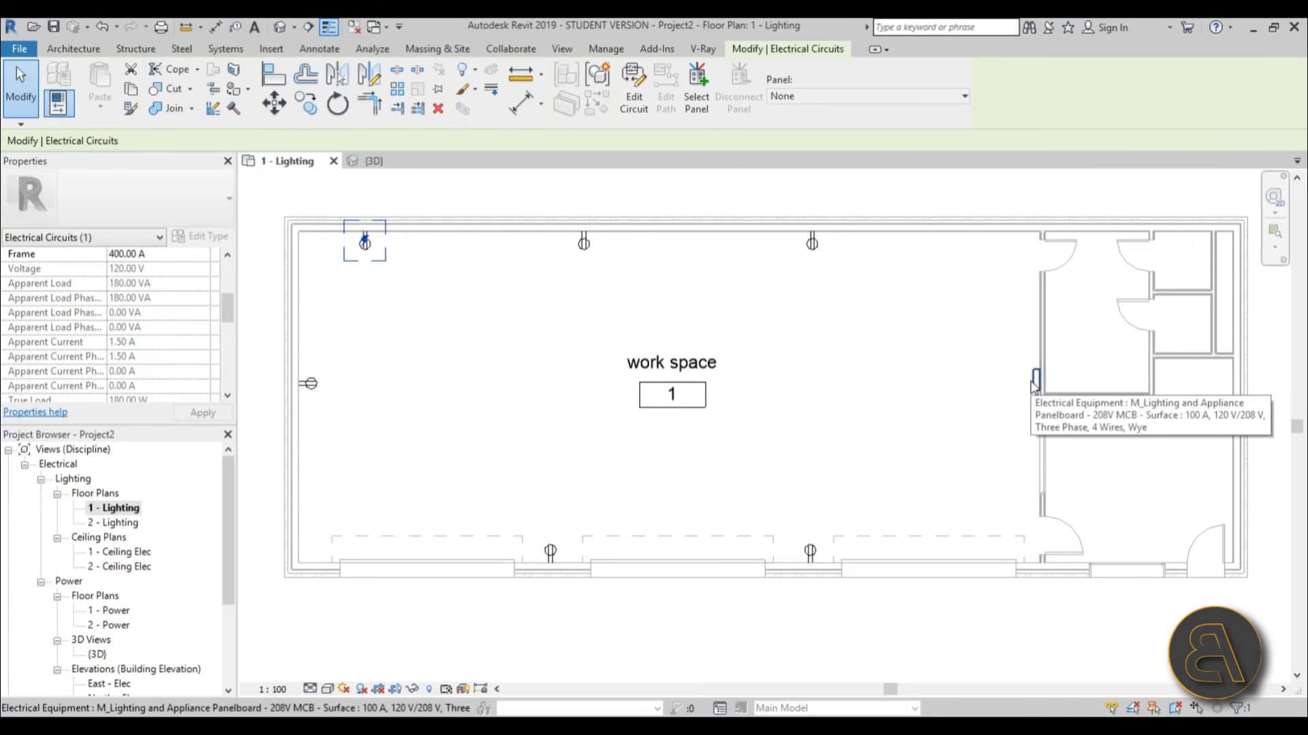
pyautogui.click(820, 99)
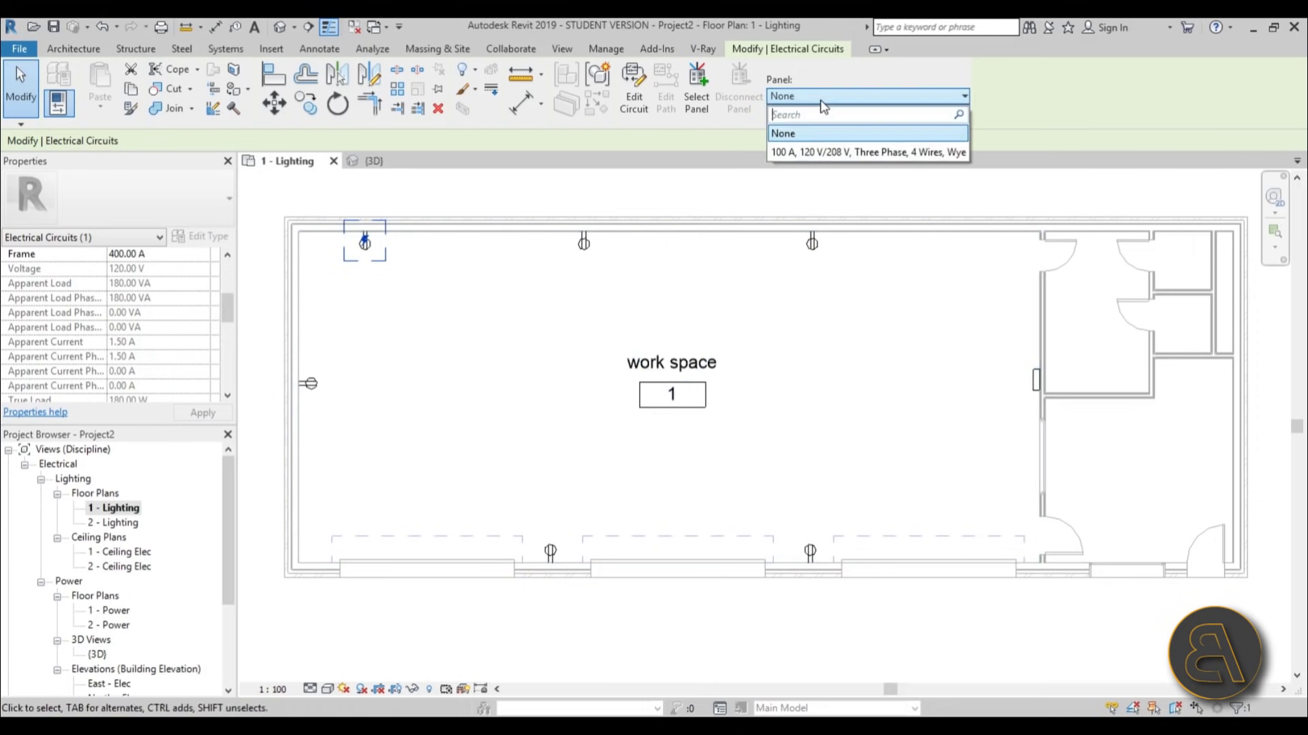
pyautogui.click(828, 153)
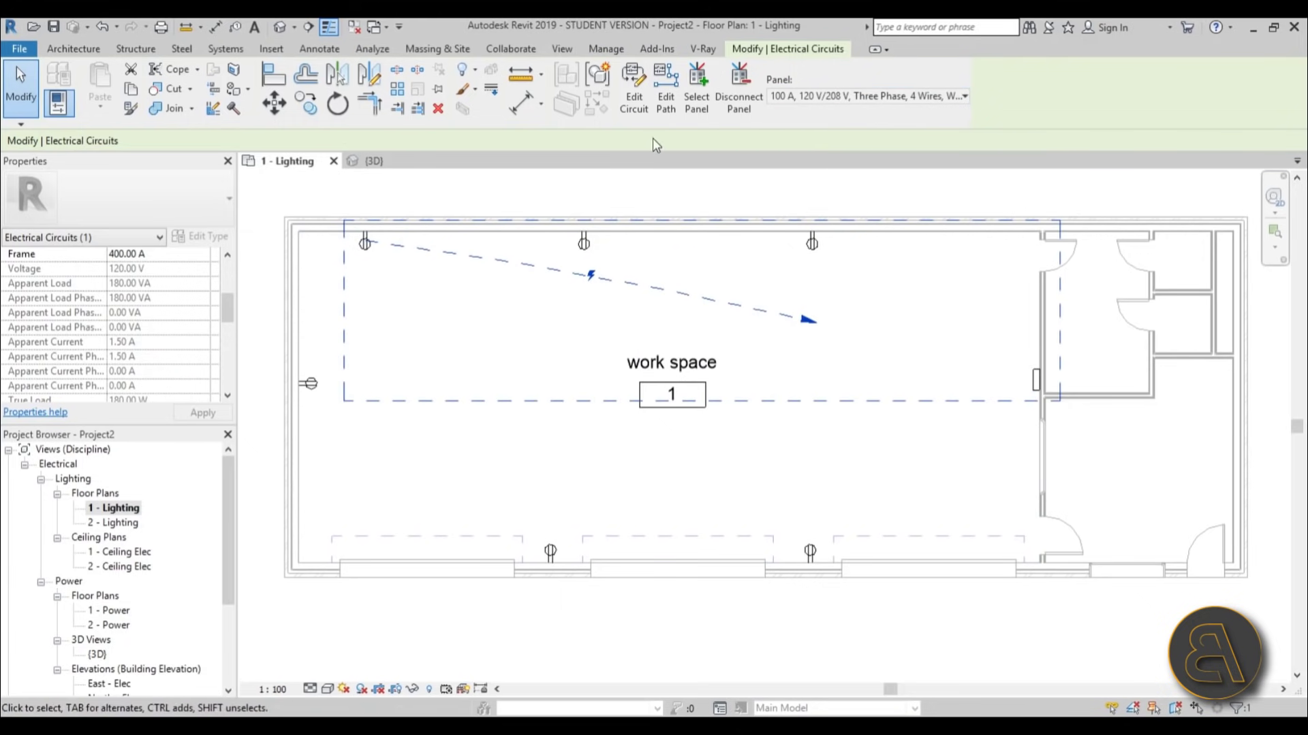
# - Add the other five work space receptacles to the circuit and finish editing it
pyautogui.click(640, 116)
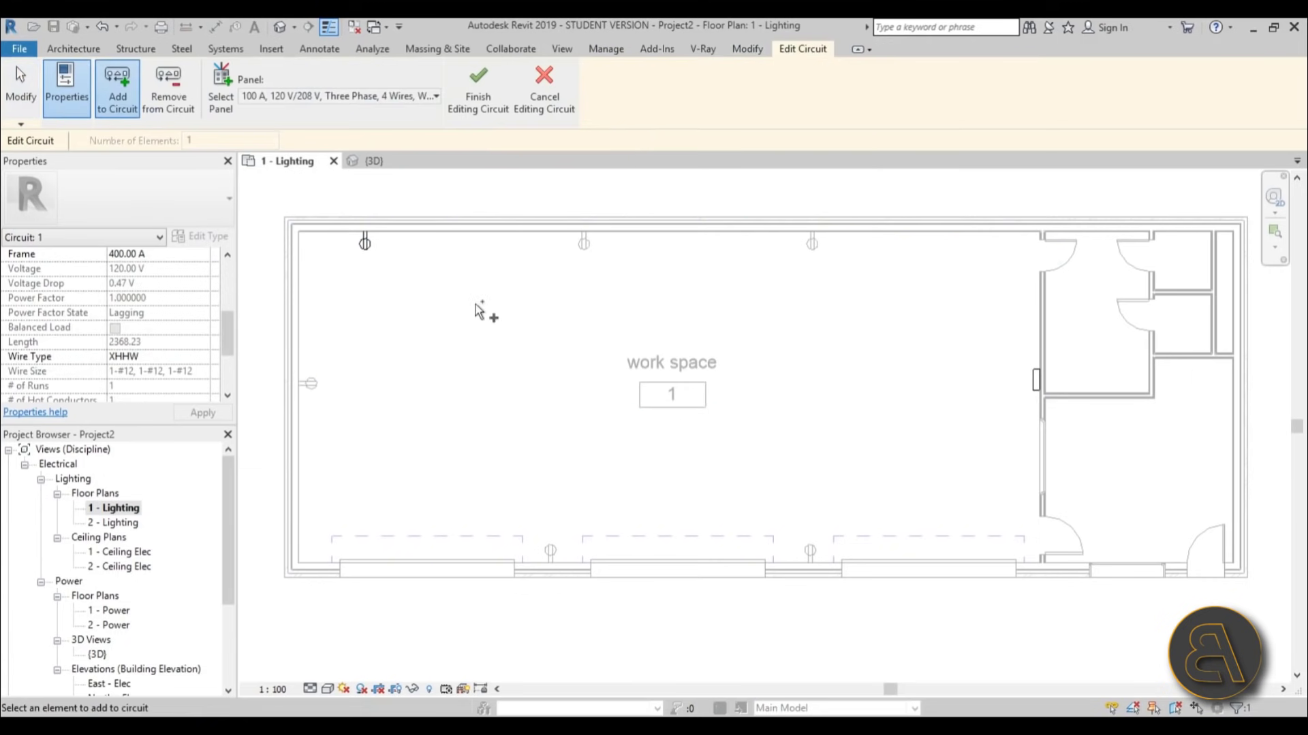
pyautogui.click(807, 244)
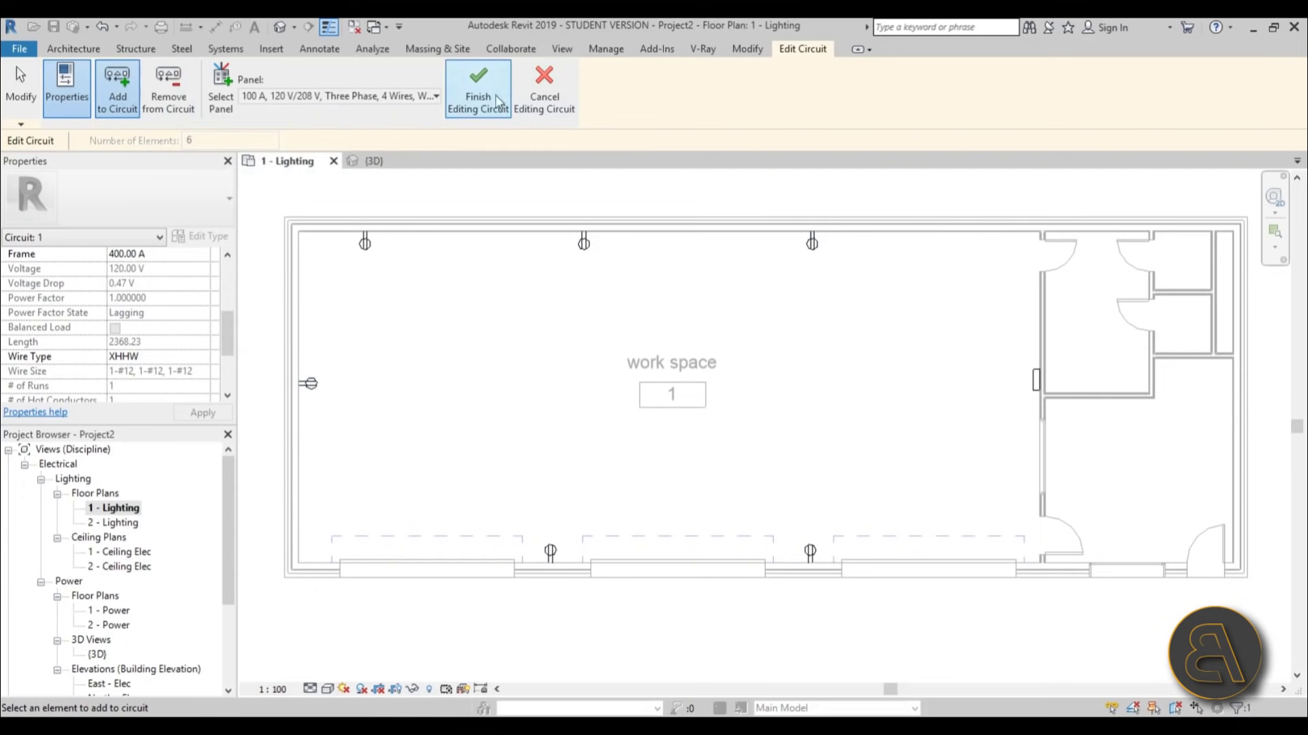
pyautogui.click(472, 100)
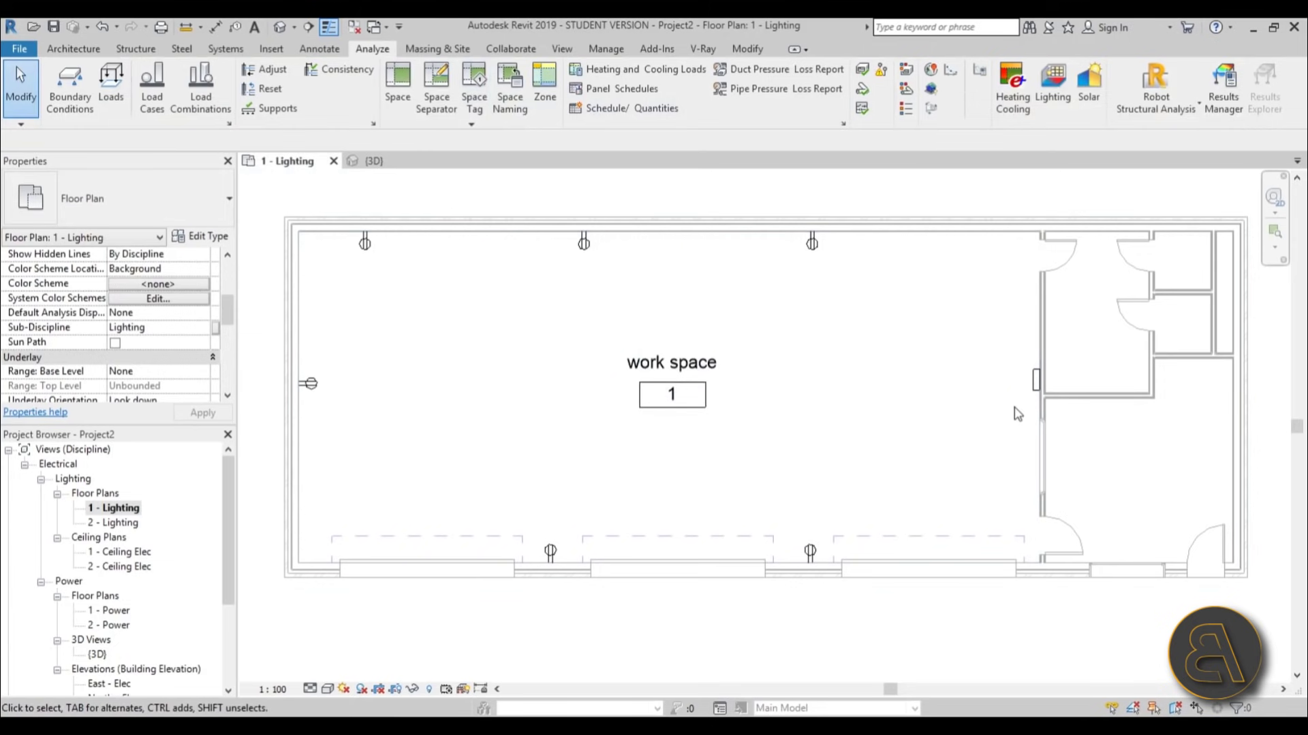
# - Create a panel schedule for the wall panelboard using the default template and review its circuits and load totals
pyautogui.click(1034, 385)
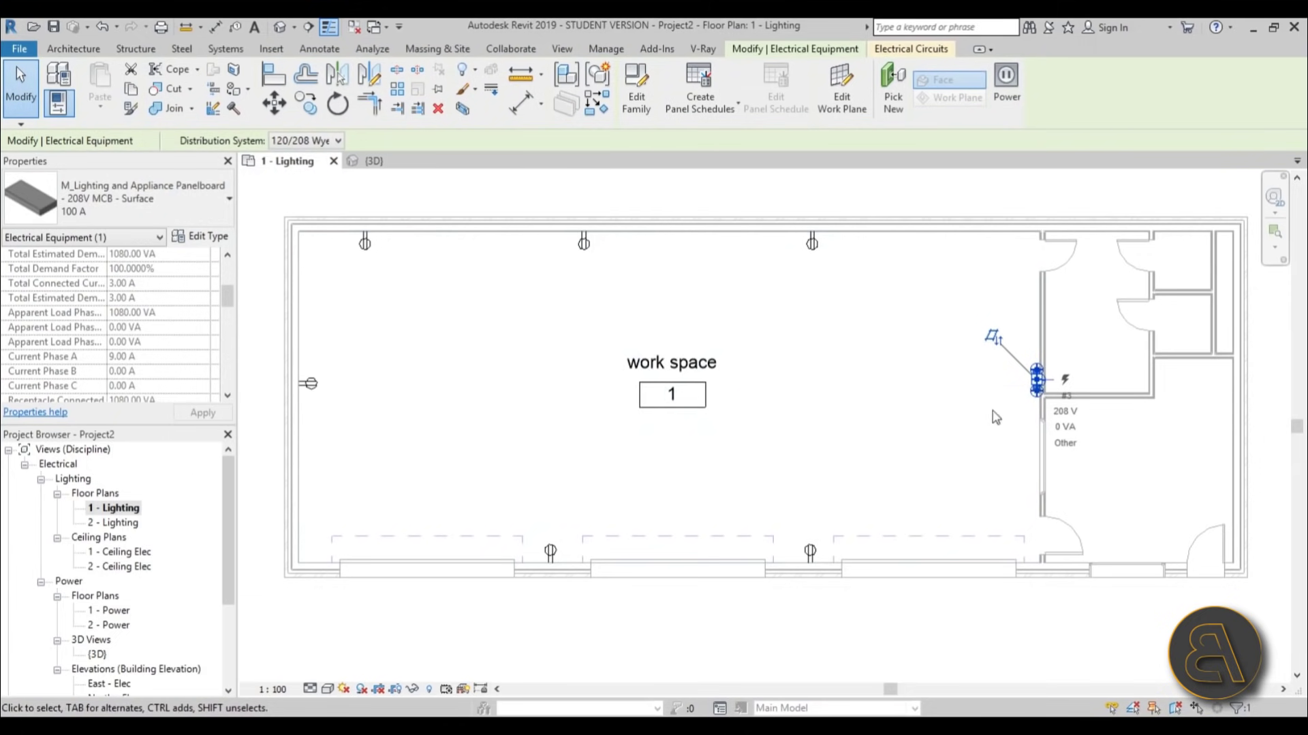
pyautogui.click(719, 116)
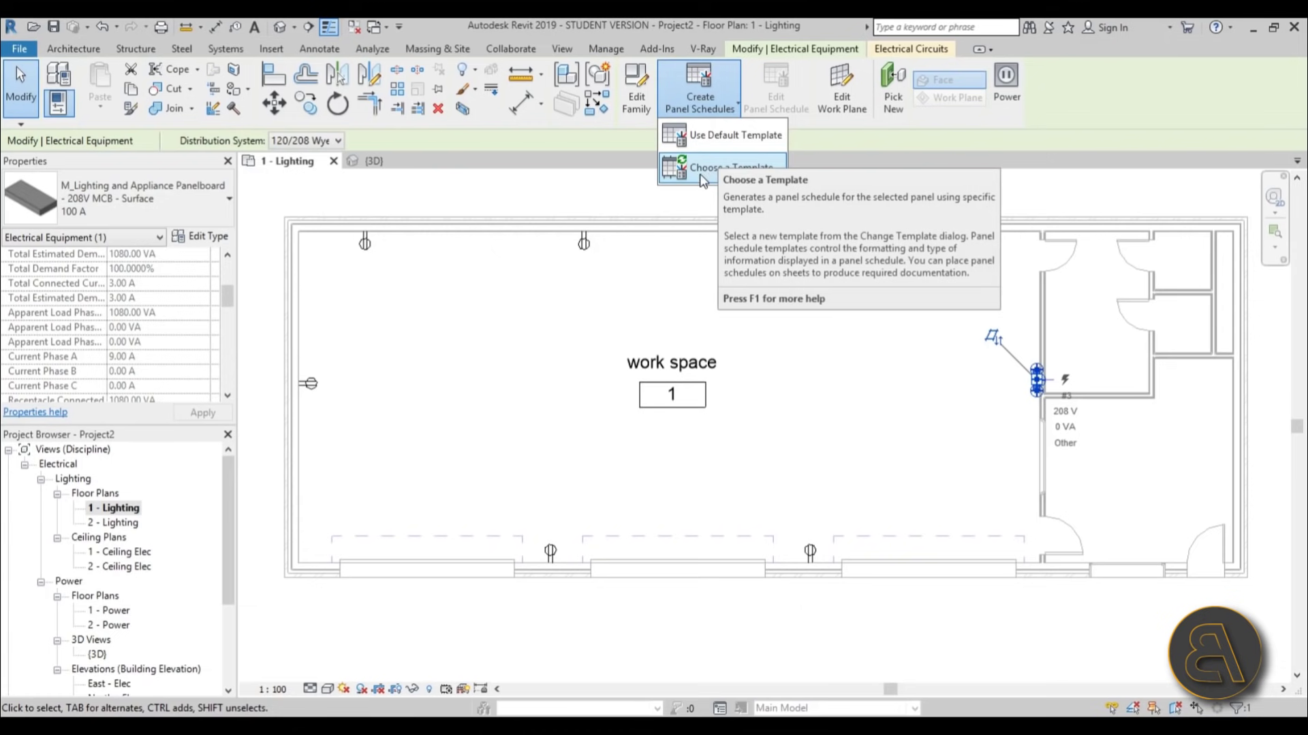
pyautogui.click(731, 139)
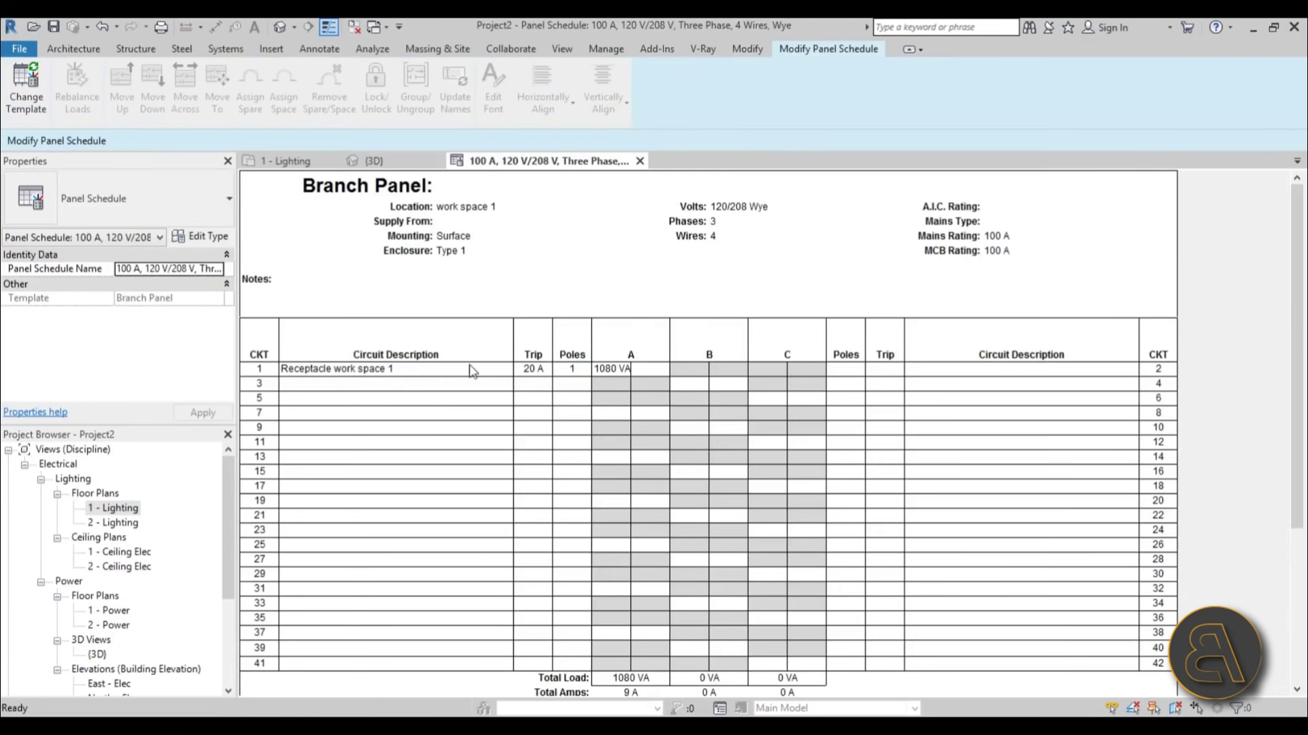
pyautogui.click(344, 371)
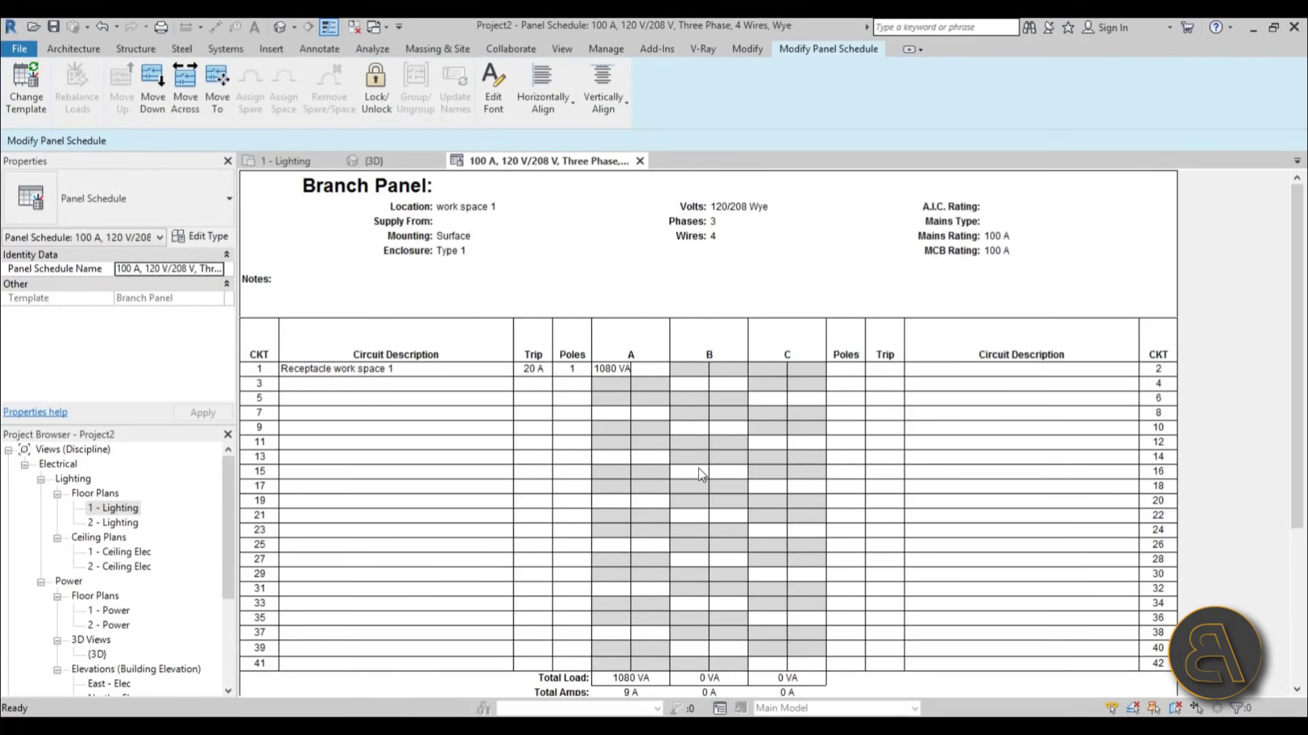
pyautogui.scroll(-5, 1302, 402)
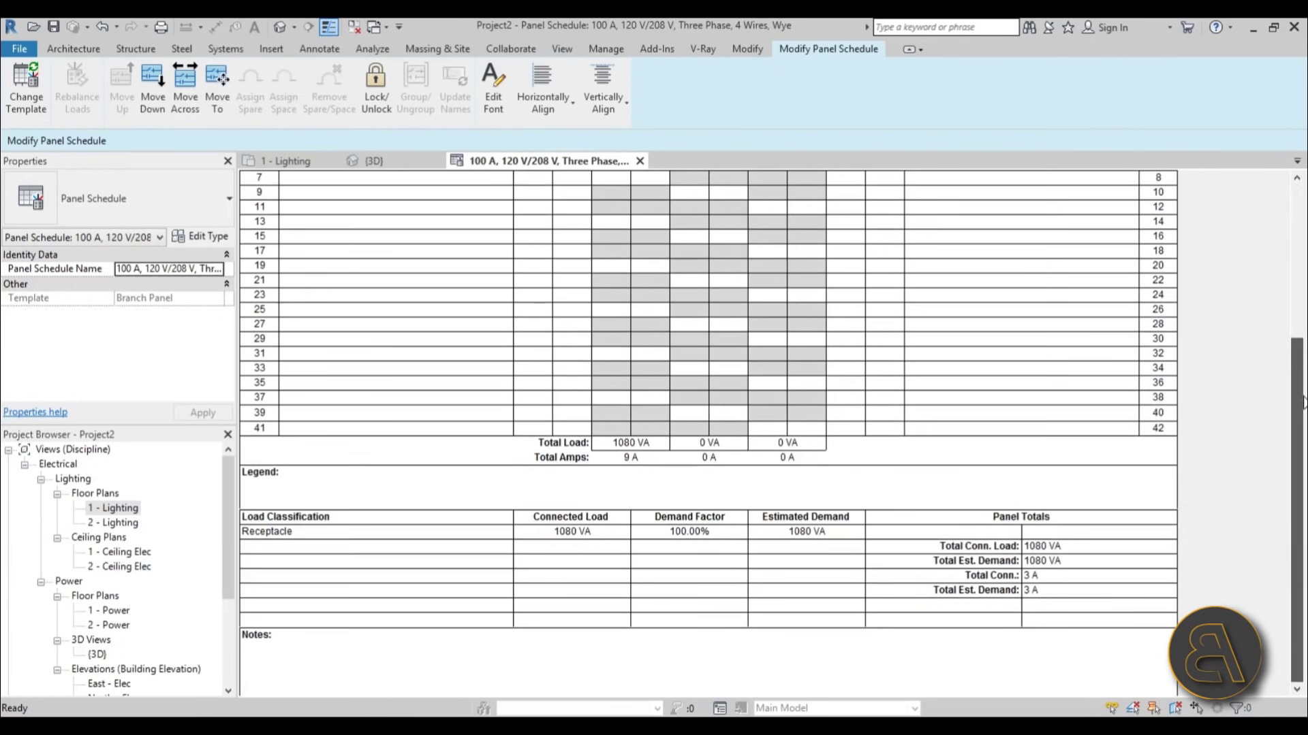
pyautogui.scroll(5, 1302, 402)
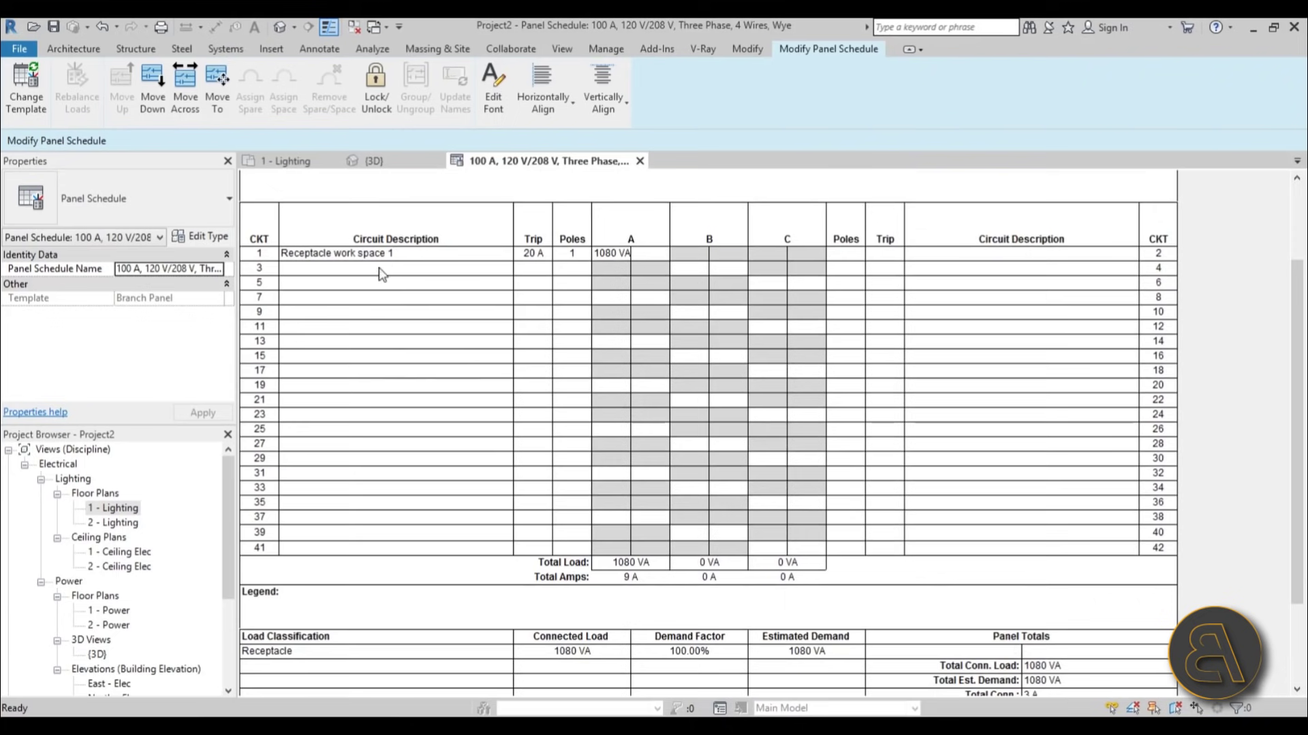
# - Leave the panel schedule and open the 1 - Ceiling Elec ceiling plan
pyautogui.click(286, 161)
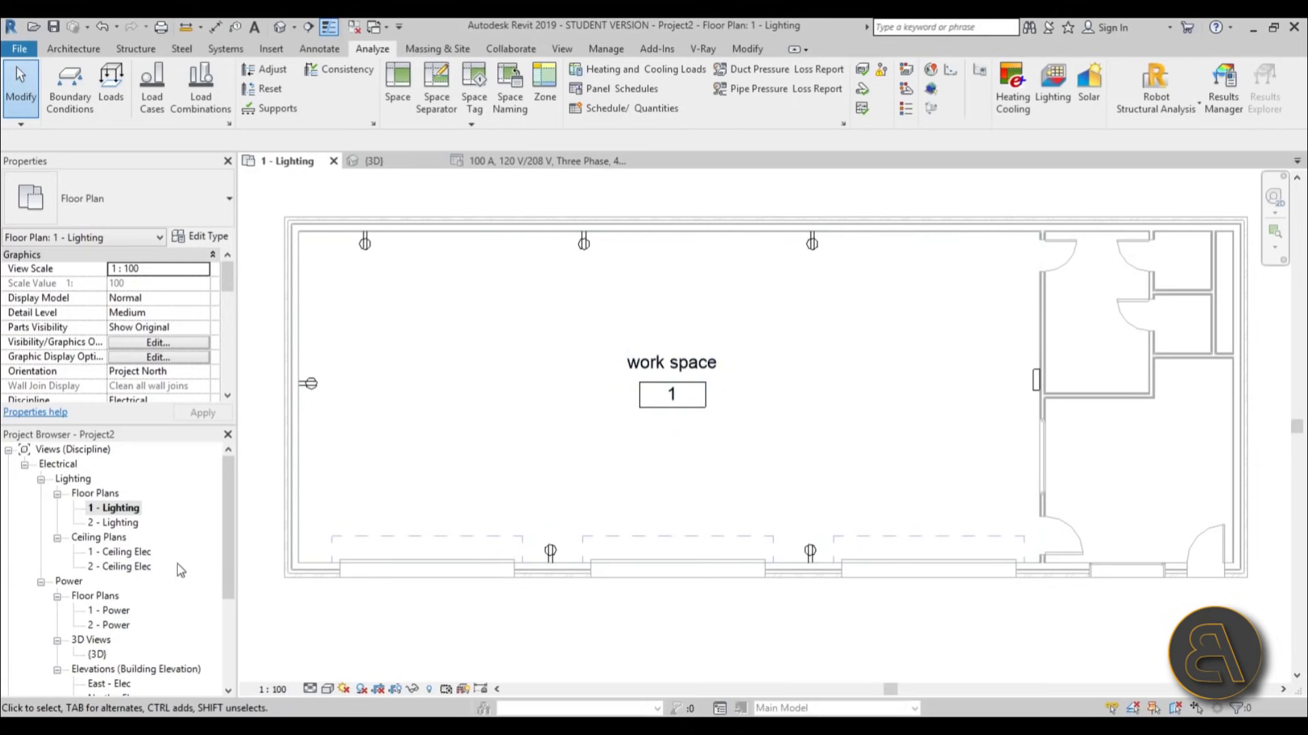
pyautogui.doubleClick(123, 553)
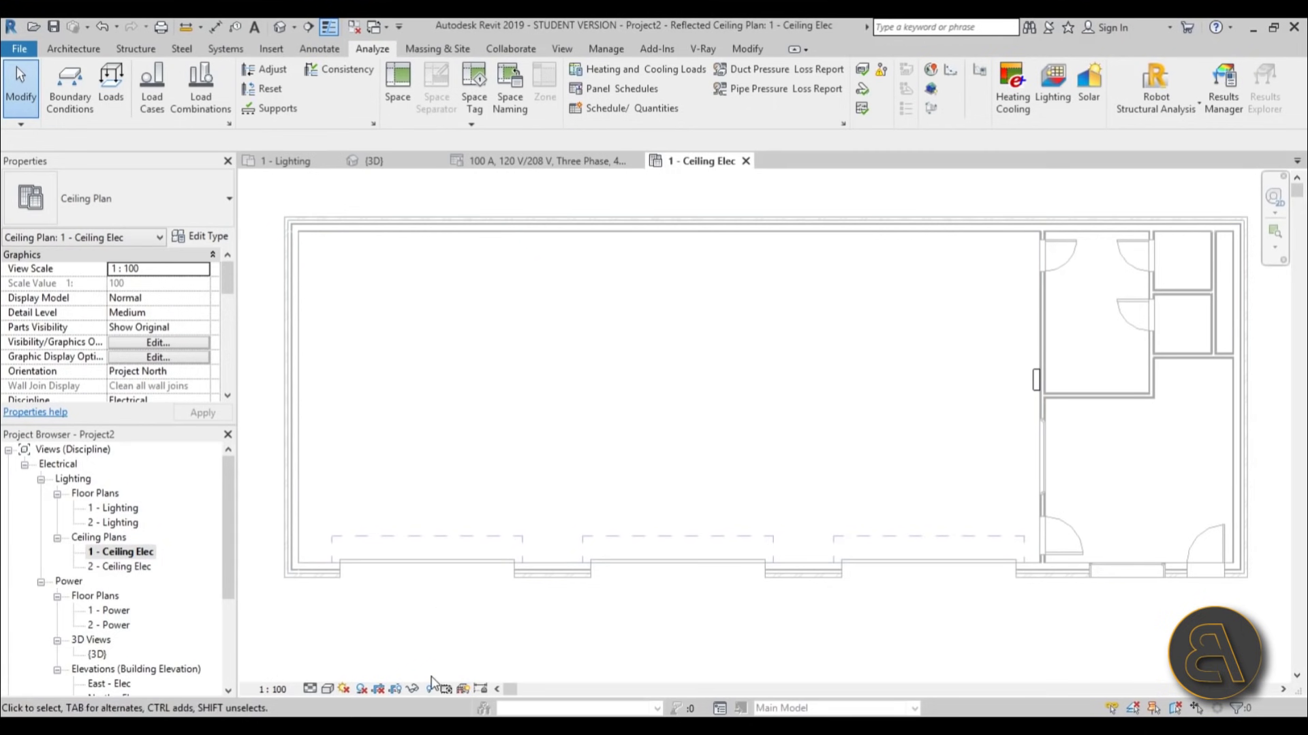
# - Open the South - Elec building elevation to check the levels of the project and the linked repair shop
pyautogui.scroll(-1, 688, 508)
pyautogui.scroll(1, 654, 367)
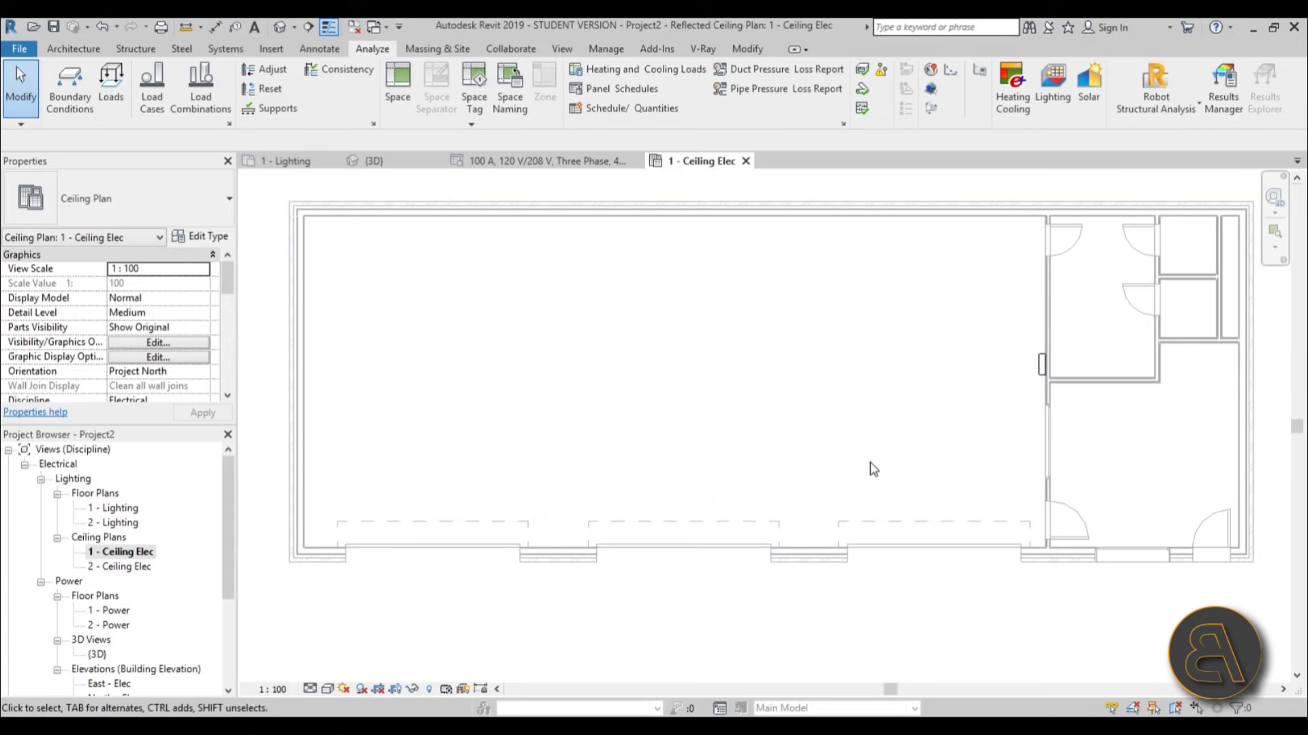
pyautogui.moveTo(227, 480); pyautogui.dragTo(219, 552)
pyautogui.doubleClick(114, 610)
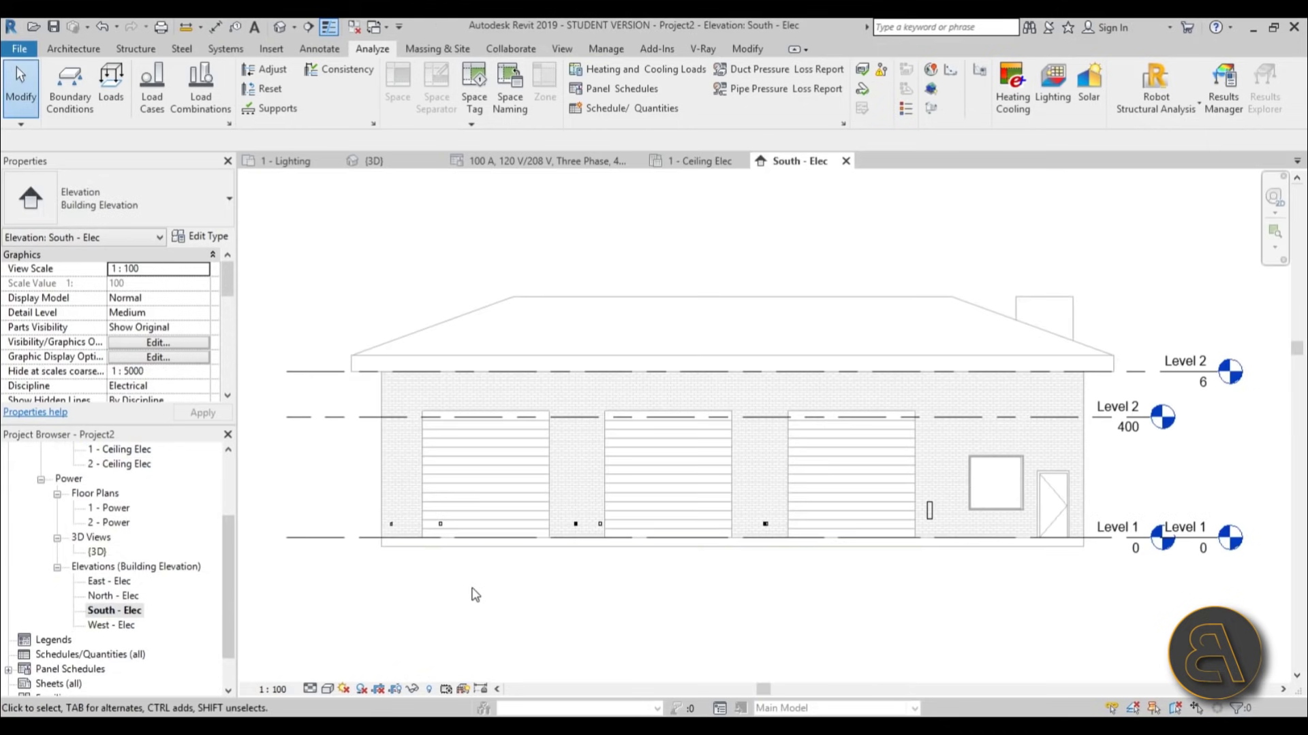
# - Raise the project's Level 2 to an elevation of 550, in line with Level 2 of the linked repair shop
pyautogui.scroll(1, 817, 443)
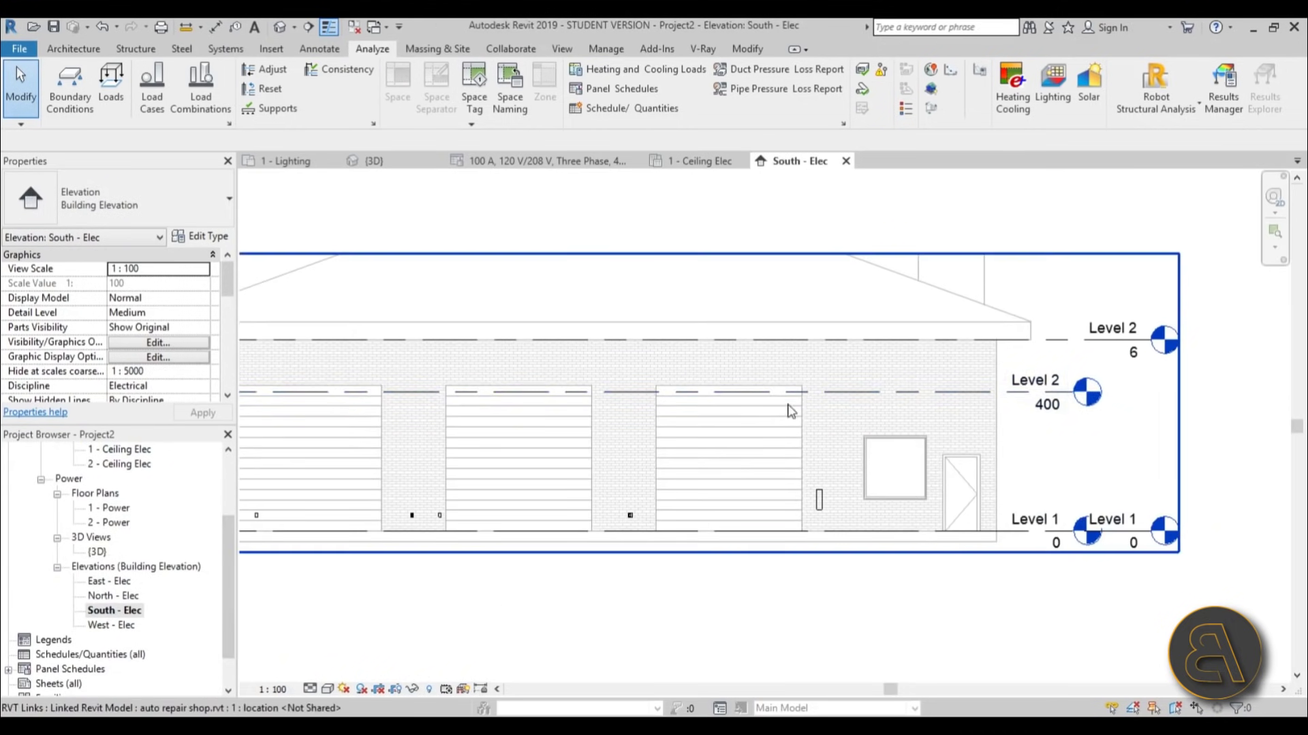
pyautogui.click(1117, 345)
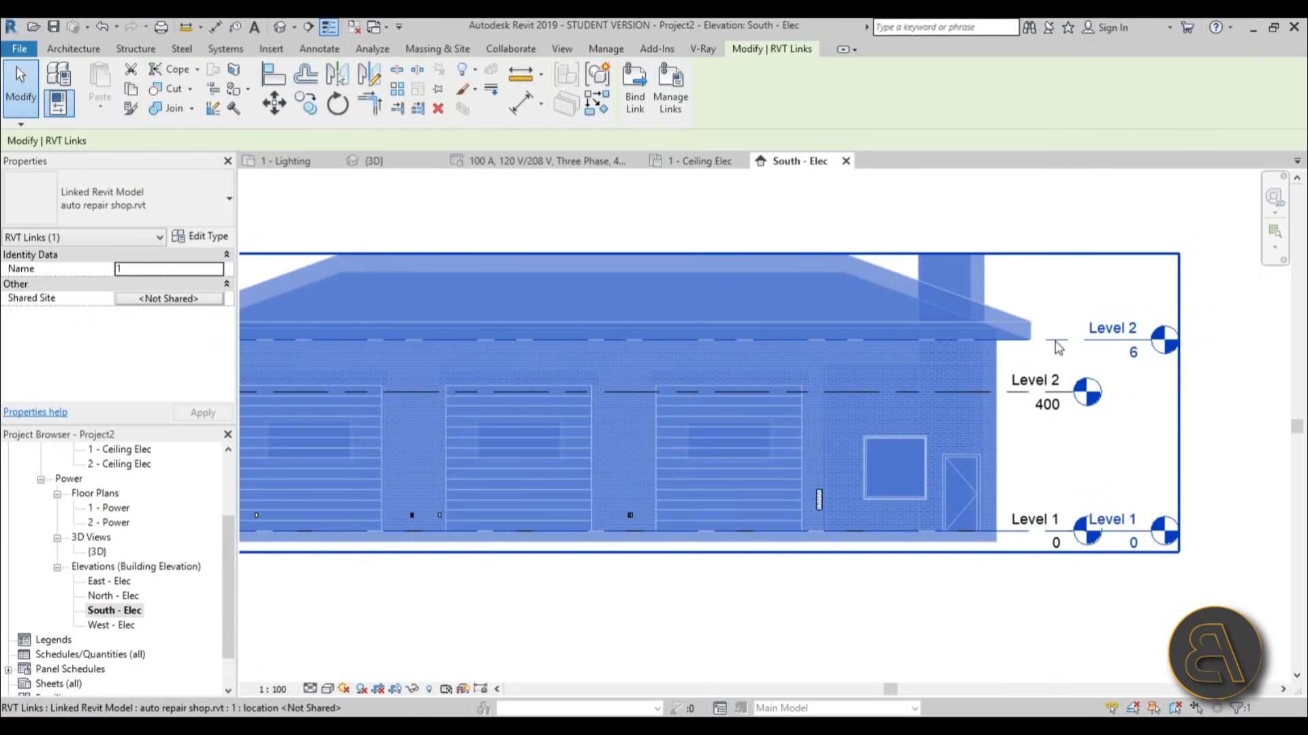
pyautogui.scroll(-2, 1124, 346)
pyautogui.scroll(1, 1128, 347)
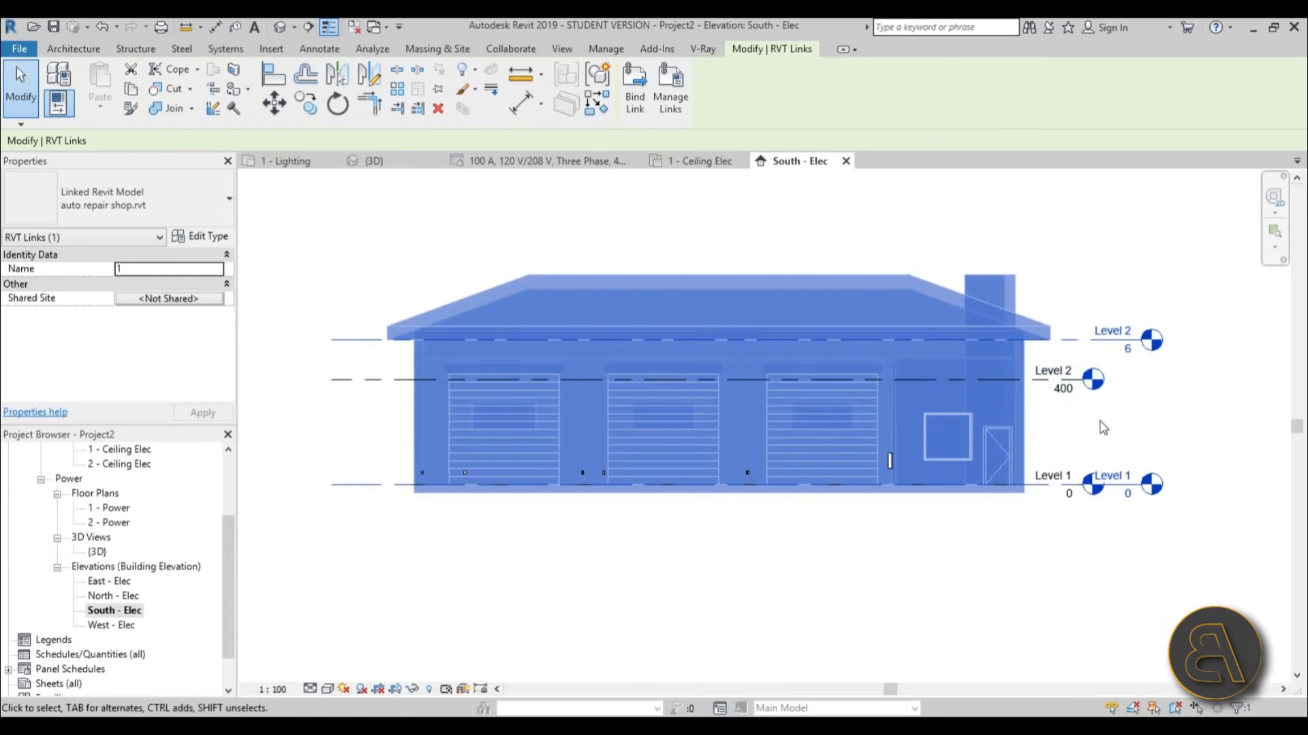
pyautogui.press('Escape')
pyautogui.moveTo(1006, 379); pyautogui.dragTo(993, 342)
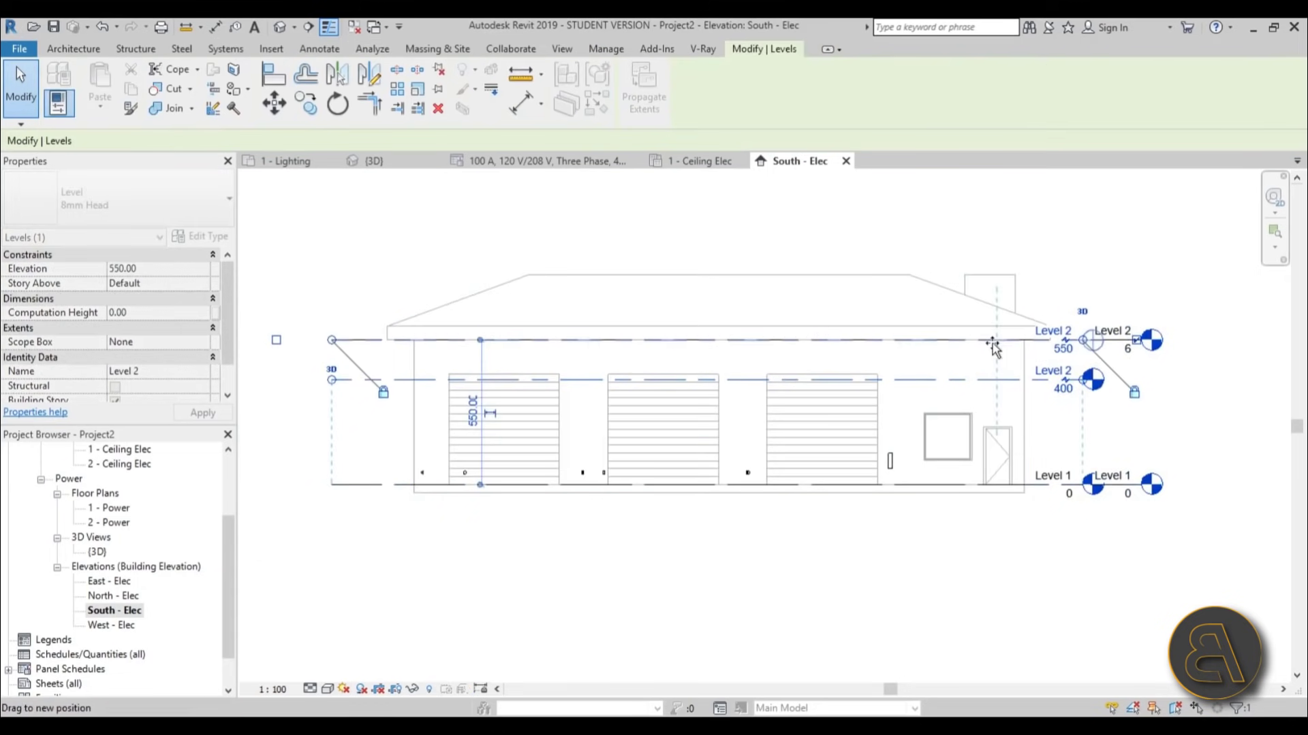
pyautogui.scroll(4, 1015, 348)
pyautogui.scroll(-5, 1015, 344)
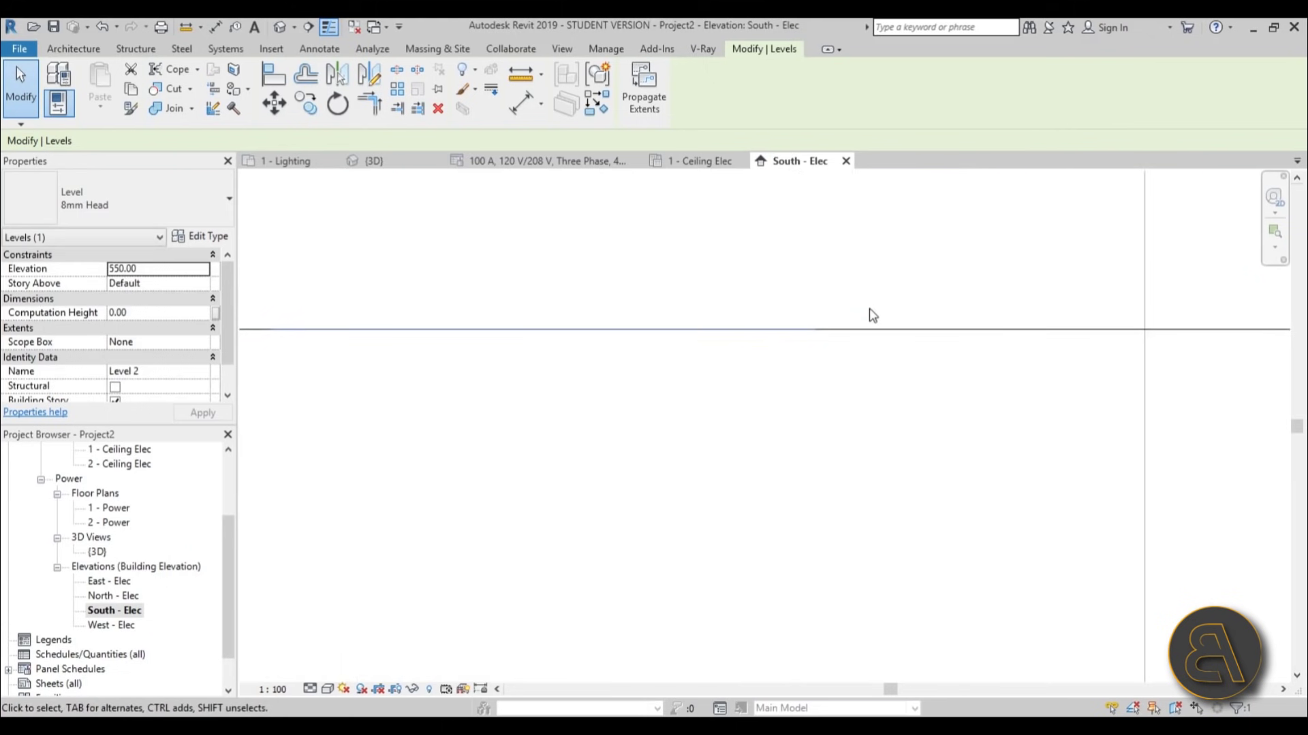
pyautogui.scroll(-3, 919, 422)
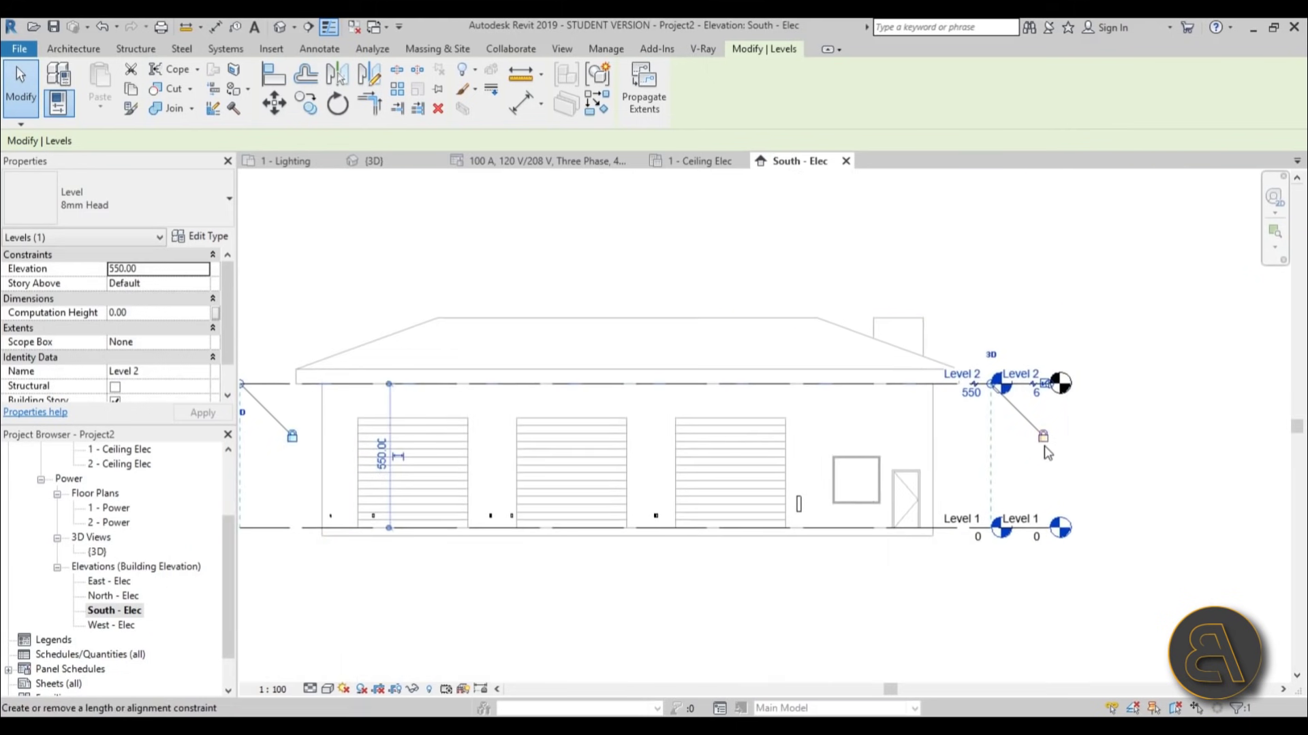
pyautogui.scroll(-2, 1103, 429)
pyautogui.click(1099, 411)
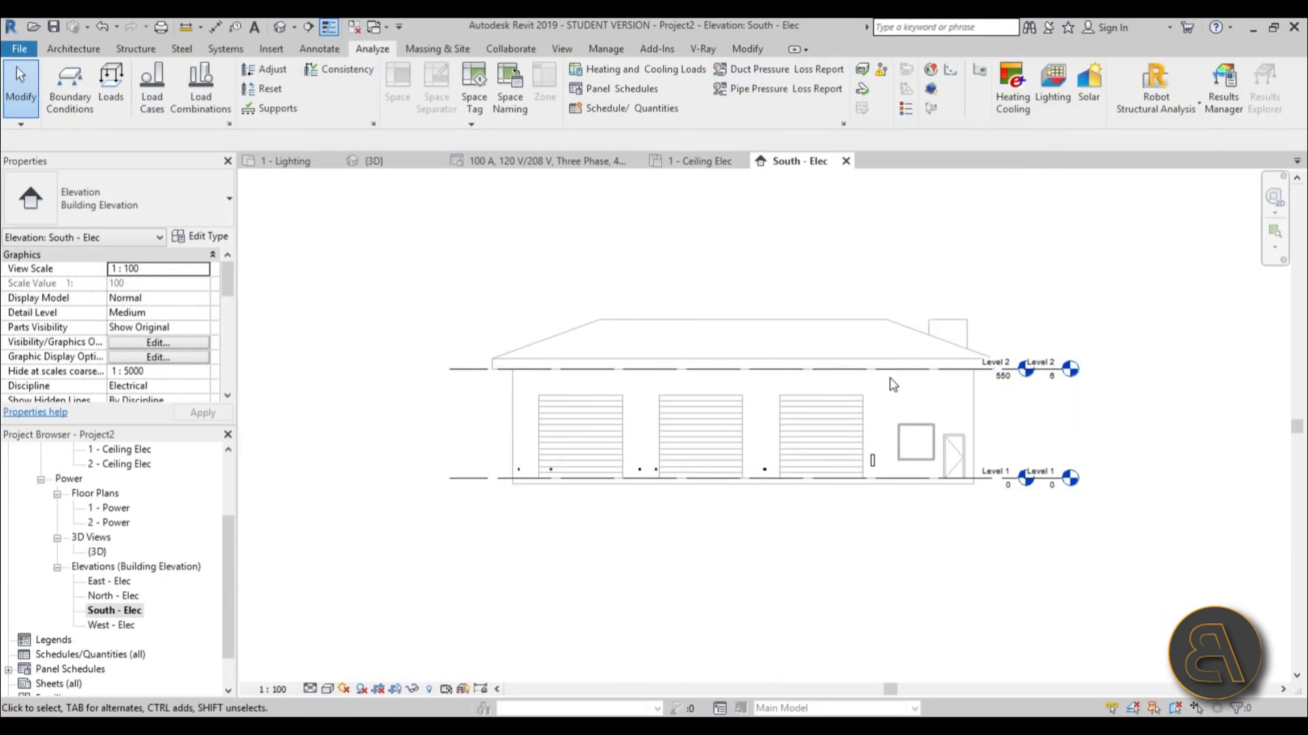
# - Return to the 1 - Ceiling Elec ceiling plan
pyautogui.click(126, 451)
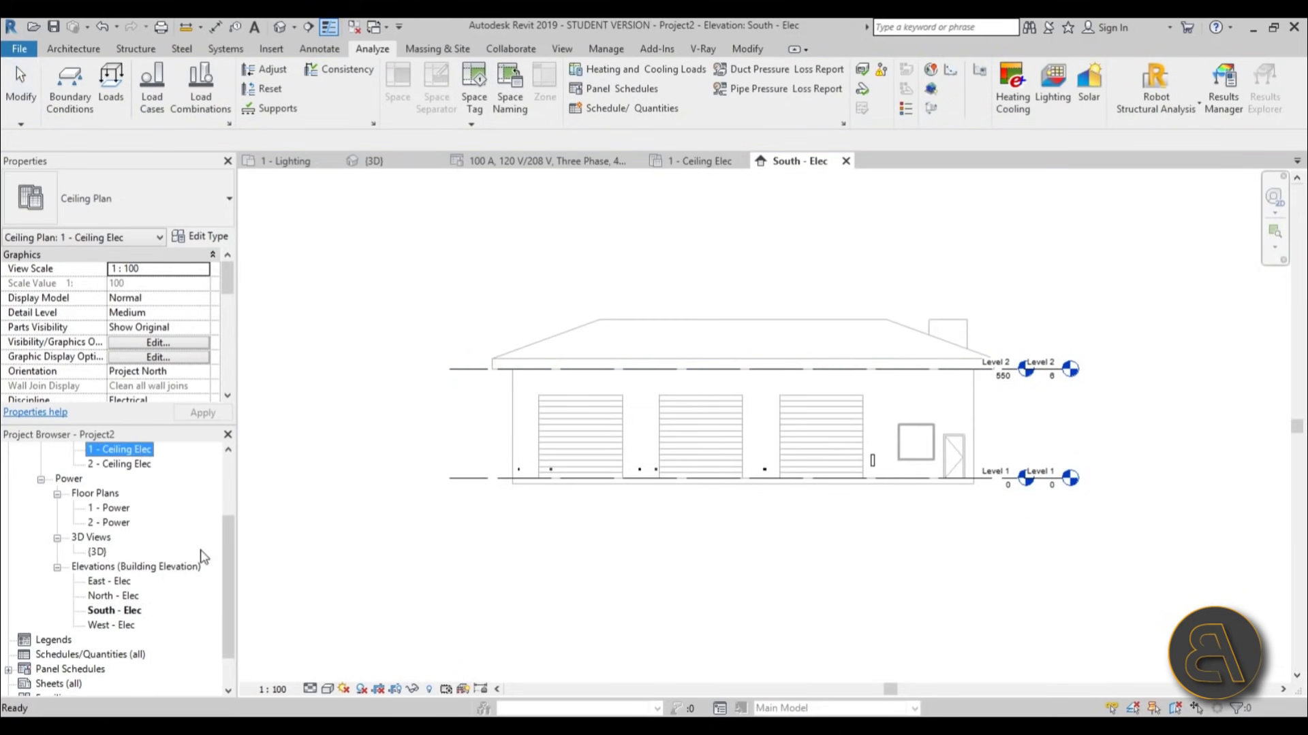
pyautogui.moveTo(225, 551); pyautogui.dragTo(220, 496)
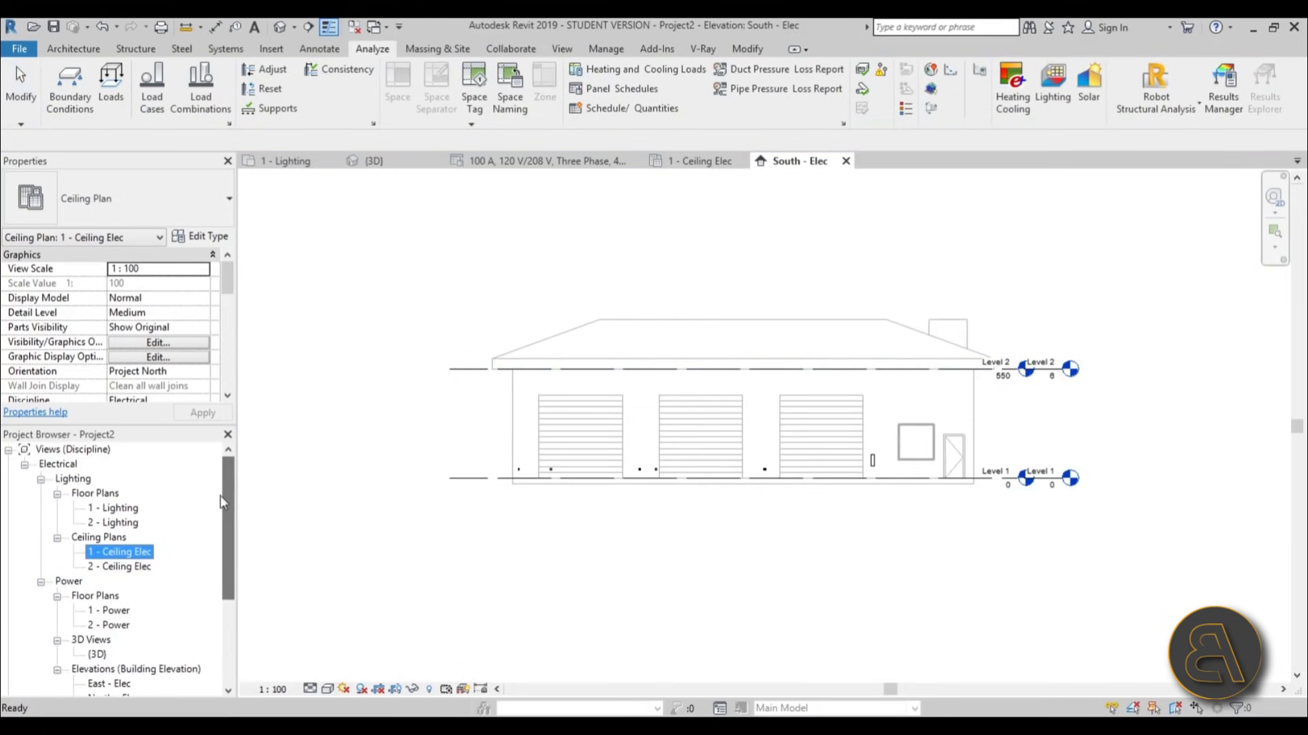
pyautogui.doubleClick(118, 556)
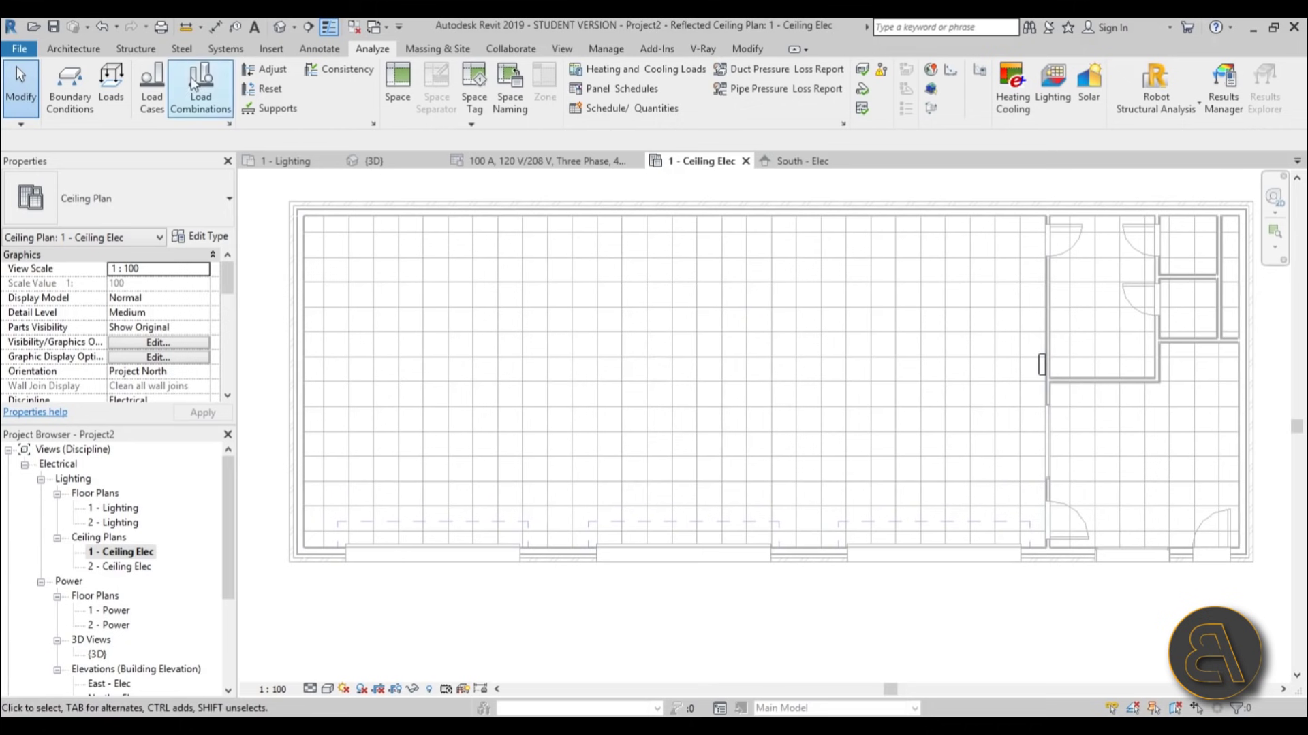
# - Place two M_Plain Recessed Lighting Fixtures of type 600x600 - 277 on the ceiling face, one above the other in the work space's western part
pyautogui.click(233, 53)
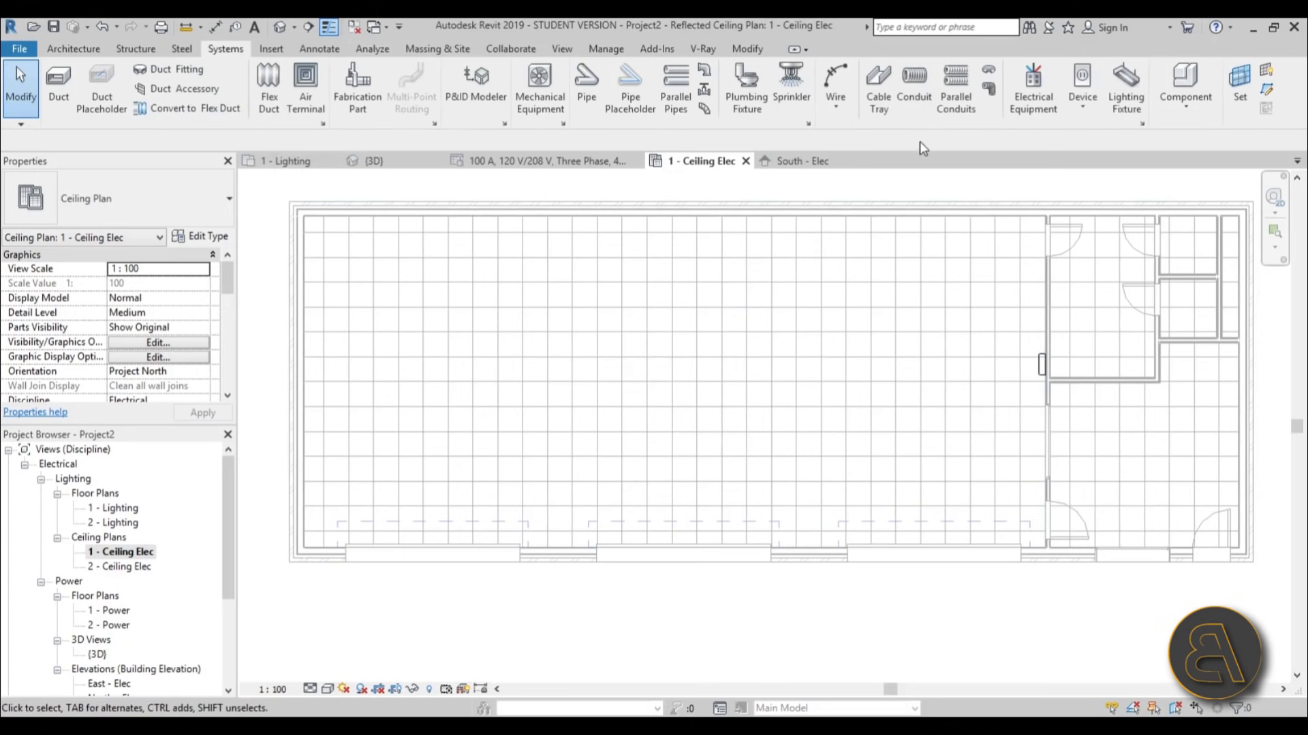
pyautogui.click(1127, 96)
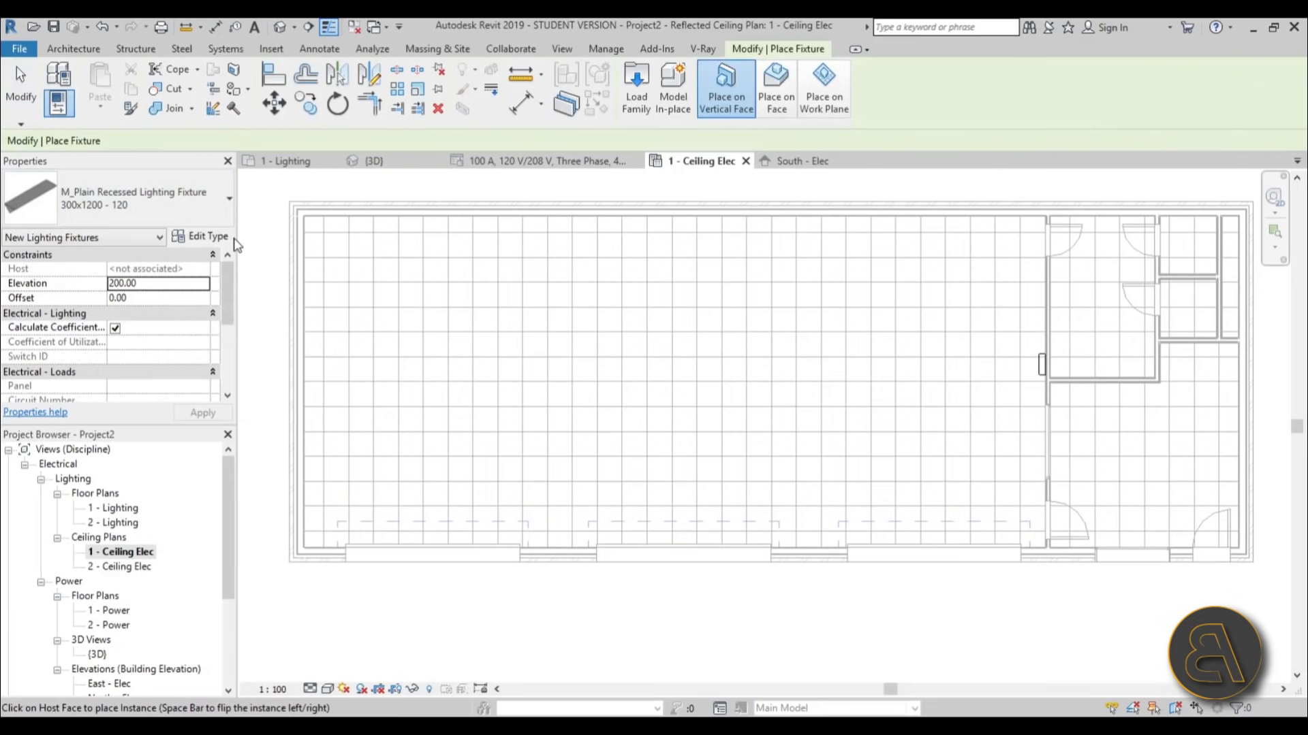
pyautogui.click(174, 212)
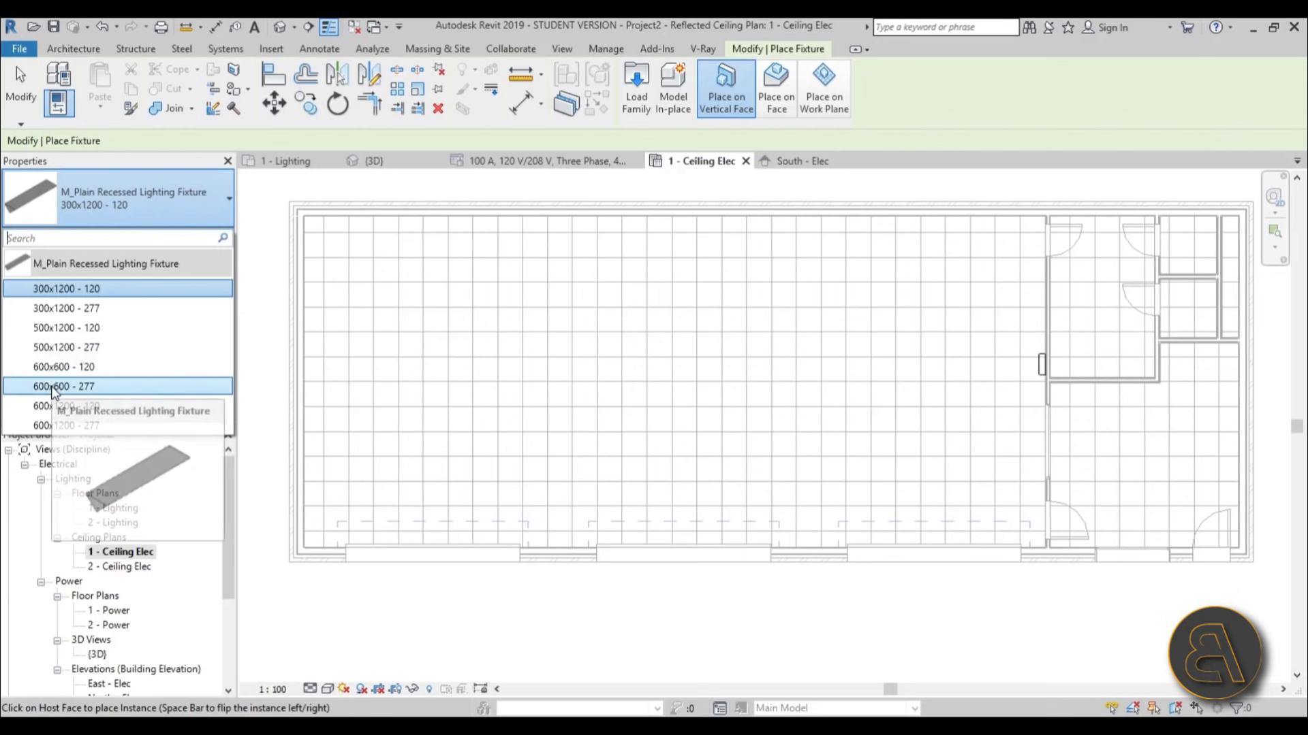
pyautogui.click(121, 386)
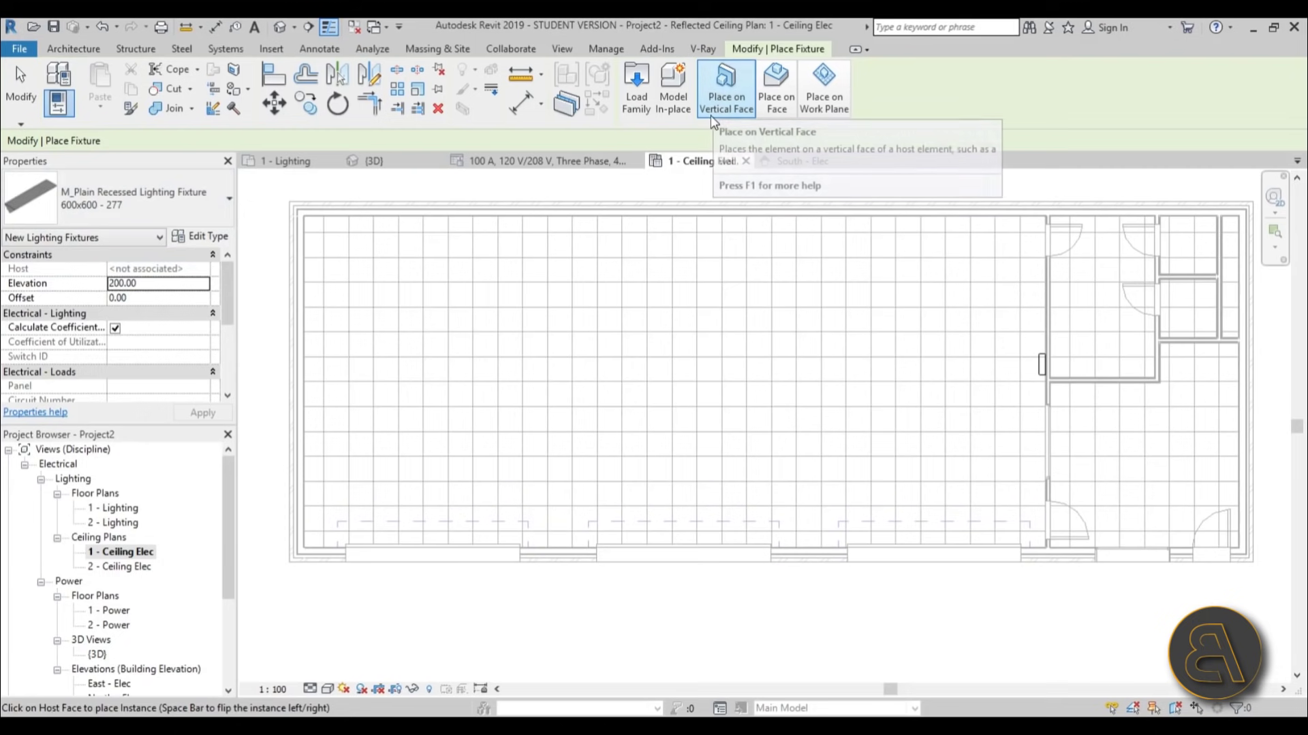
pyautogui.click(777, 102)
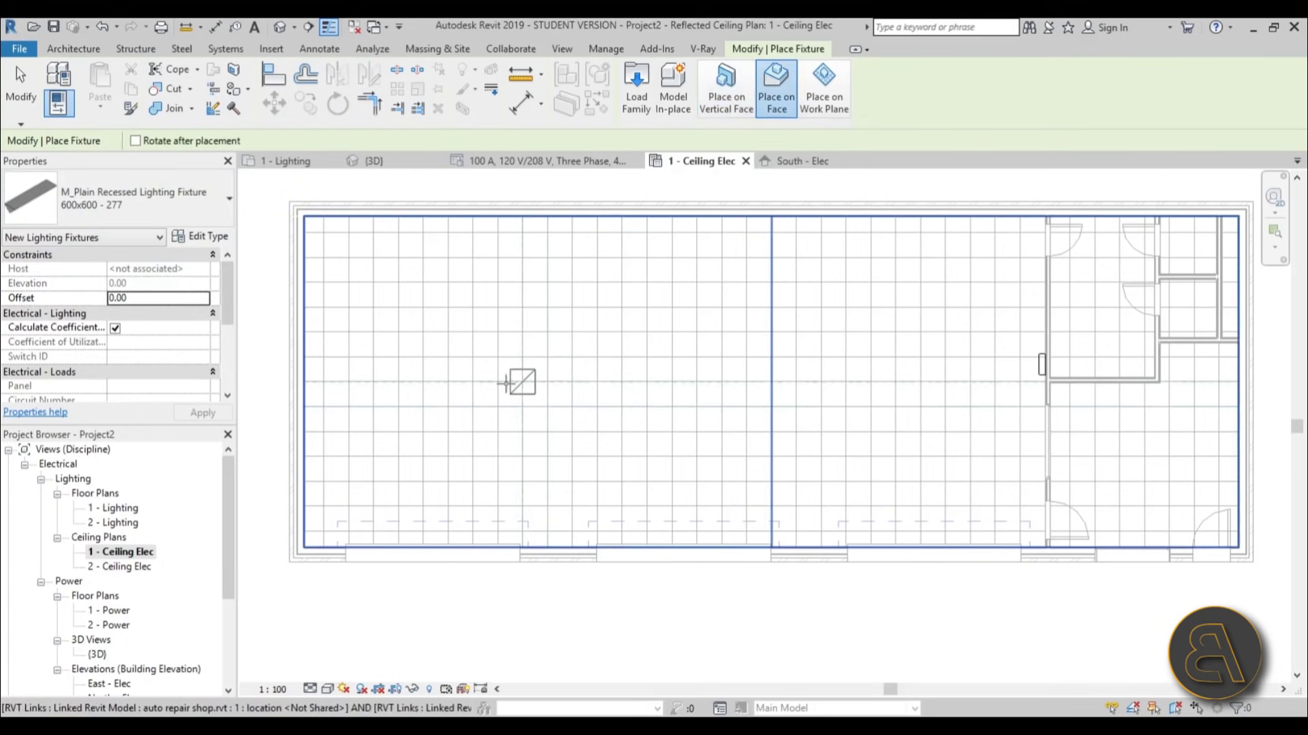
pyautogui.scroll(2, 427, 334)
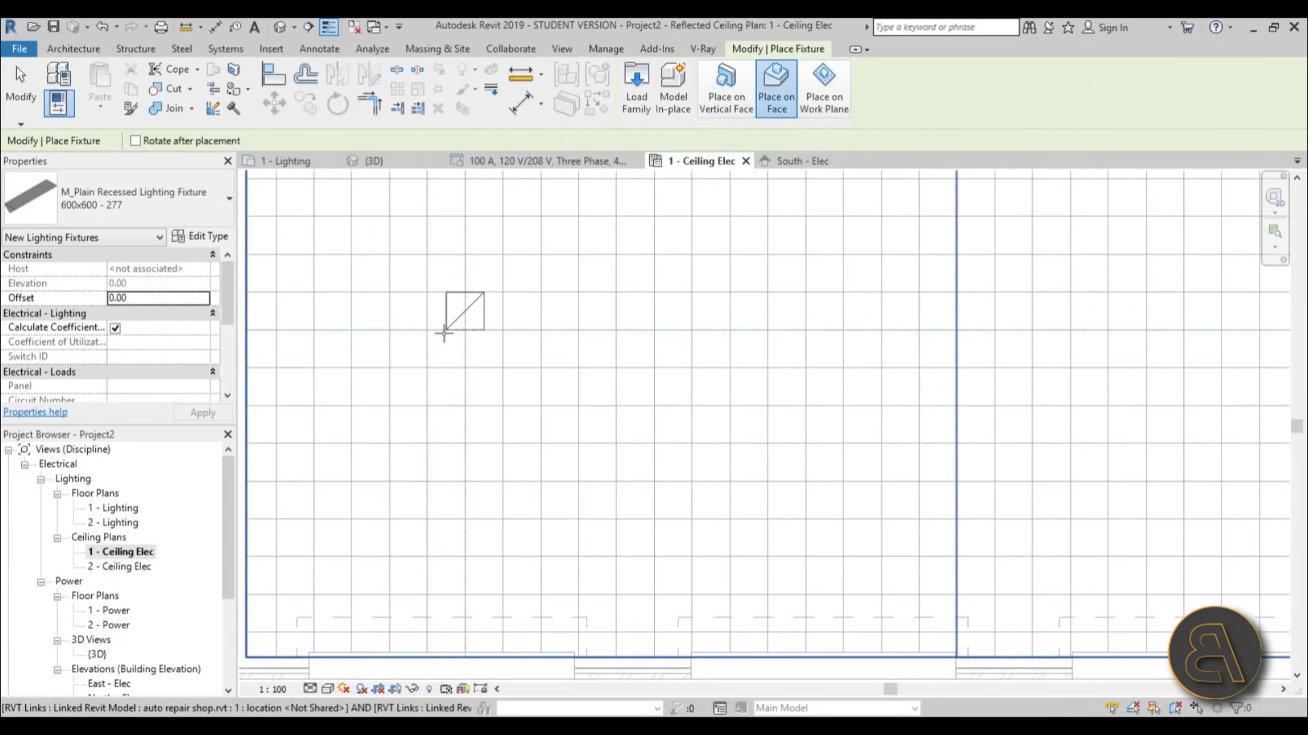
pyautogui.scroll(-2, 427, 334)
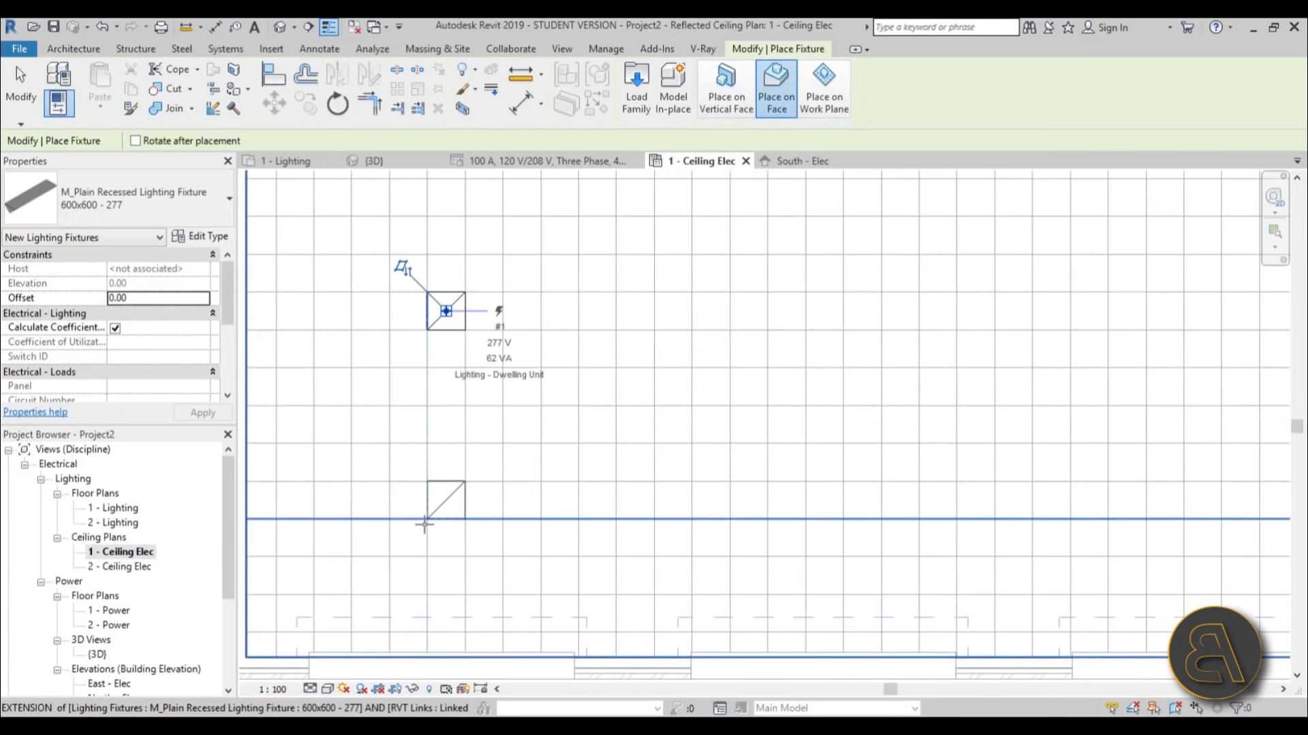
pyautogui.scroll(-2, 429, 519)
pyautogui.scroll(1, 557, 402)
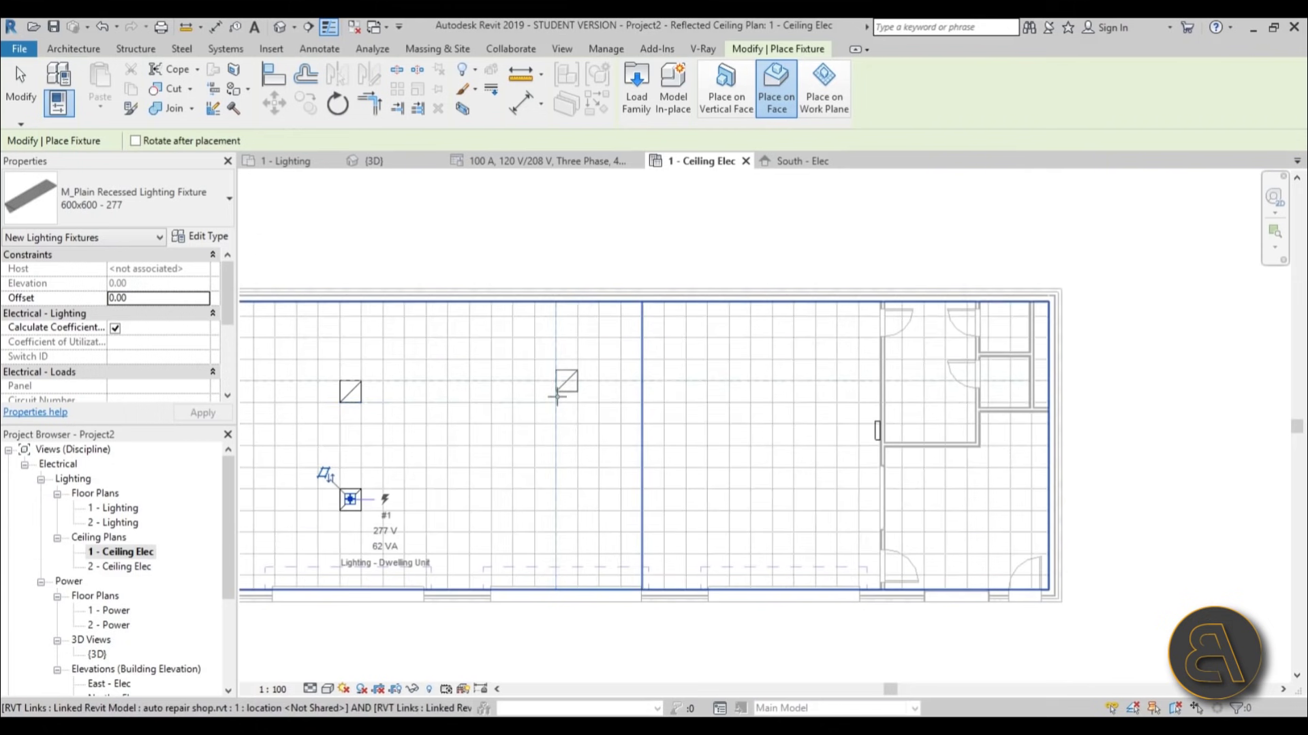
# - Place four more 600x600 - 277 fixtures in two columns, aligned with the first pair across the work space, and finish placing
pyautogui.click(557, 401)
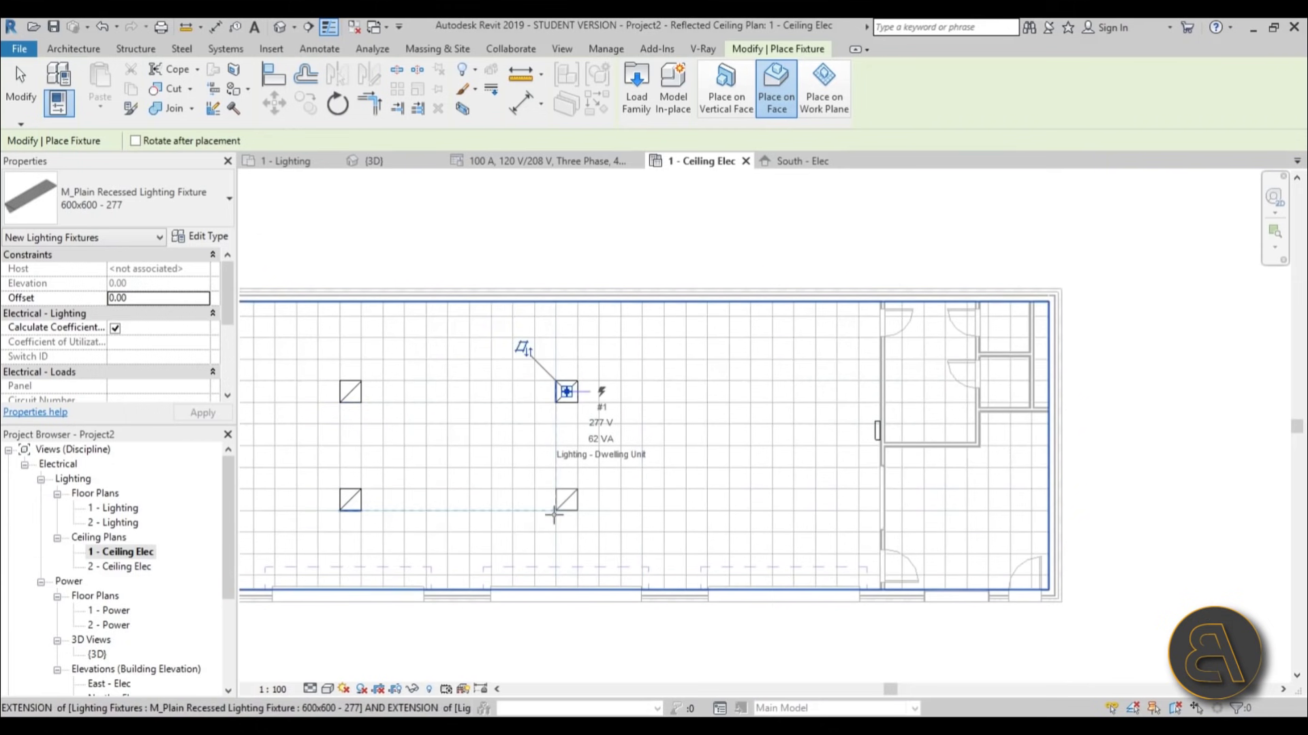
pyautogui.click(556, 510)
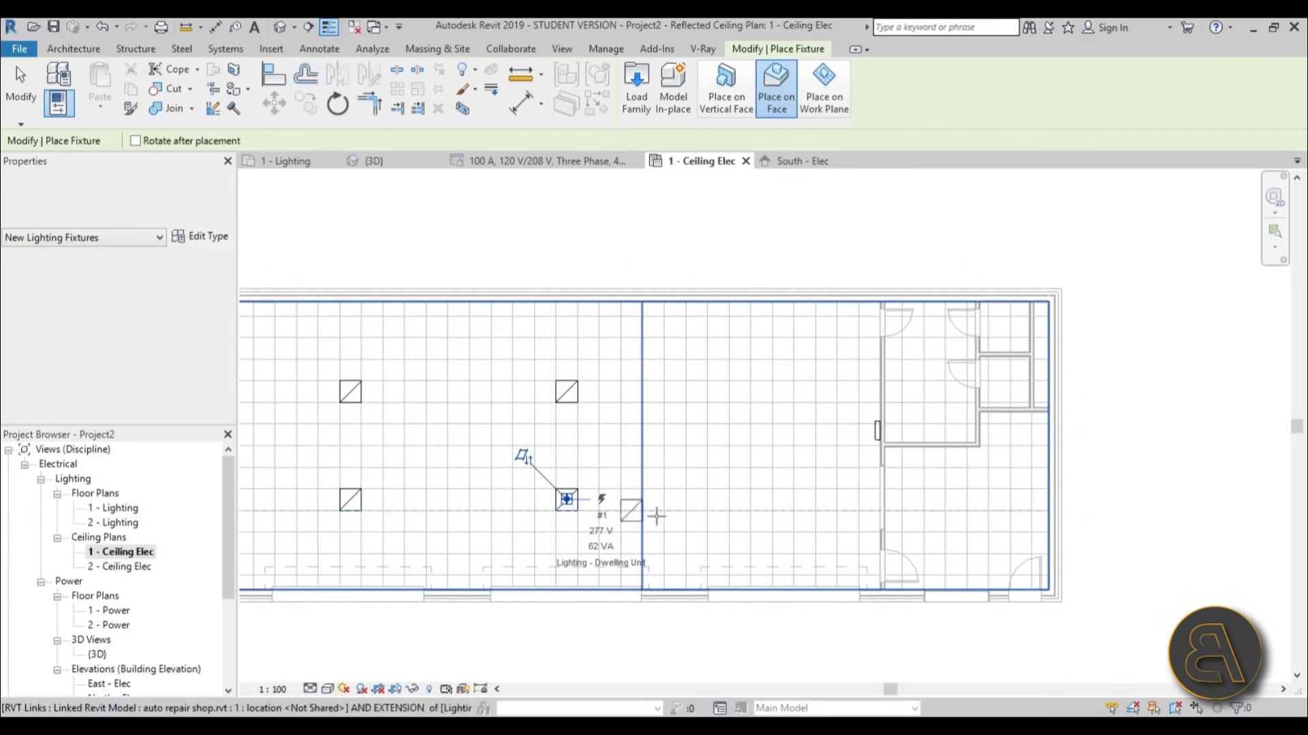
pyautogui.click(767, 511)
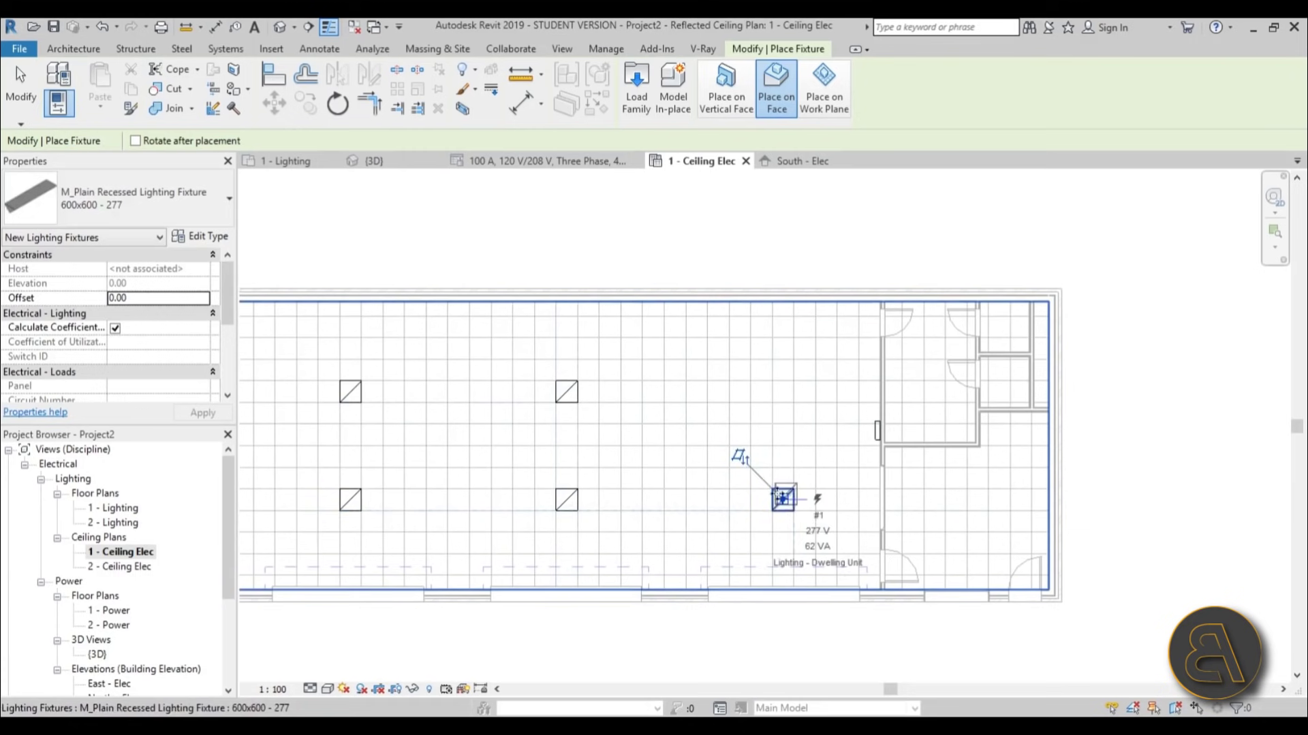
pyautogui.click(767, 405)
pyautogui.scroll(-3, 662, 402)
pyautogui.scroll(3, 659, 398)
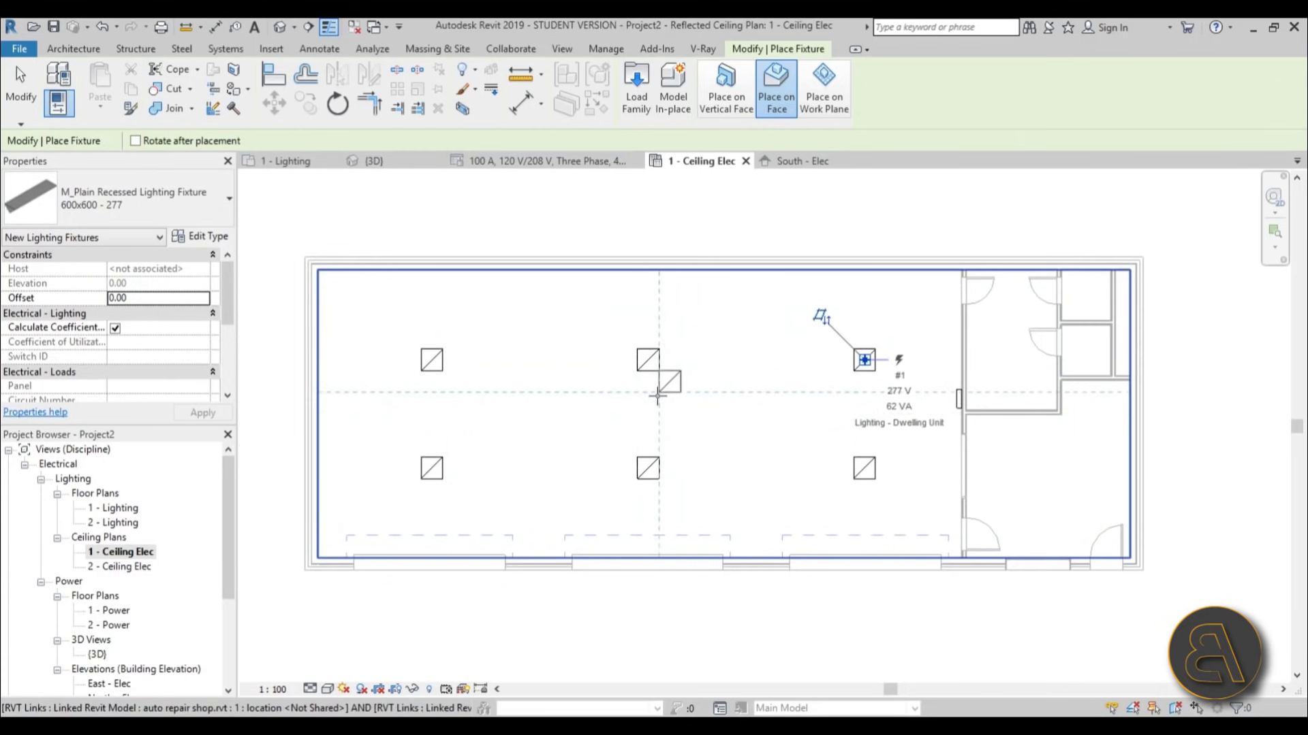
pyautogui.press('Escape')
pyautogui.press('Escape')
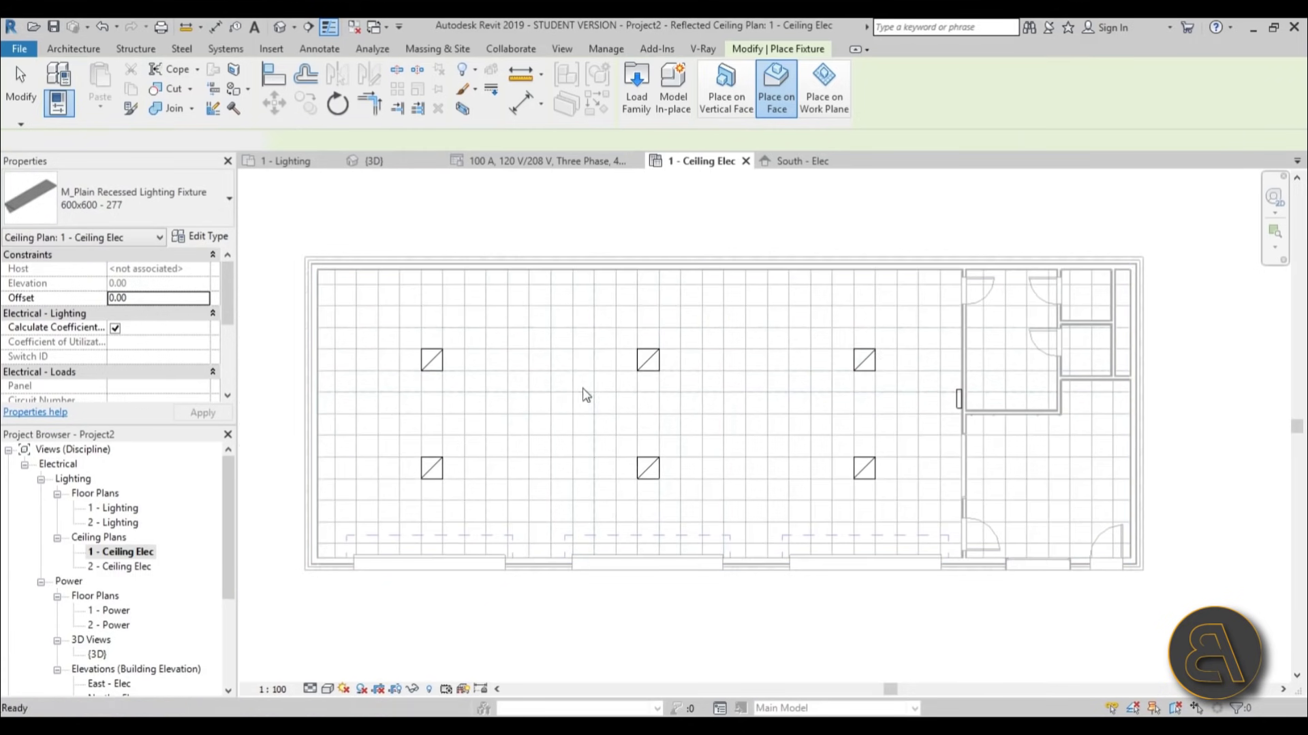
pyautogui.press('Escape')
# - Place a Door type M_Lighting Switches device at elevation 120 on the wall between work space and office, just above the lower door
pyautogui.moveTo(745, 452); pyautogui.dragTo(712, 429, button='middle')
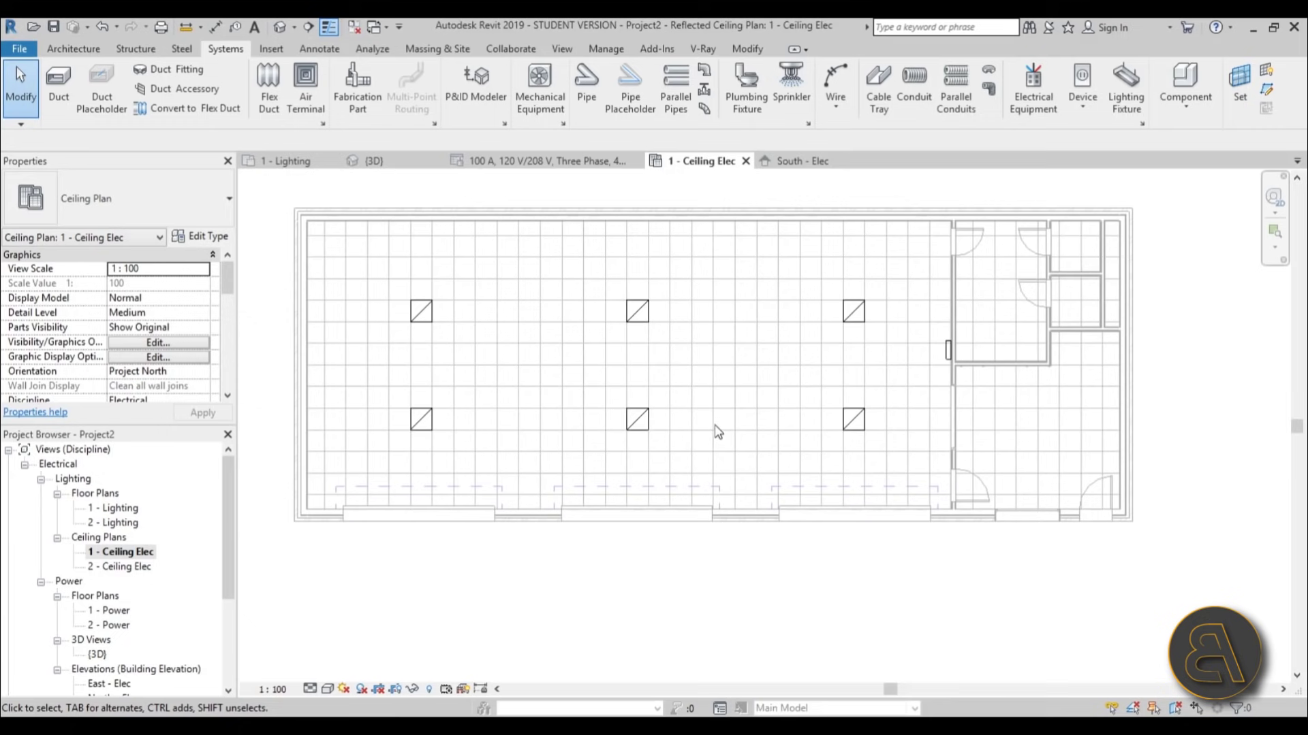
pyautogui.moveTo(715, 425); pyautogui.dragTo(711, 424, button='middle')
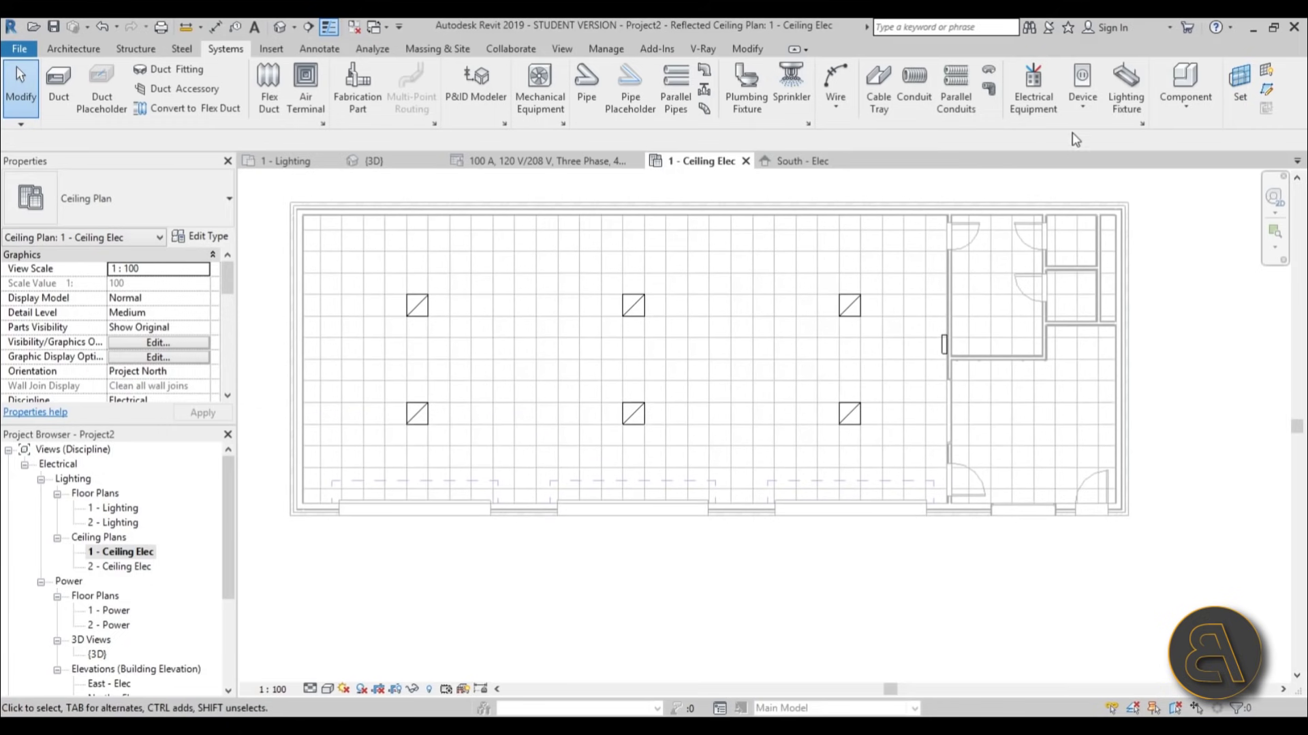
pyautogui.click(1082, 99)
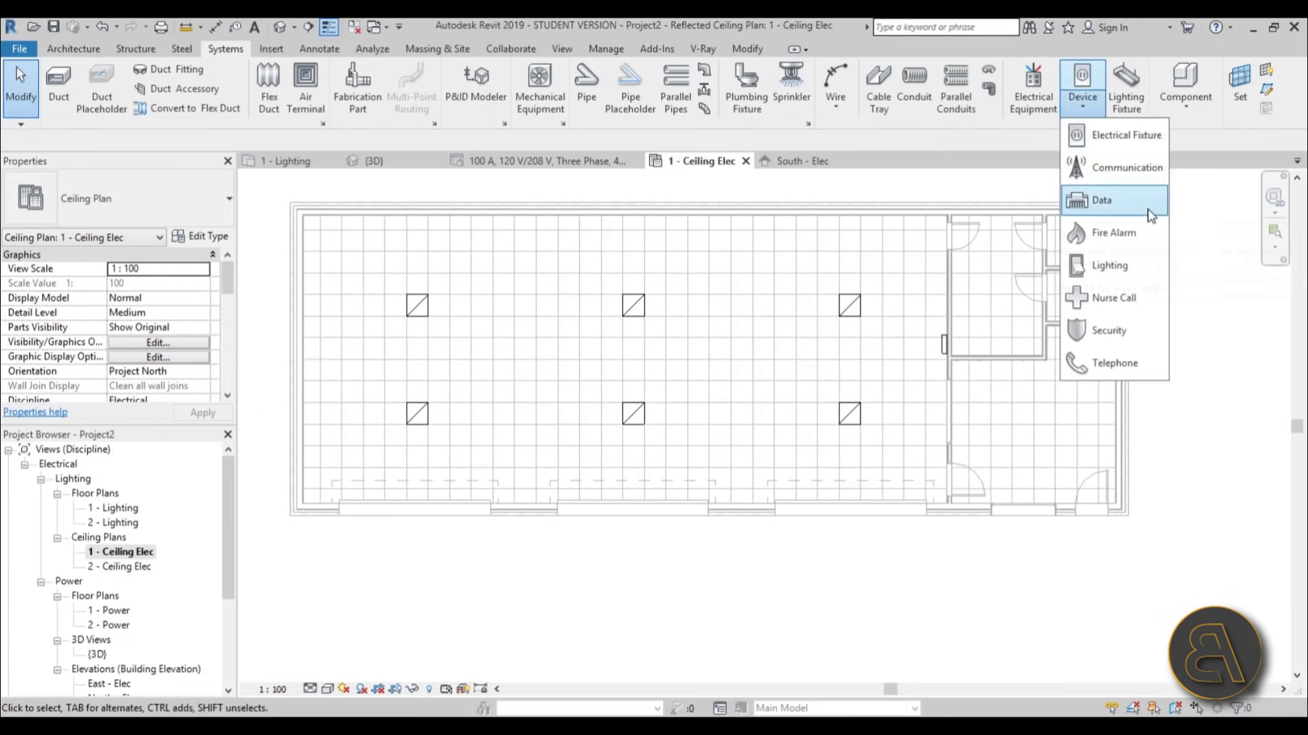
pyautogui.click(1109, 266)
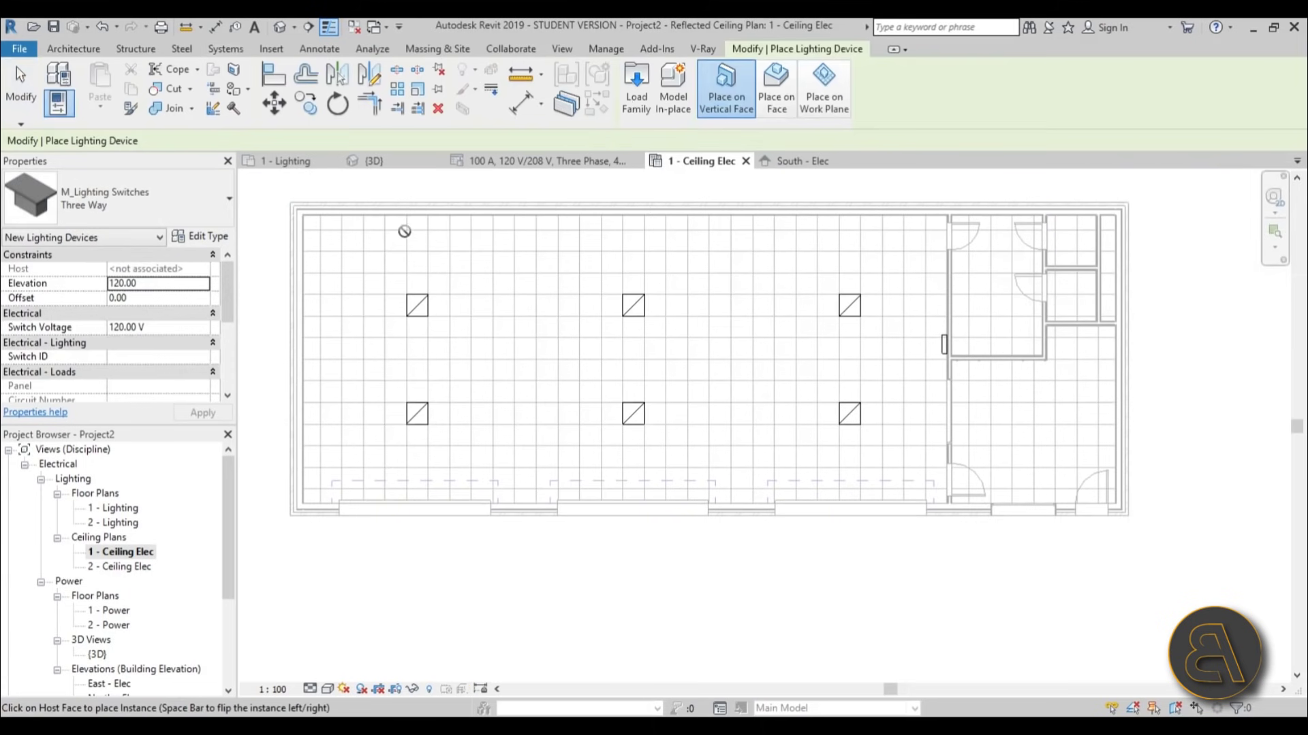
pyautogui.click(151, 222)
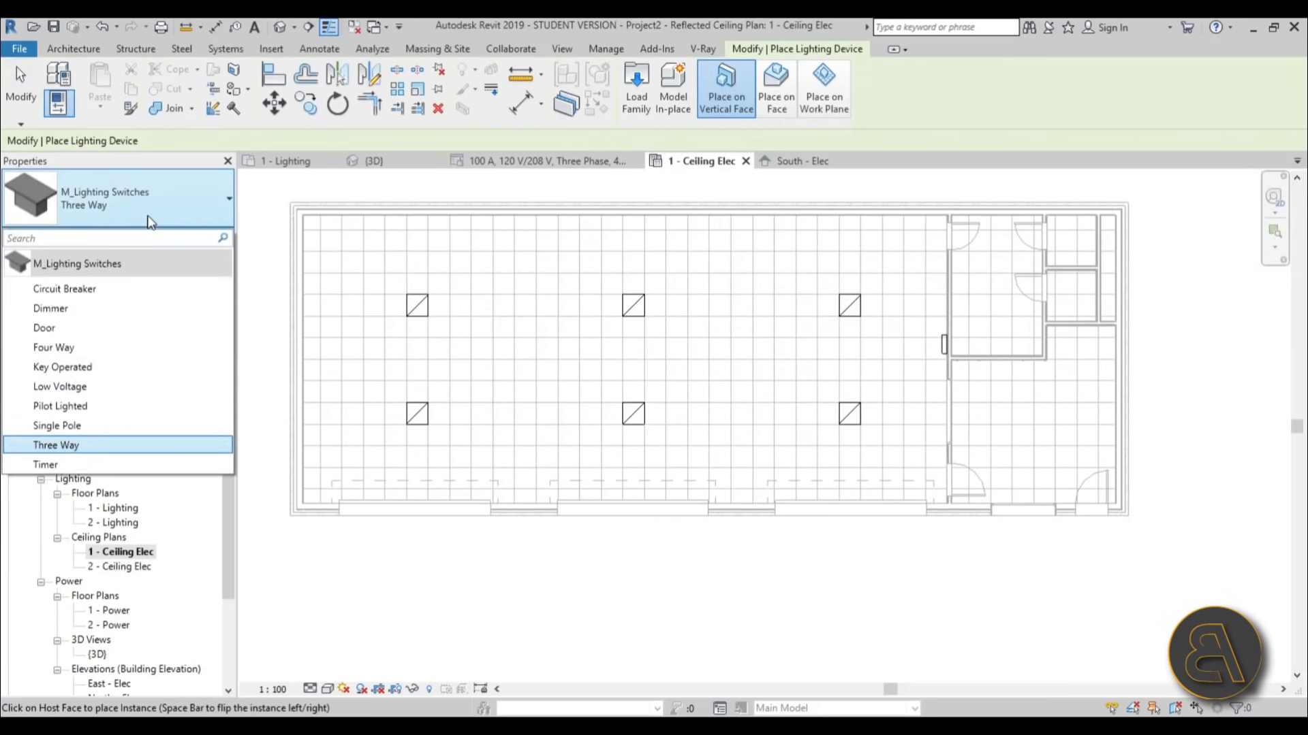
pyautogui.click(88, 329)
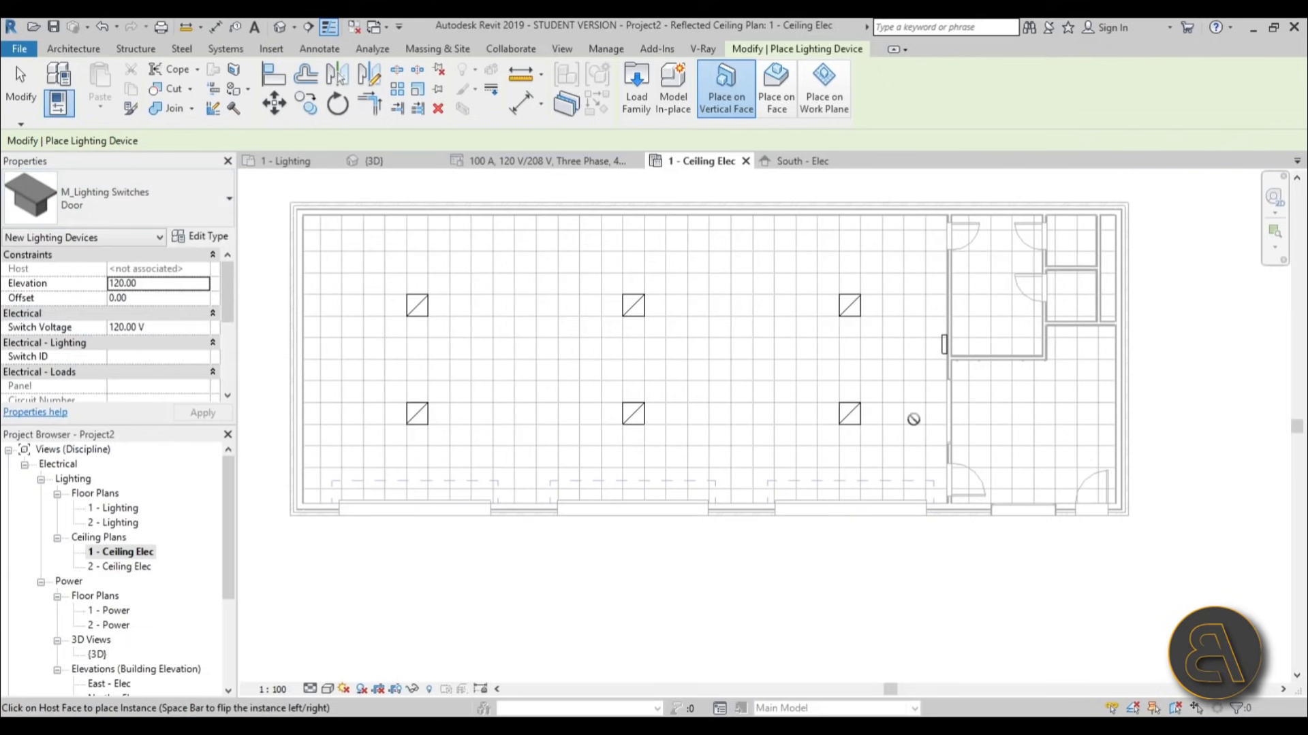
pyautogui.scroll(5, 944, 449)
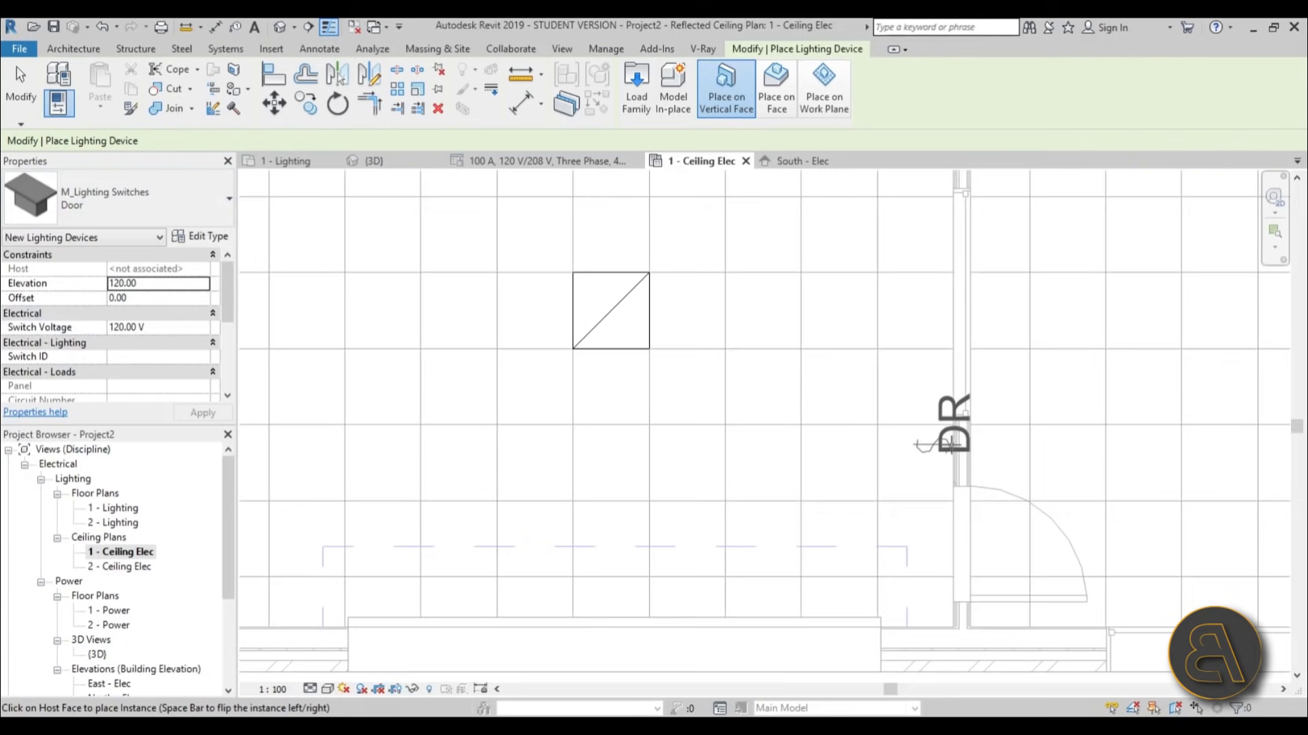
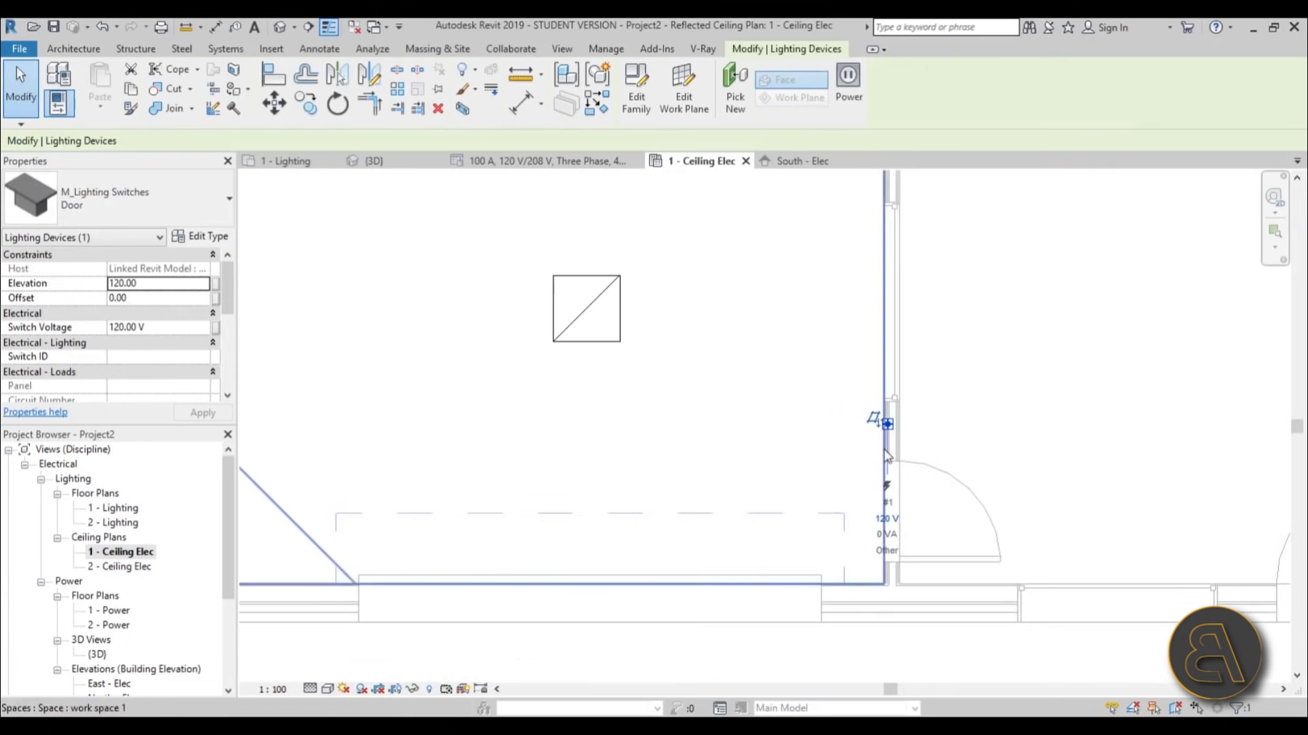
# - Deselect the switch and set the ceiling plan's detail level to Medium
pyautogui.press('Escape')
pyautogui.click(310, 689)
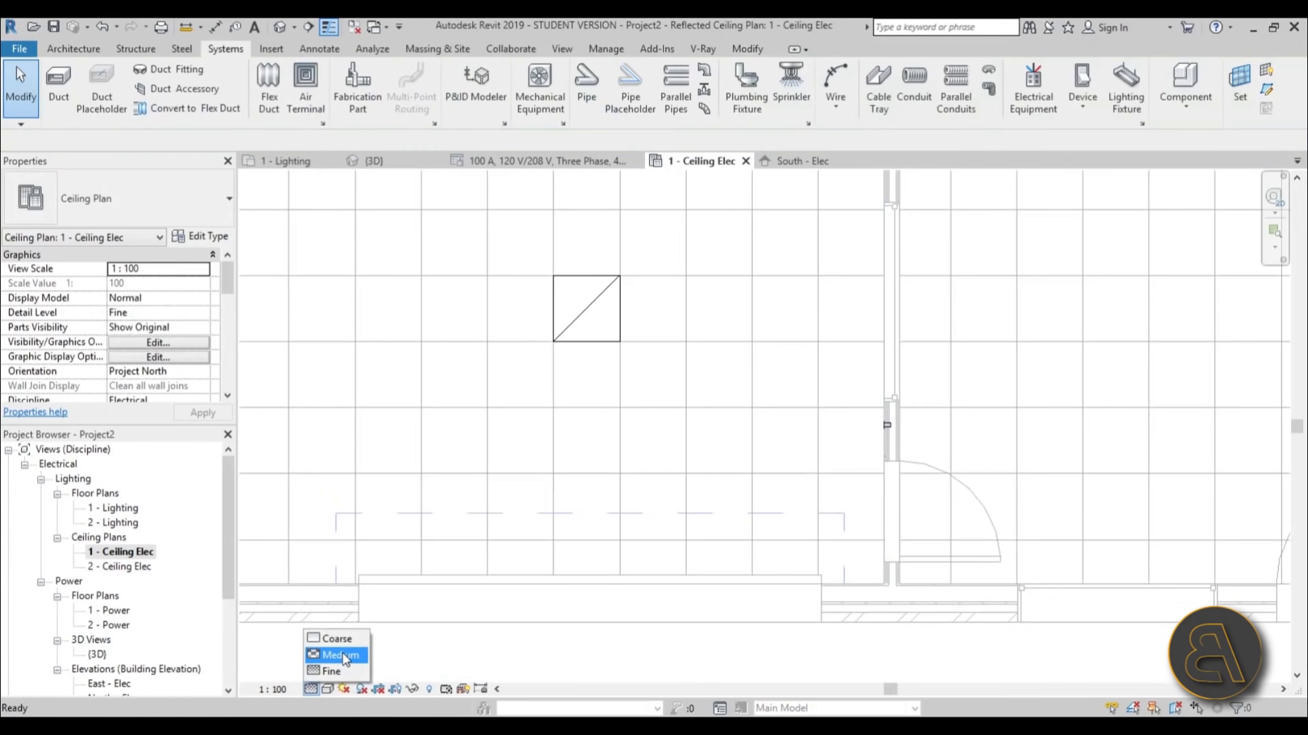
pyautogui.click(340, 655)
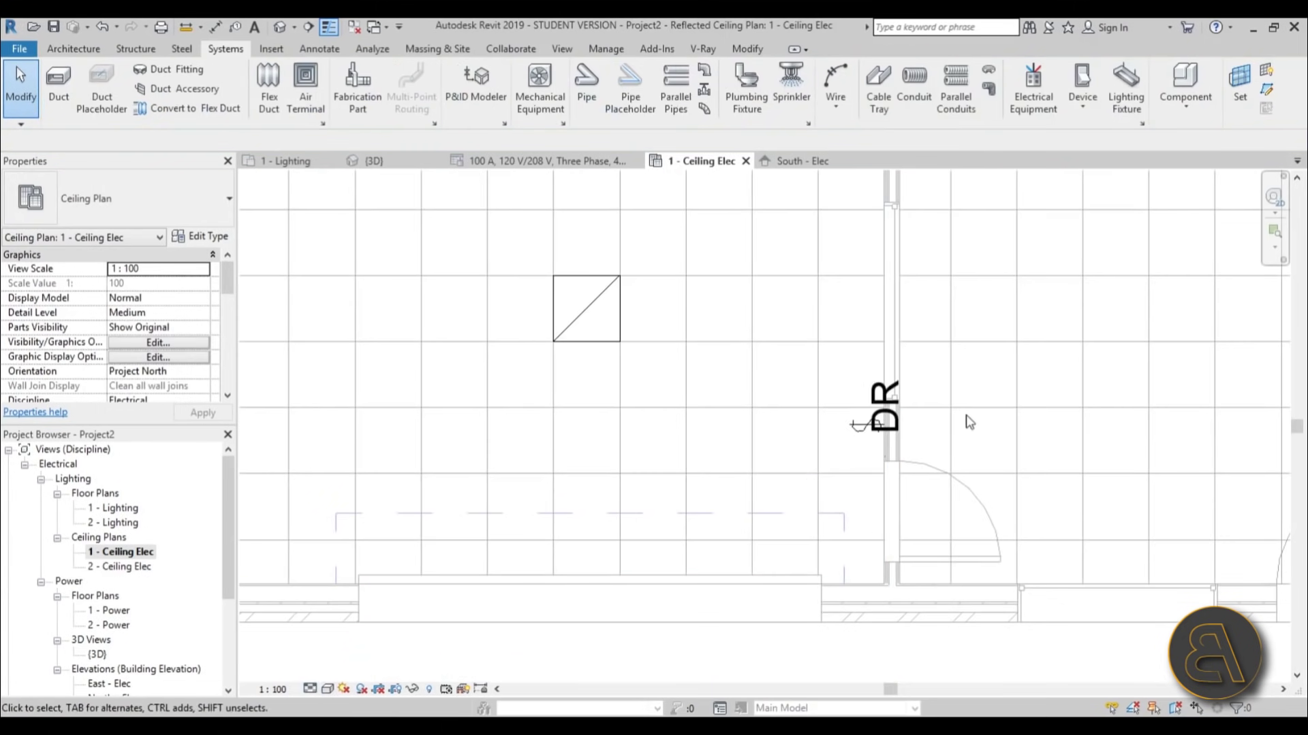
# - Create a power circuit from the upper fixture in the work space's western column and check the available panels
pyautogui.scroll(-2, 889, 421)
pyautogui.scroll(-4, 889, 421)
pyautogui.moveTo(895, 430); pyautogui.dragTo(726, 484, button='middle')
pyautogui.scroll(2, 731, 410)
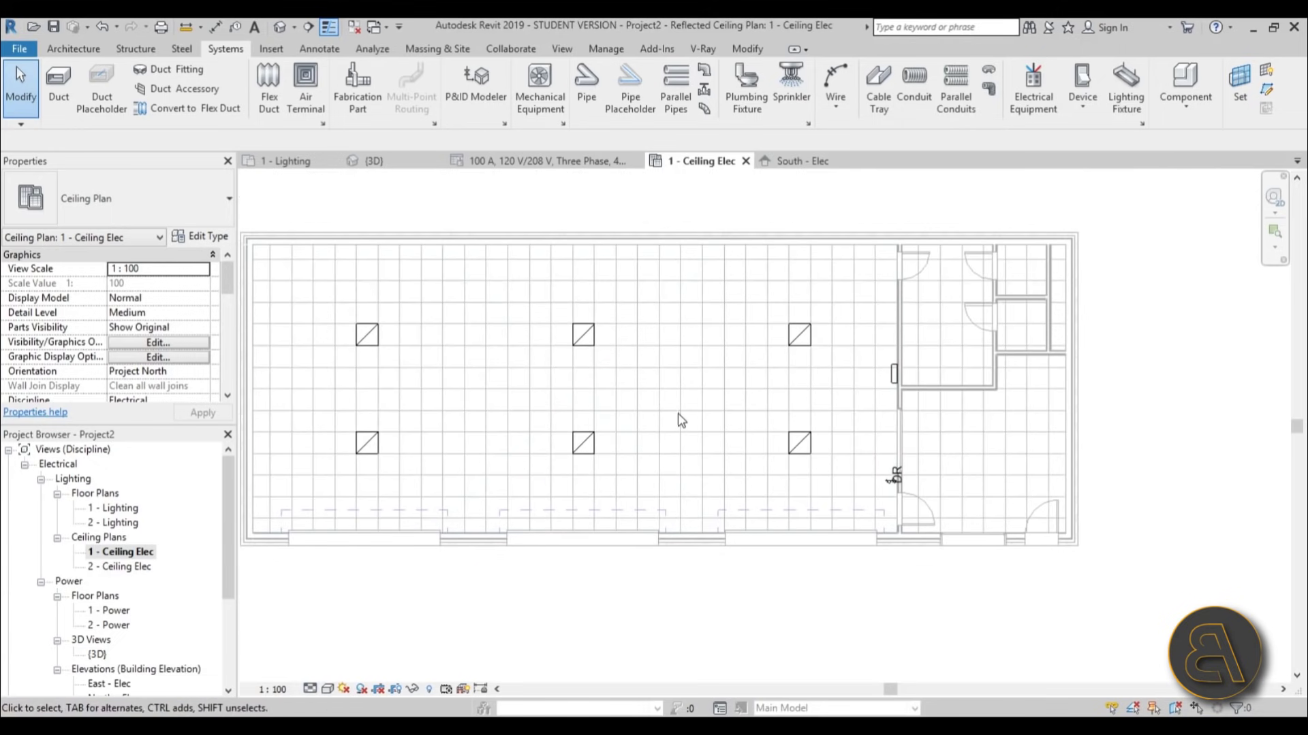
pyautogui.moveTo(680, 420); pyautogui.dragTo(727, 406, button='middle')
pyautogui.scroll(1, 718, 400)
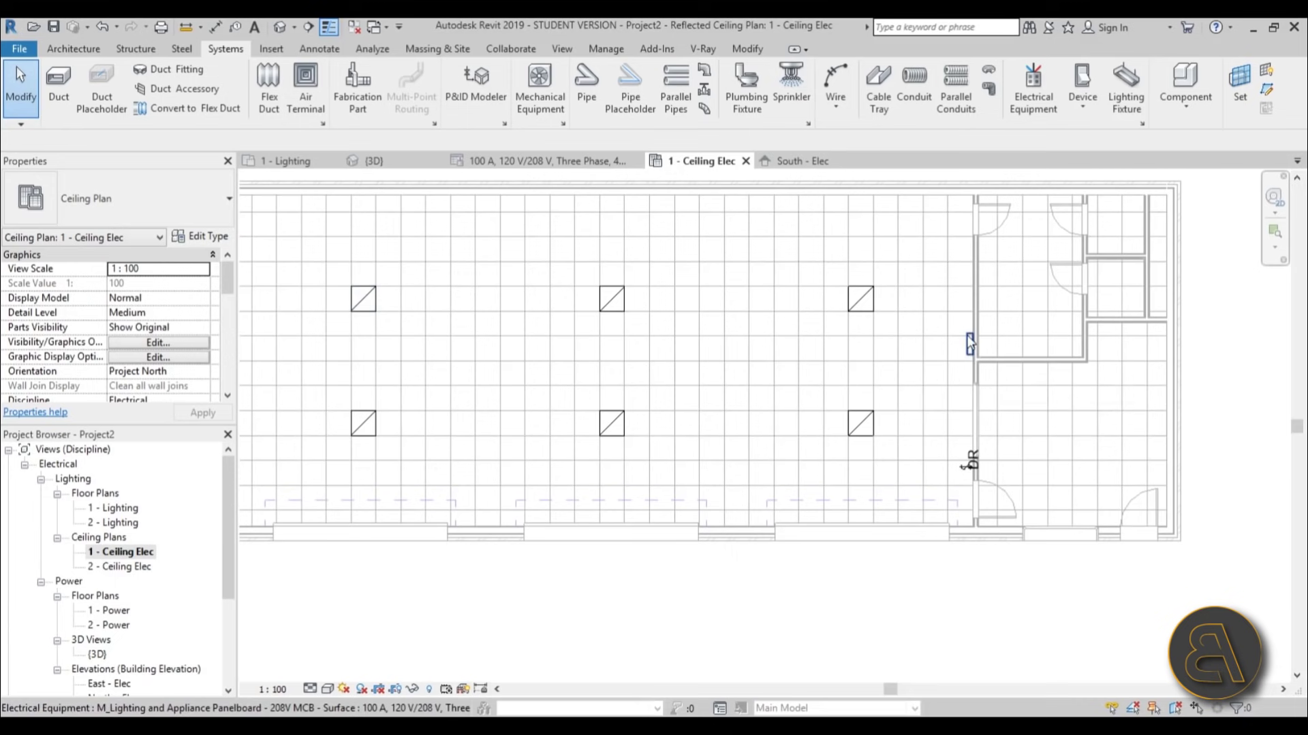
pyautogui.click(370, 317)
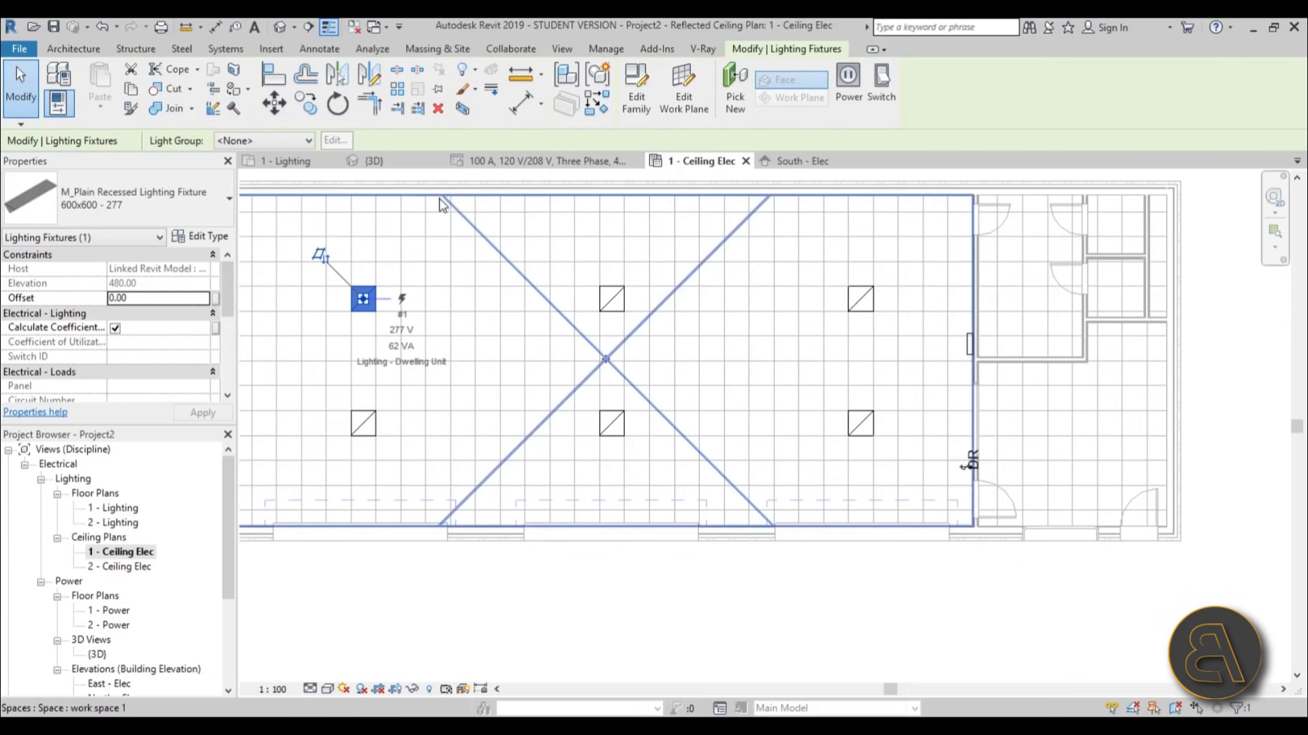
pyautogui.click(853, 102)
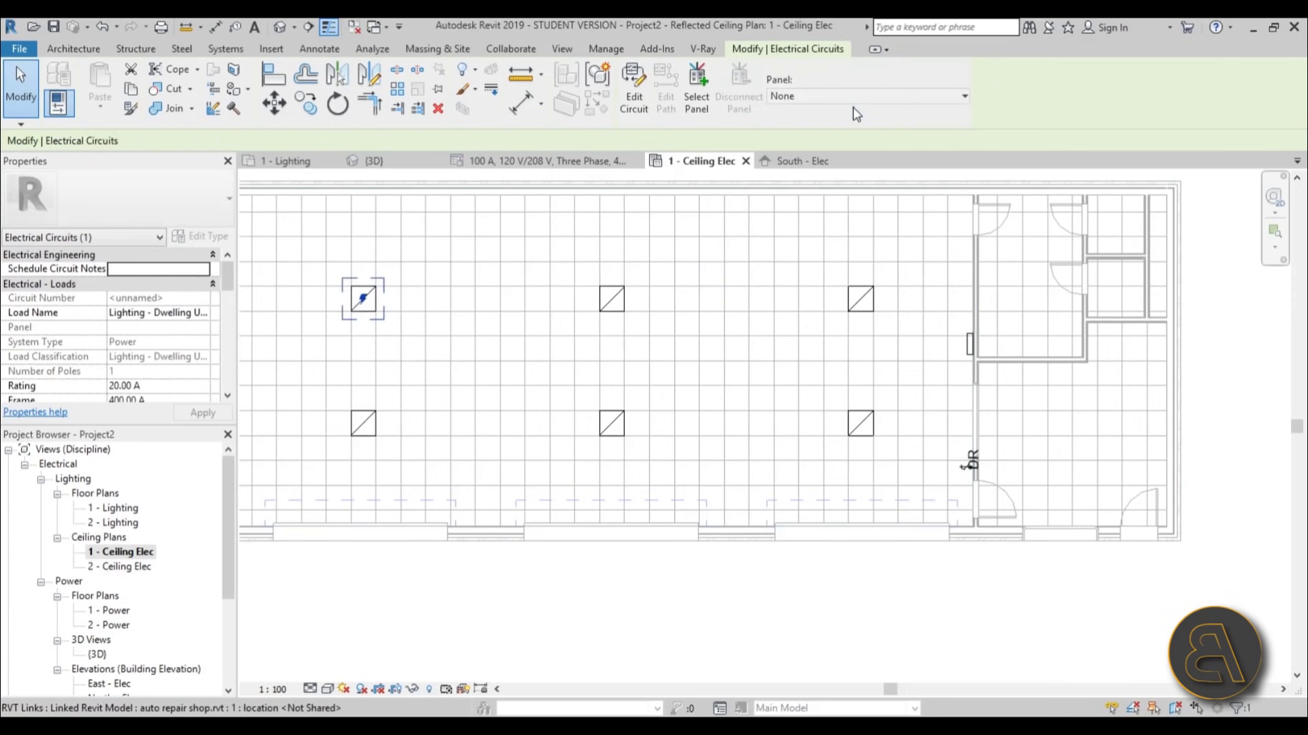
pyautogui.click(794, 100)
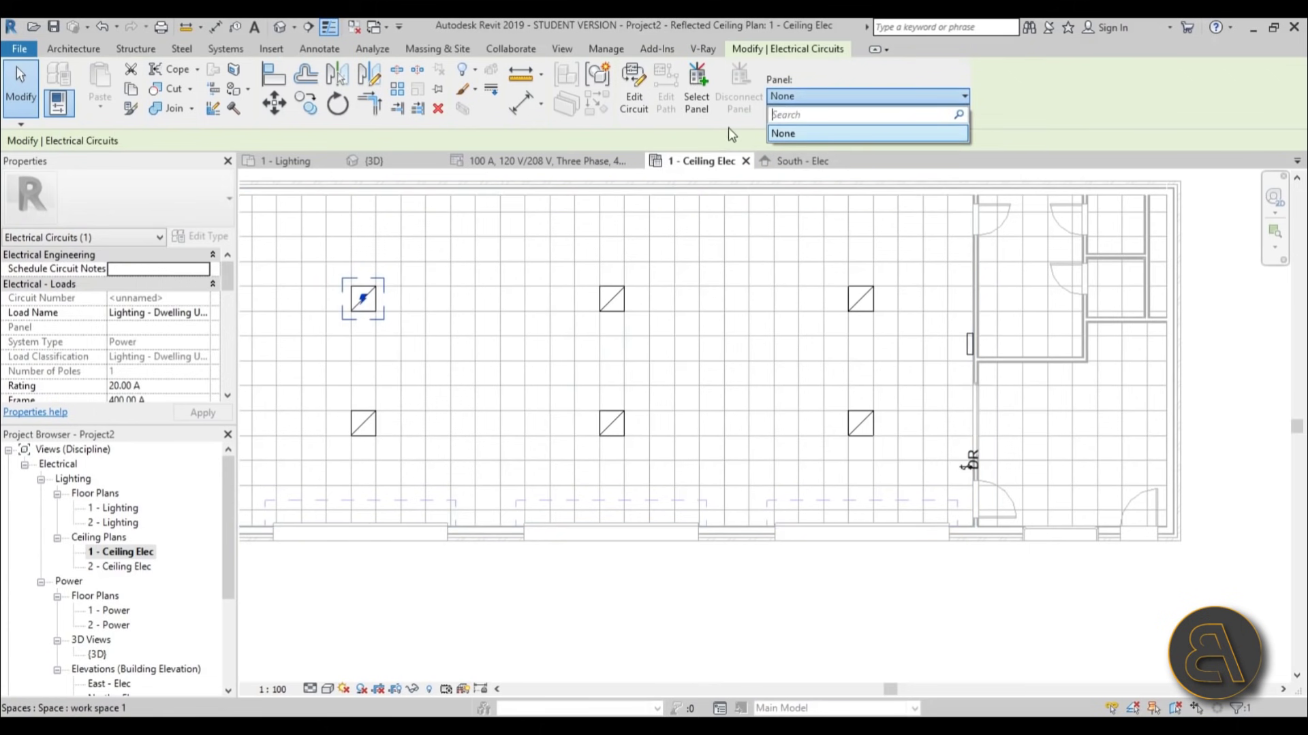
# - Try to assign the wall-mounted panelboard to the fixture's circuit, check the fixture's type, and leave circuit editing
pyautogui.click(649, 107)
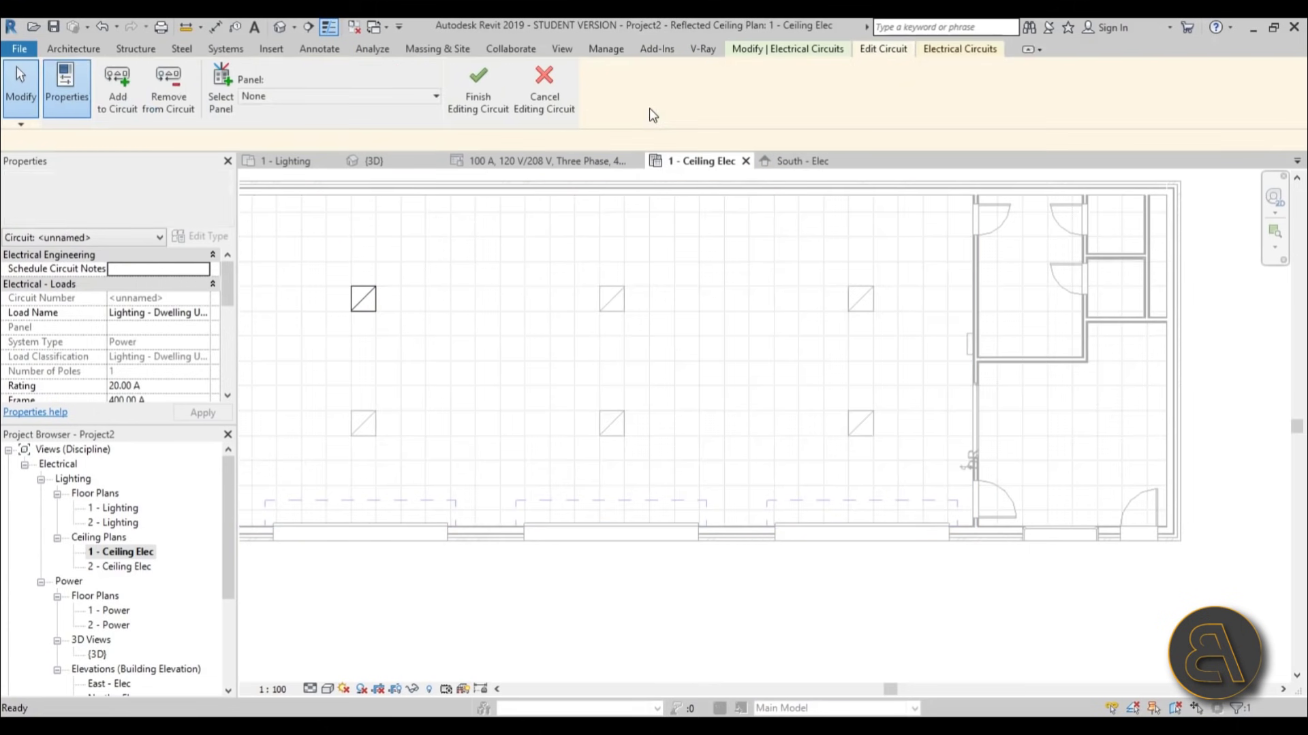
pyautogui.click(218, 109)
pyautogui.click(960, 350)
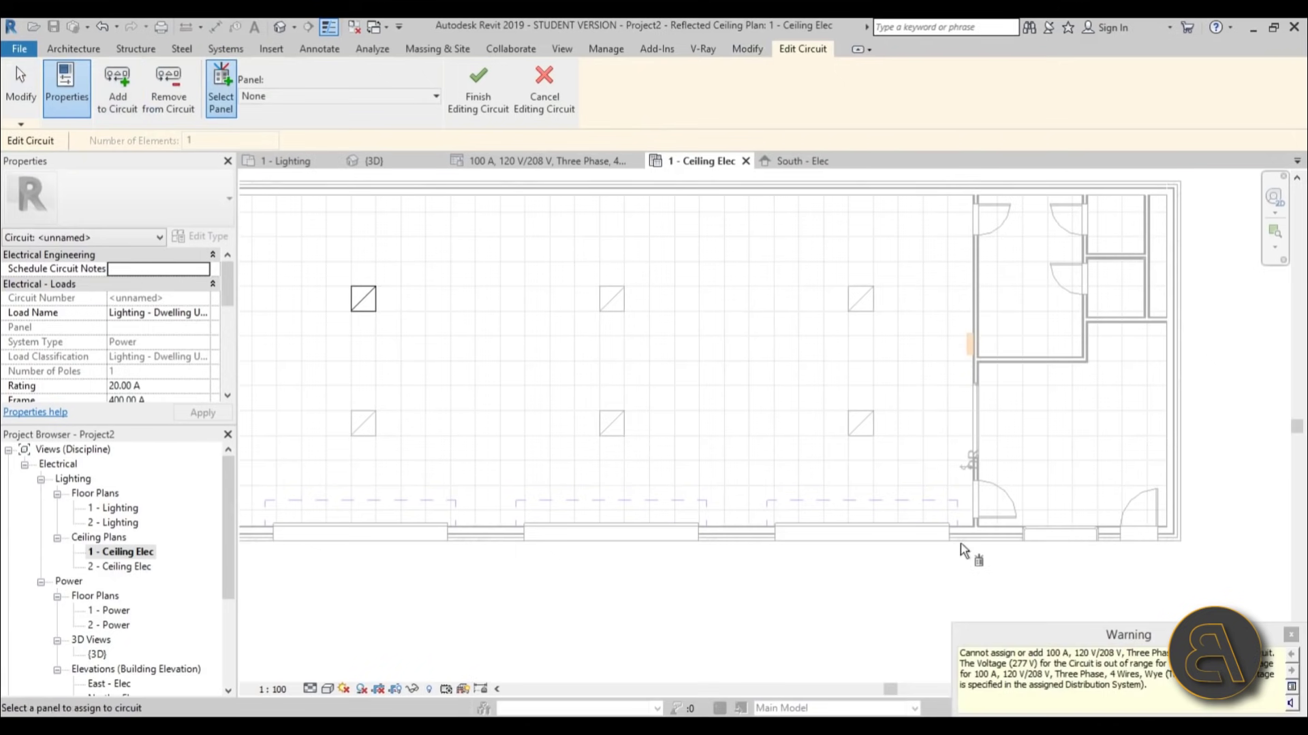
pyautogui.moveTo(1098, 637); pyautogui.dragTo(653, 338)
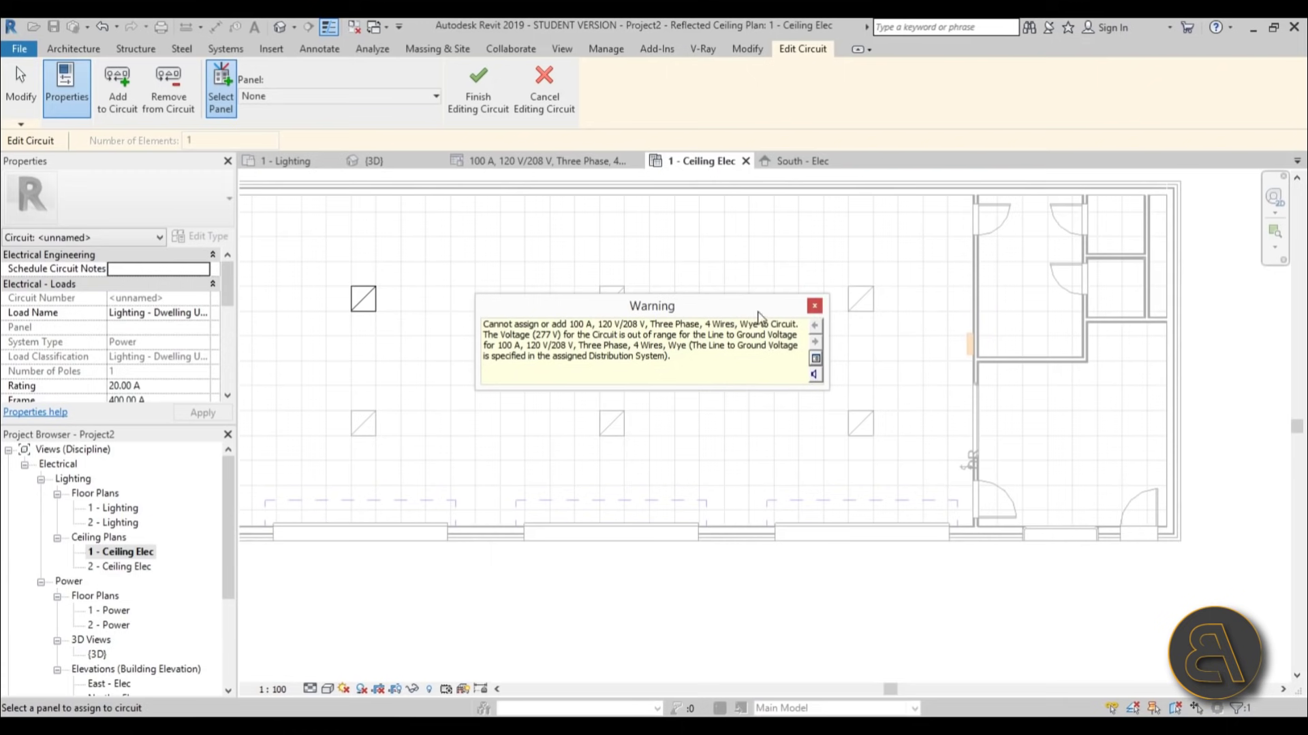
pyautogui.click(814, 305)
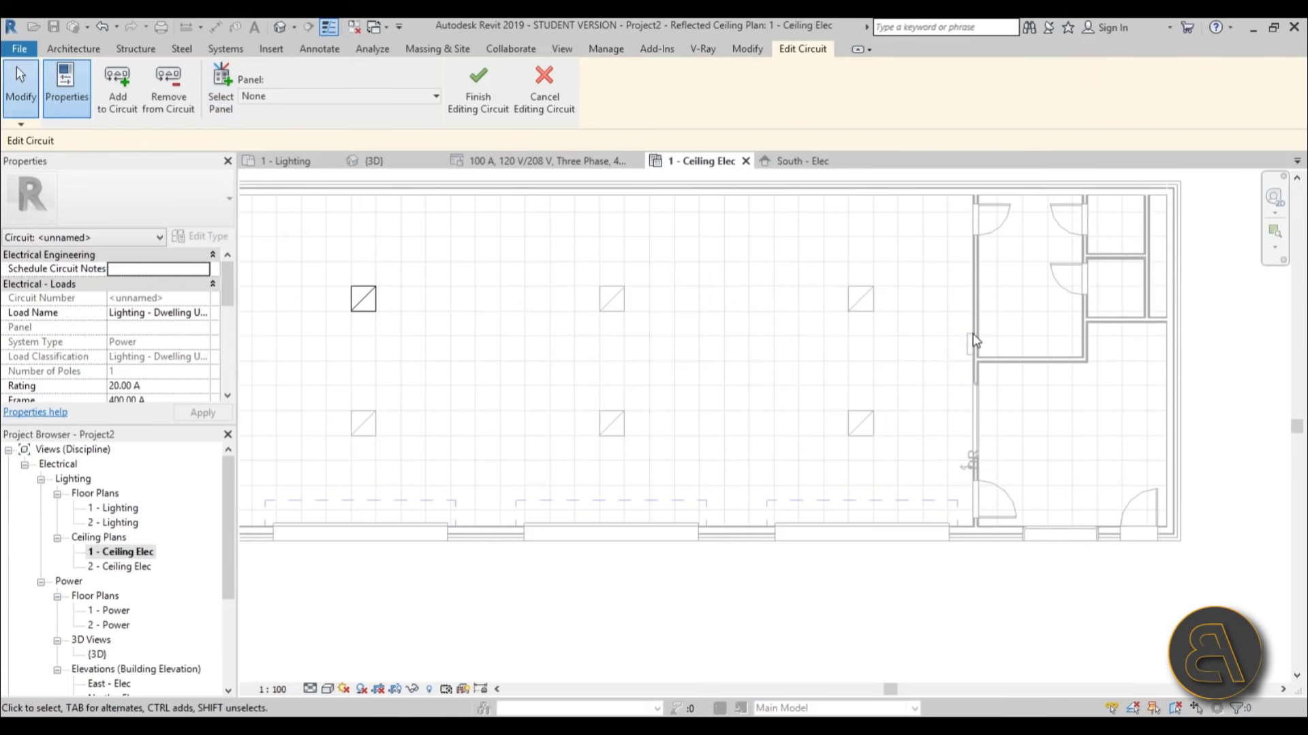
pyautogui.click(363, 299)
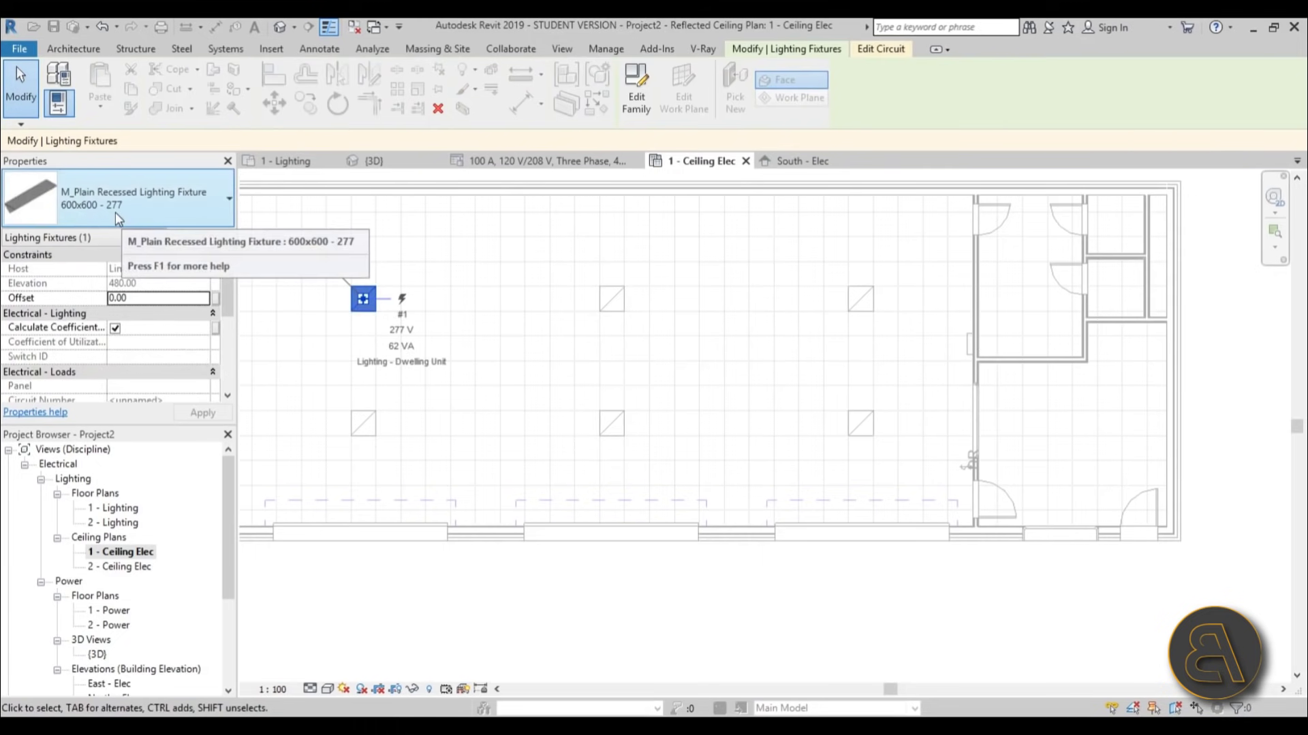
pyautogui.click(542, 310)
pyautogui.click(550, 104)
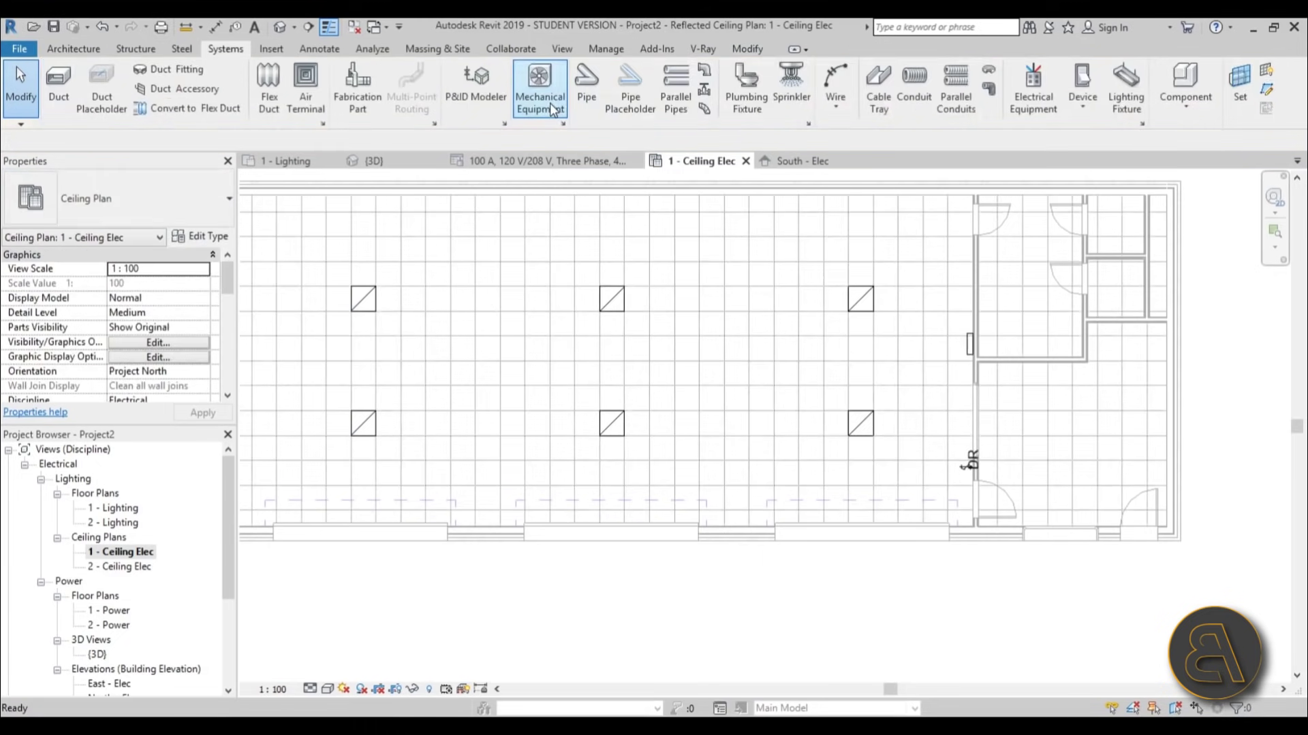
# - Undo the western fixture's power circuit and the ceiling plan's detail level change
pyautogui.click(374, 308)
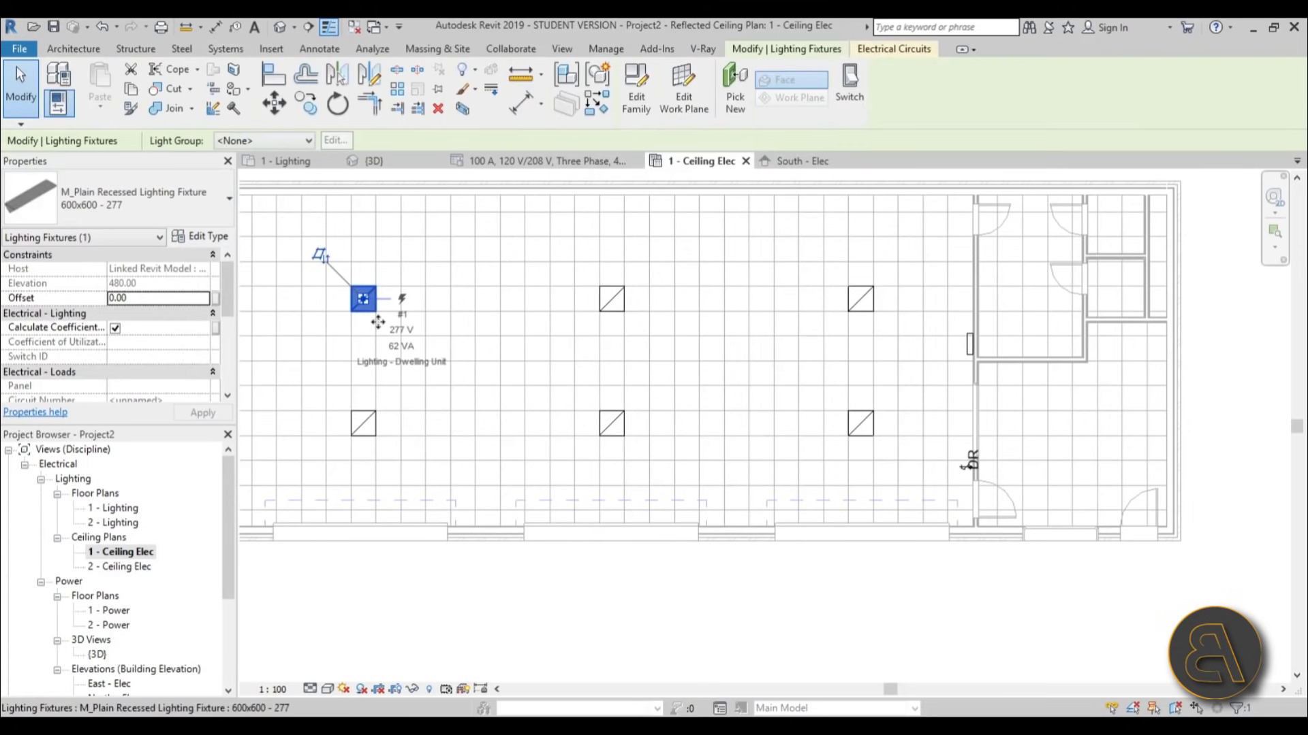
pyautogui.keyDown('ctrl'); pyautogui.click(363, 423); pyautogui.keyUp('ctrl')
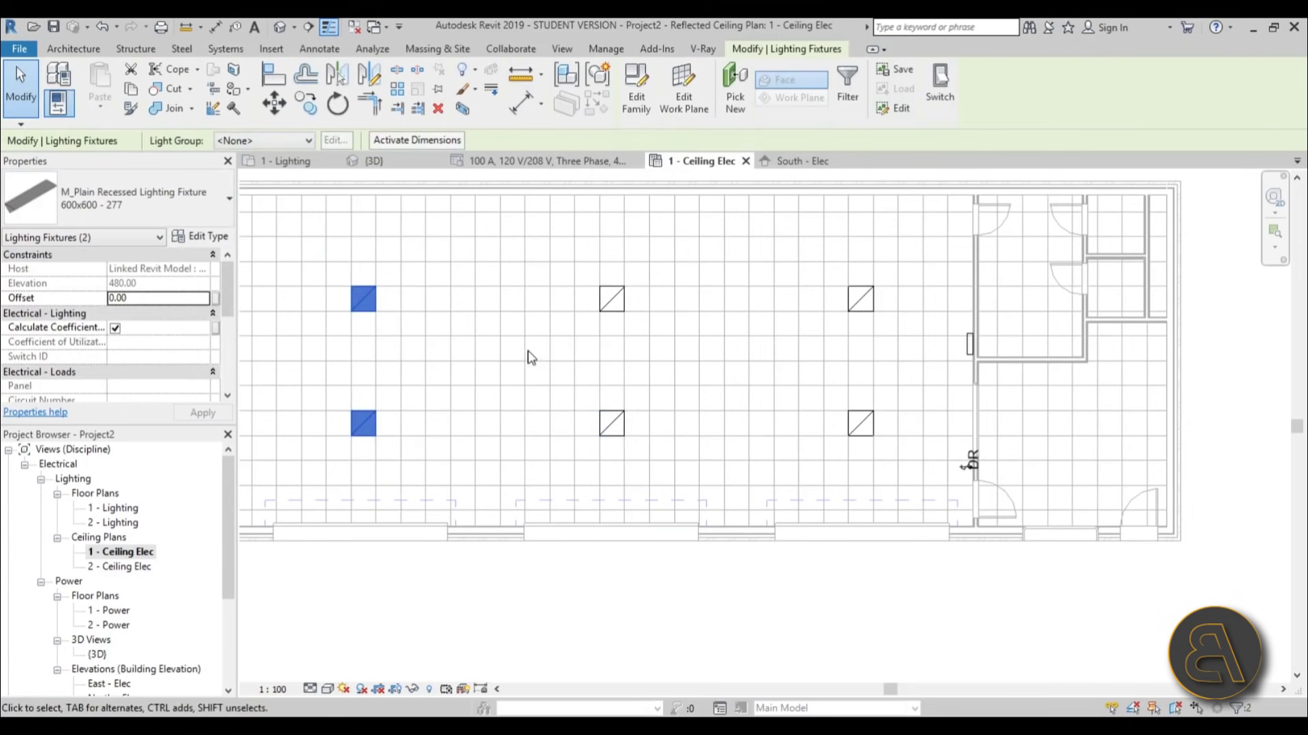
pyautogui.click(488, 351)
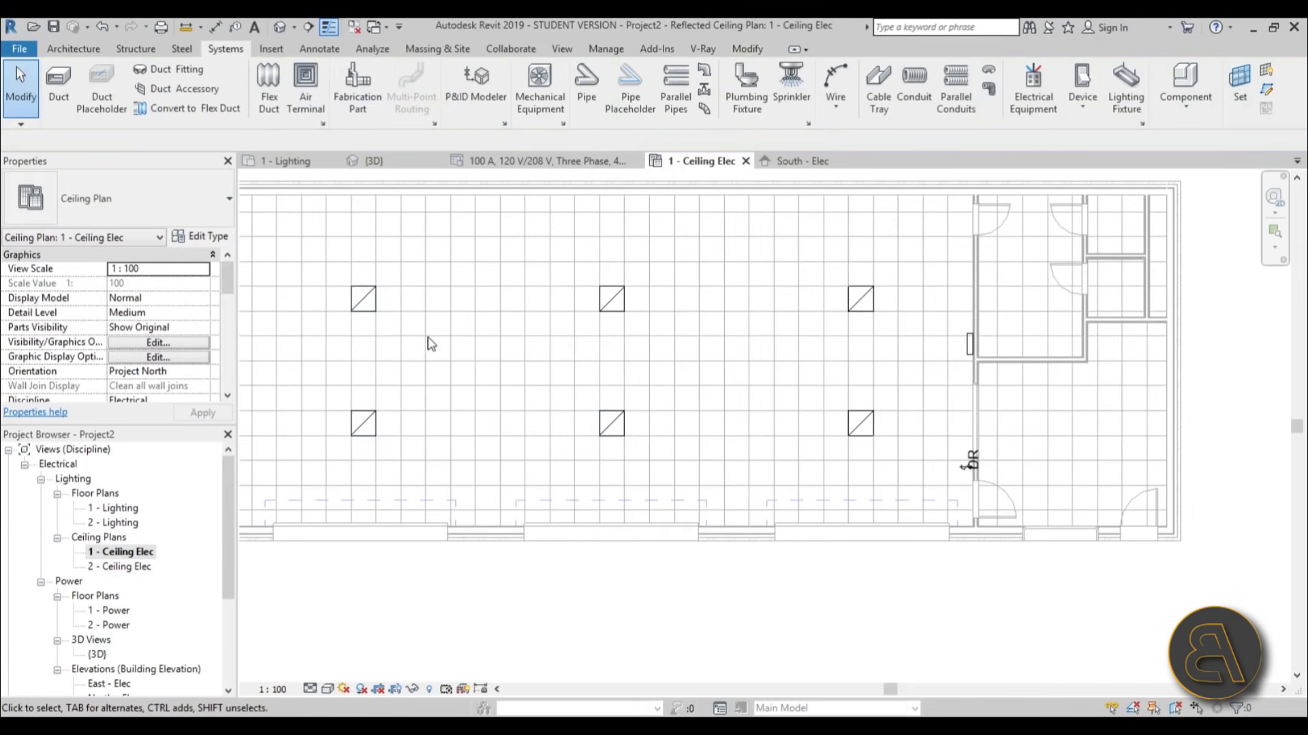
pyautogui.click(104, 30)
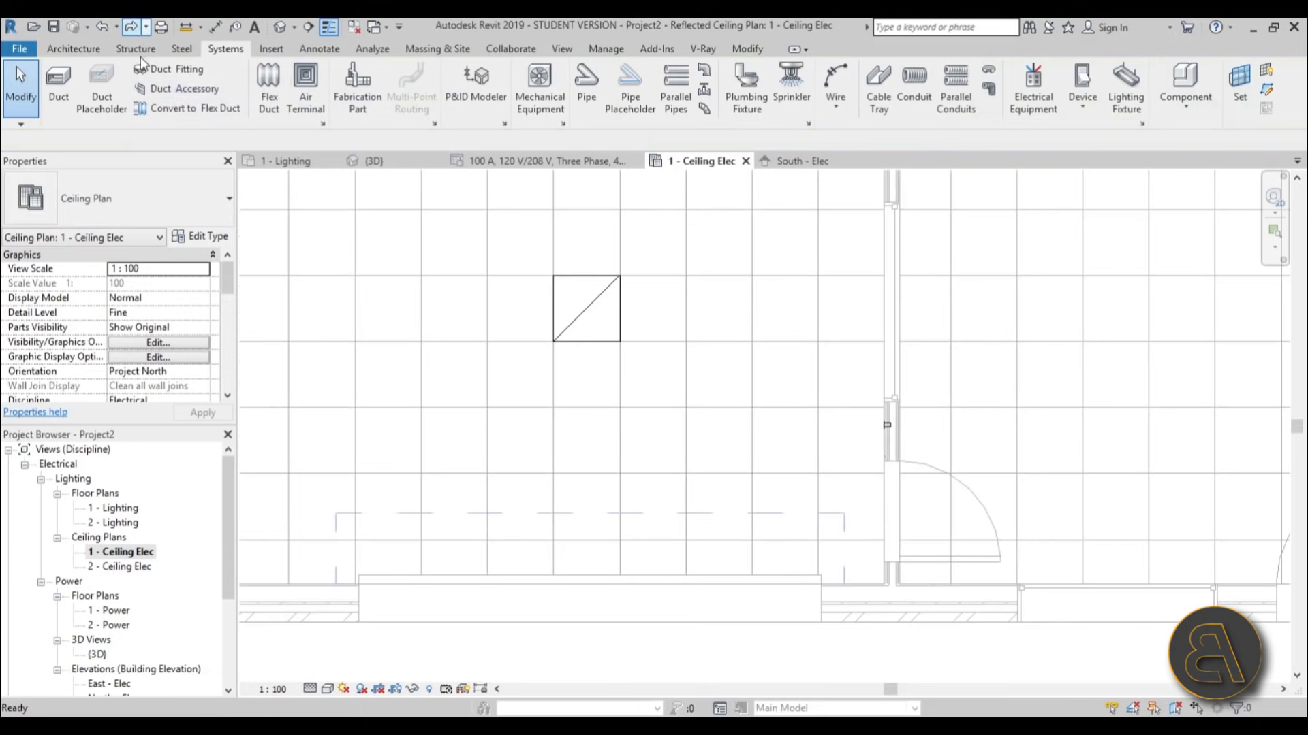
# - Change all six recessed ceiling fixtures in the work space to type 600x600 - 120
pyautogui.scroll(-1, 651, 439)
pyautogui.scroll(-3, 650, 439)
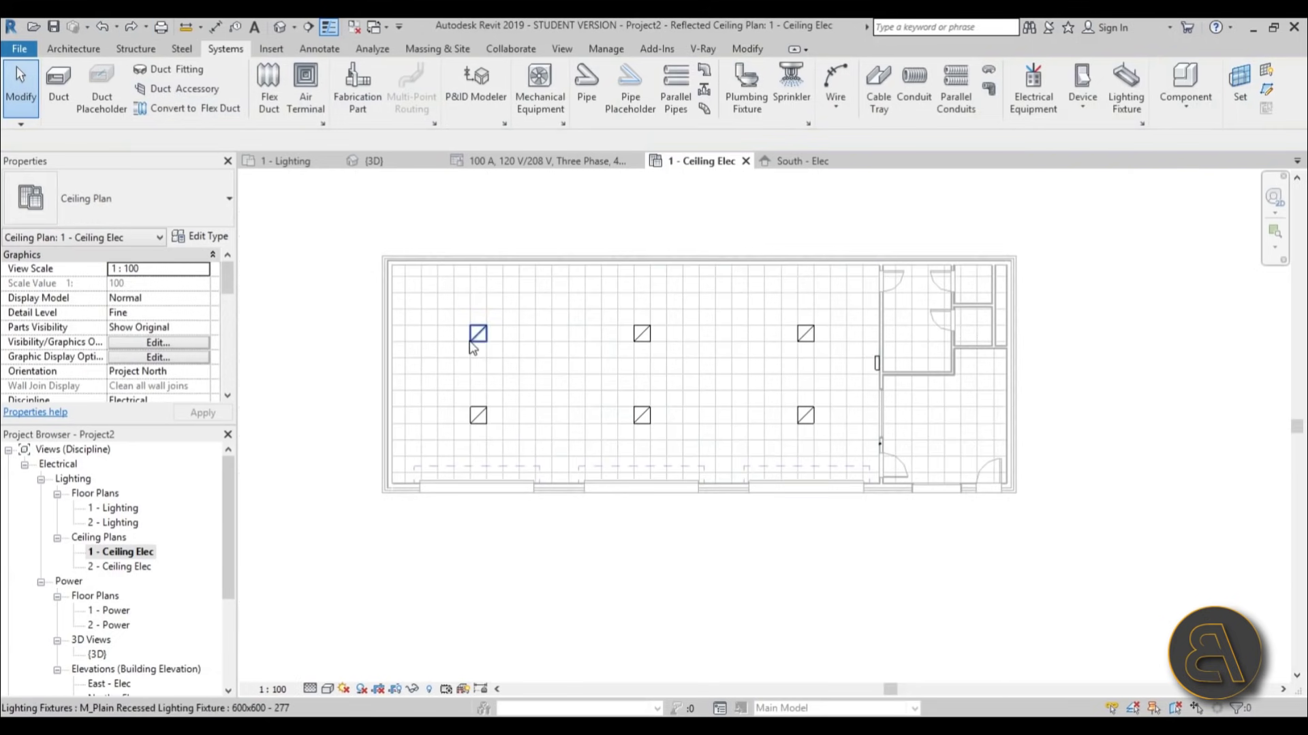
pyautogui.click(478, 333)
pyautogui.keyDown('ctrl'); pyautogui.click(478, 415); pyautogui.keyUp('ctrl')
pyautogui.keyDown('ctrl'); pyautogui.click(642, 415); pyautogui.keyUp('ctrl')
pyautogui.keyDown('ctrl'); pyautogui.click(642, 333); pyautogui.keyUp('ctrl')
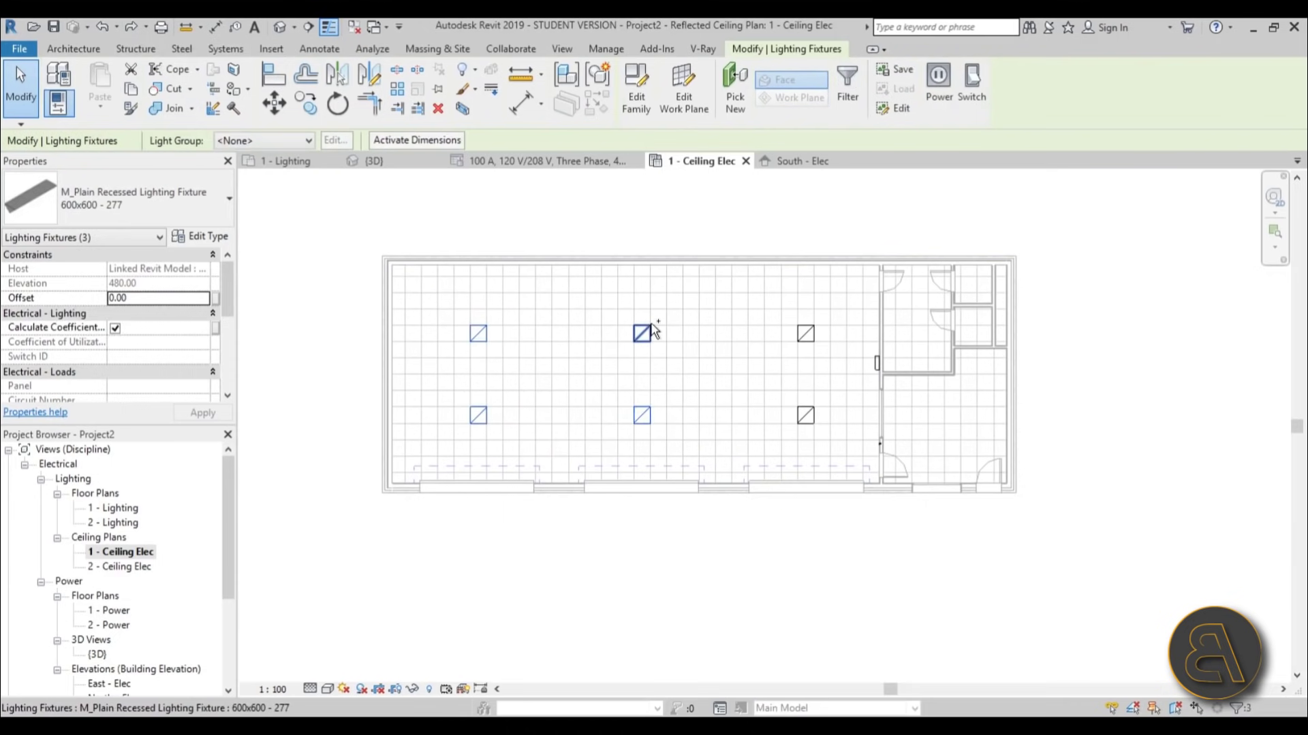
pyautogui.keyDown('ctrl'); pyautogui.click(805, 333); pyautogui.keyUp('ctrl')
pyautogui.keyDown('ctrl'); pyautogui.click(804, 414); pyautogui.keyUp('ctrl')
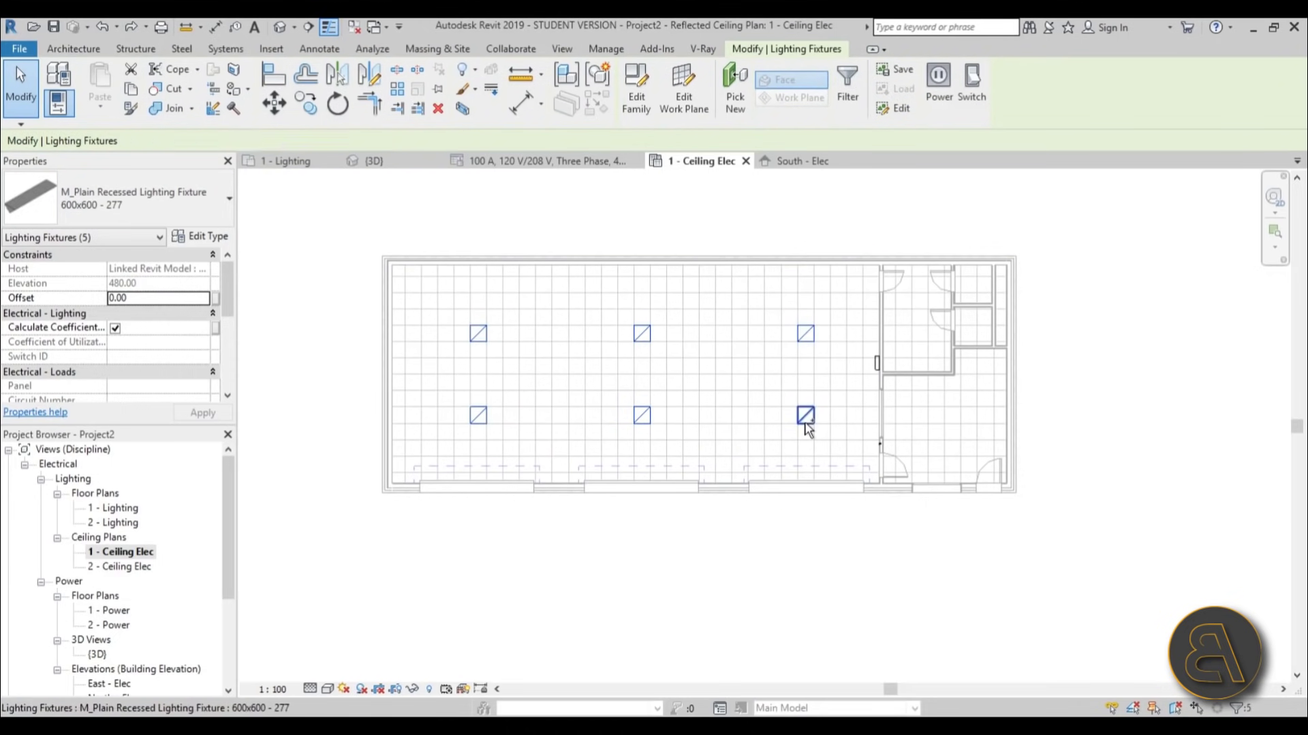
pyautogui.click(171, 210)
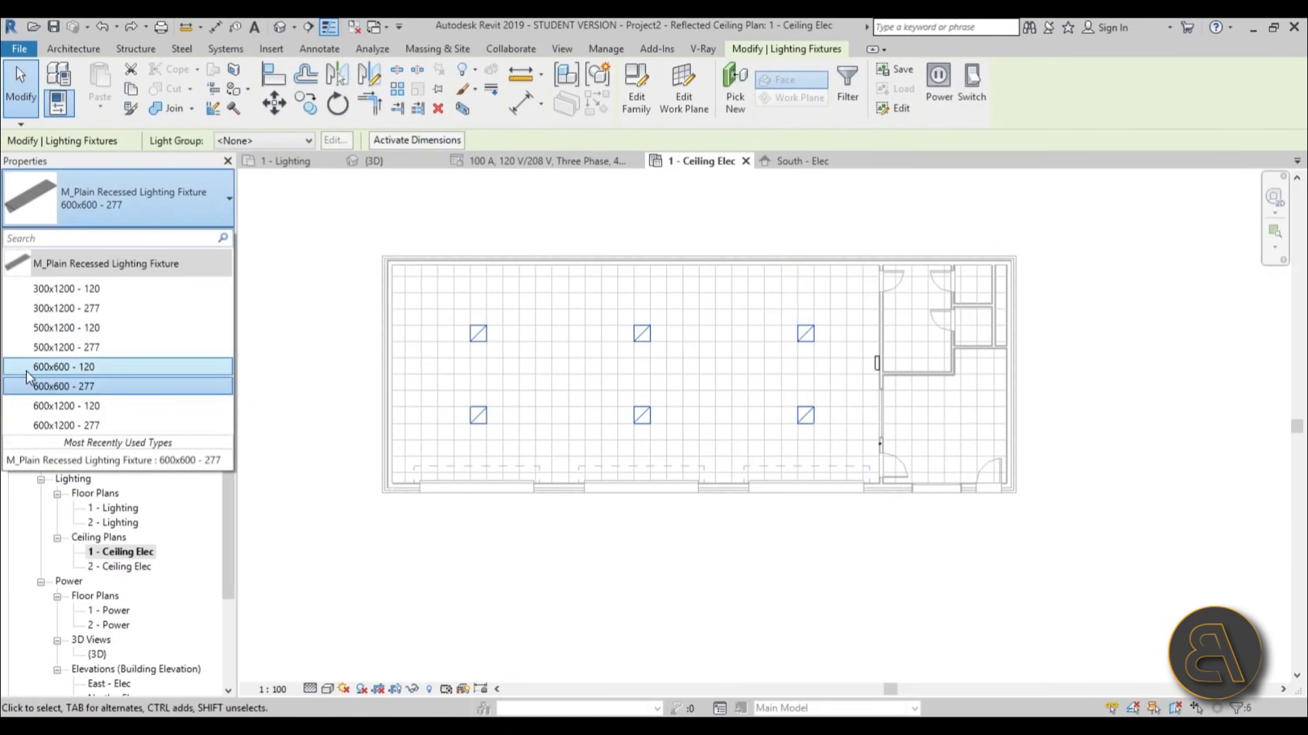
pyautogui.moveTo(49, 370)
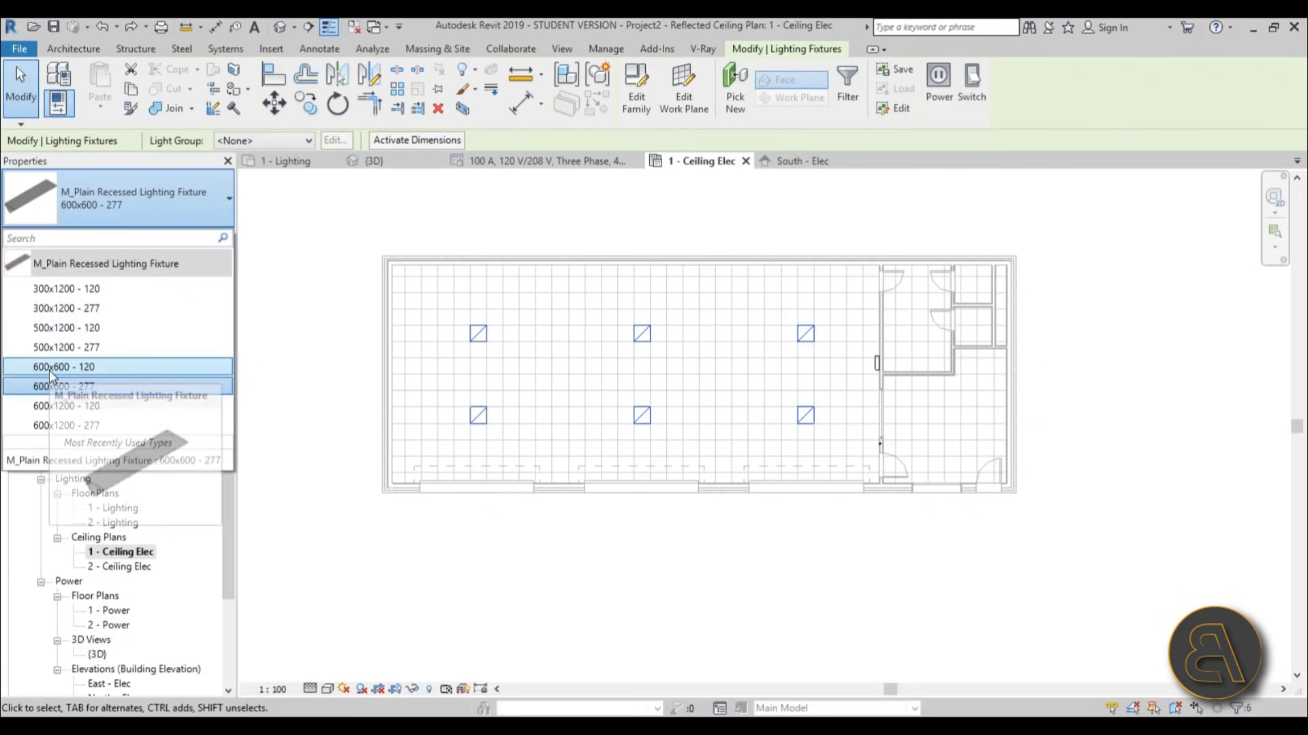
pyautogui.click(96, 370)
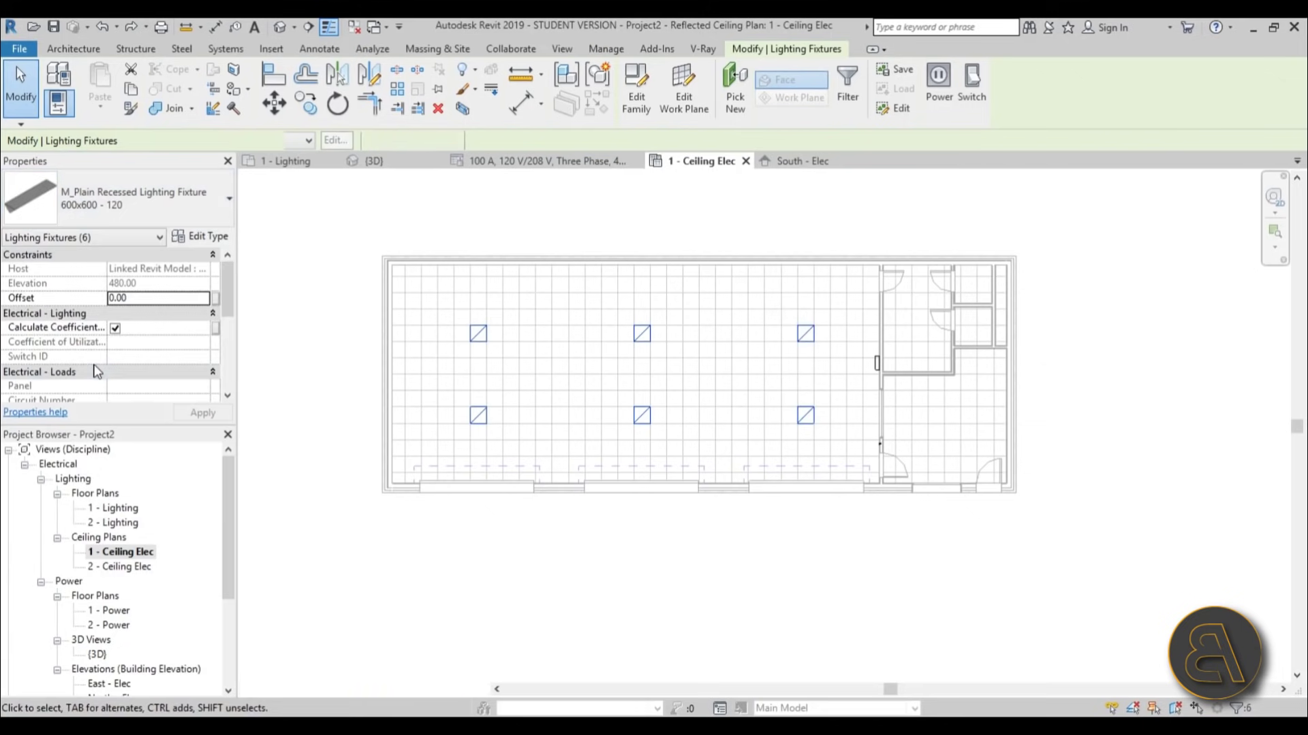
pyautogui.click(426, 362)
# - Create a power circuit from the upper western fixture and assign it to the 100 A, 120 V/208 V panelboard
pyautogui.click(478, 333)
pyautogui.scroll(2, 679, 390)
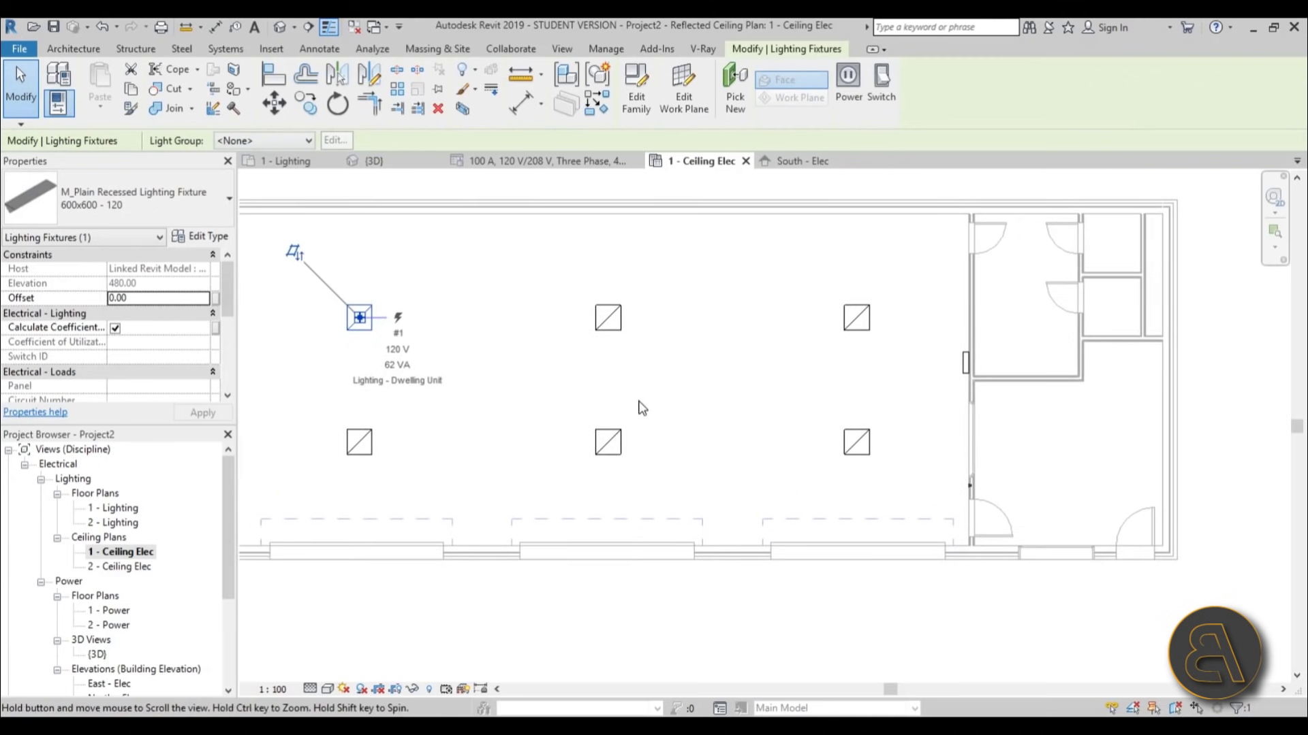
pyautogui.click(854, 100)
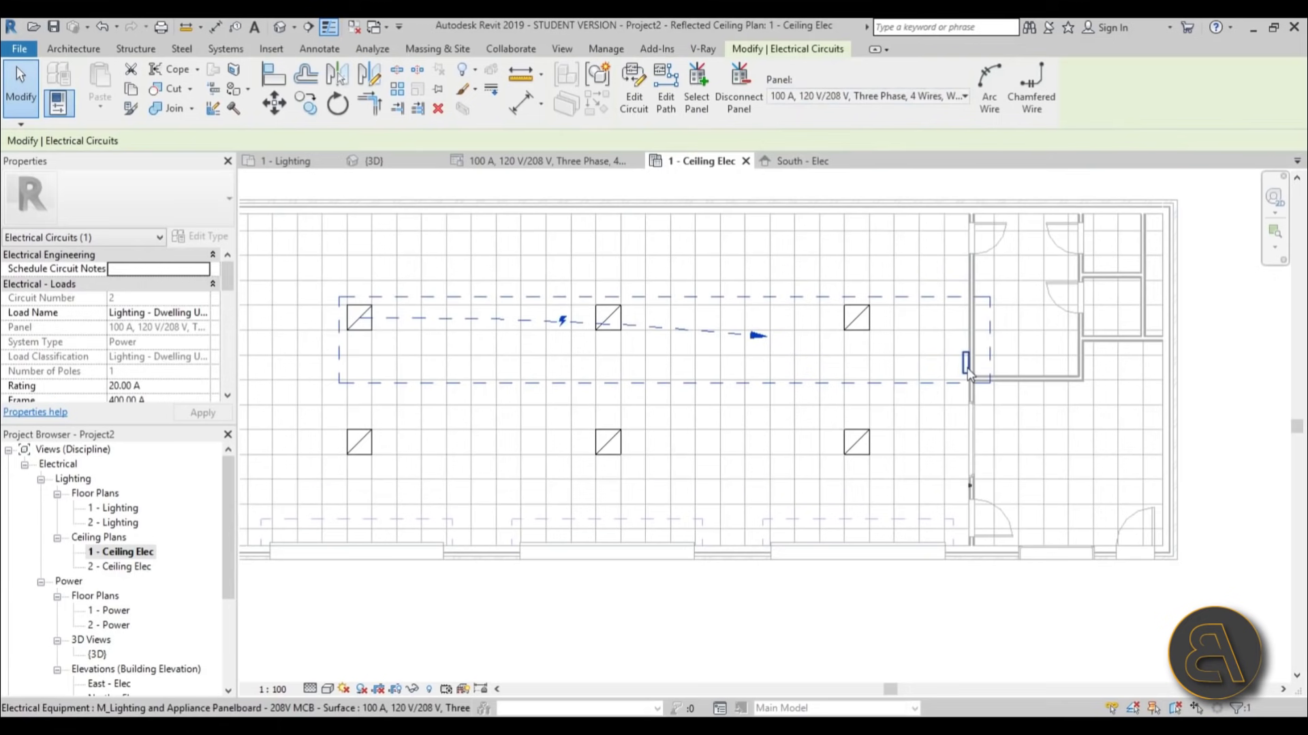
# - Edit the lighting circuit and add the other five work space fixtures to it
pyautogui.click(632, 109)
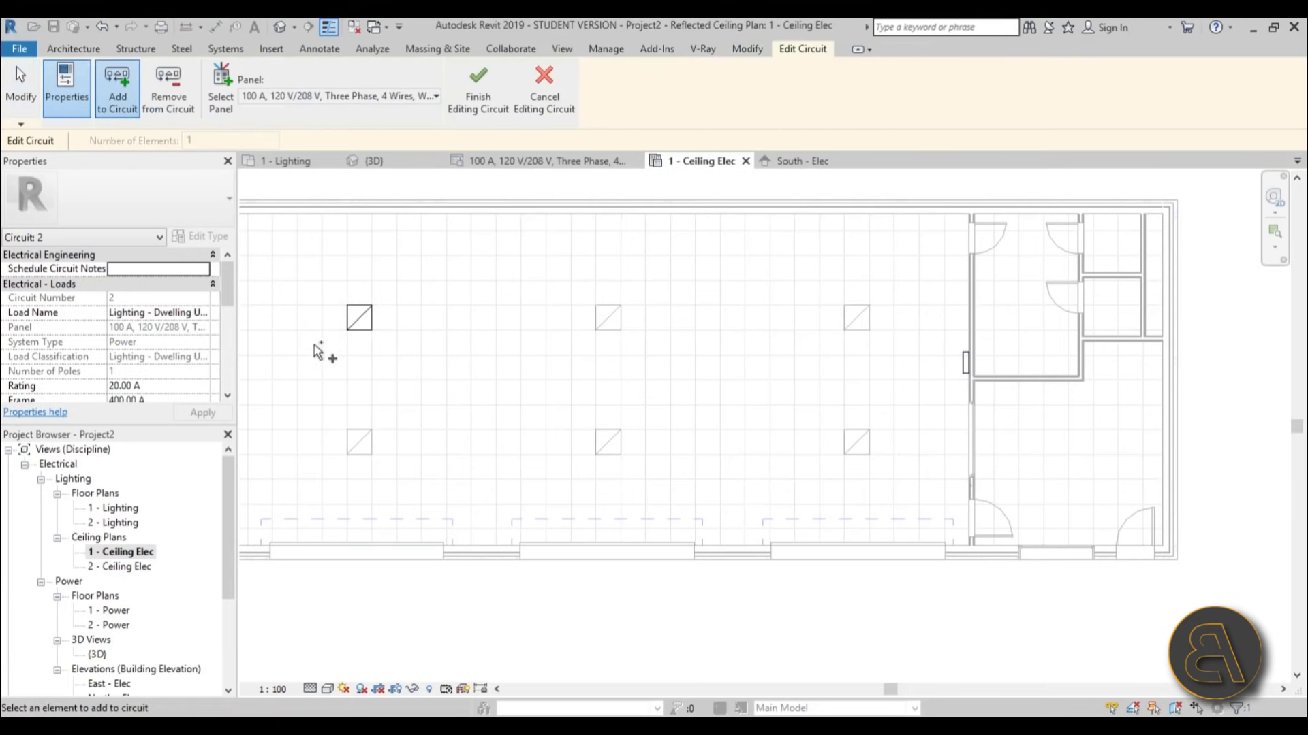
pyautogui.click(358, 444)
pyautogui.click(601, 446)
pyautogui.click(618, 333)
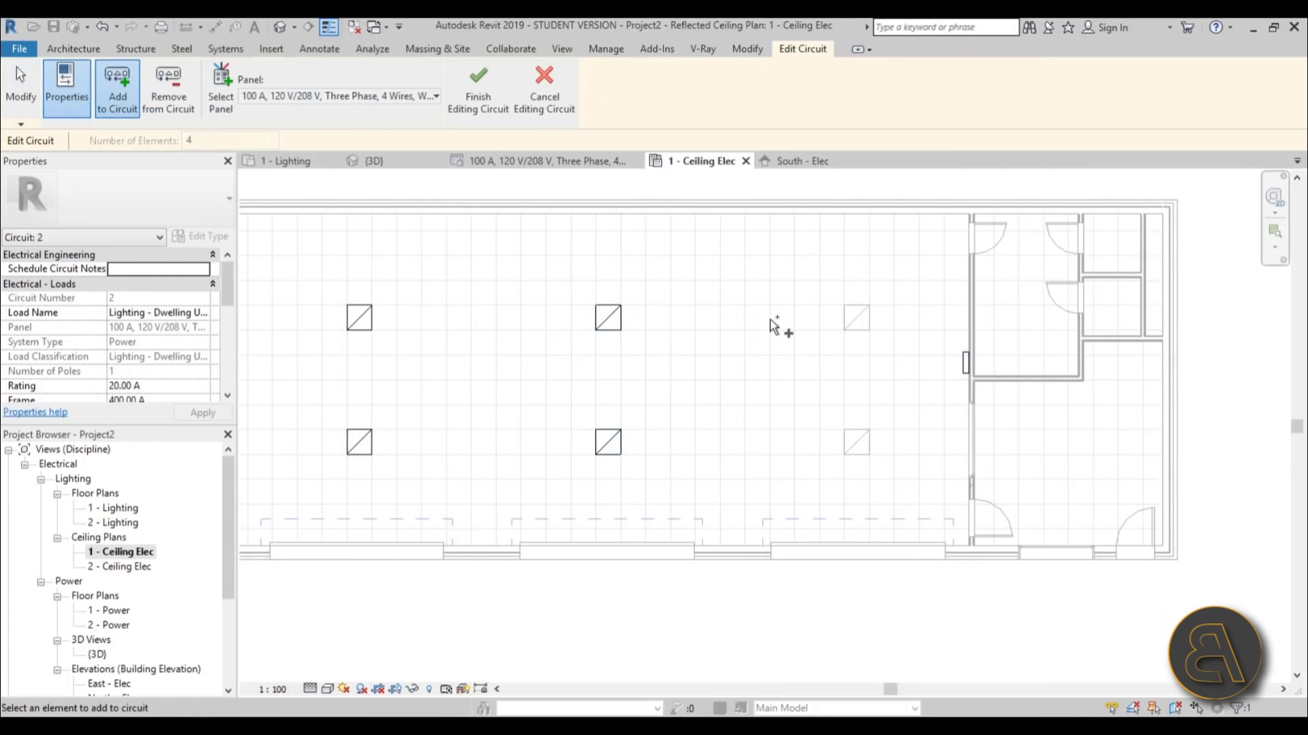
pyautogui.click(860, 320)
pyautogui.click(855, 444)
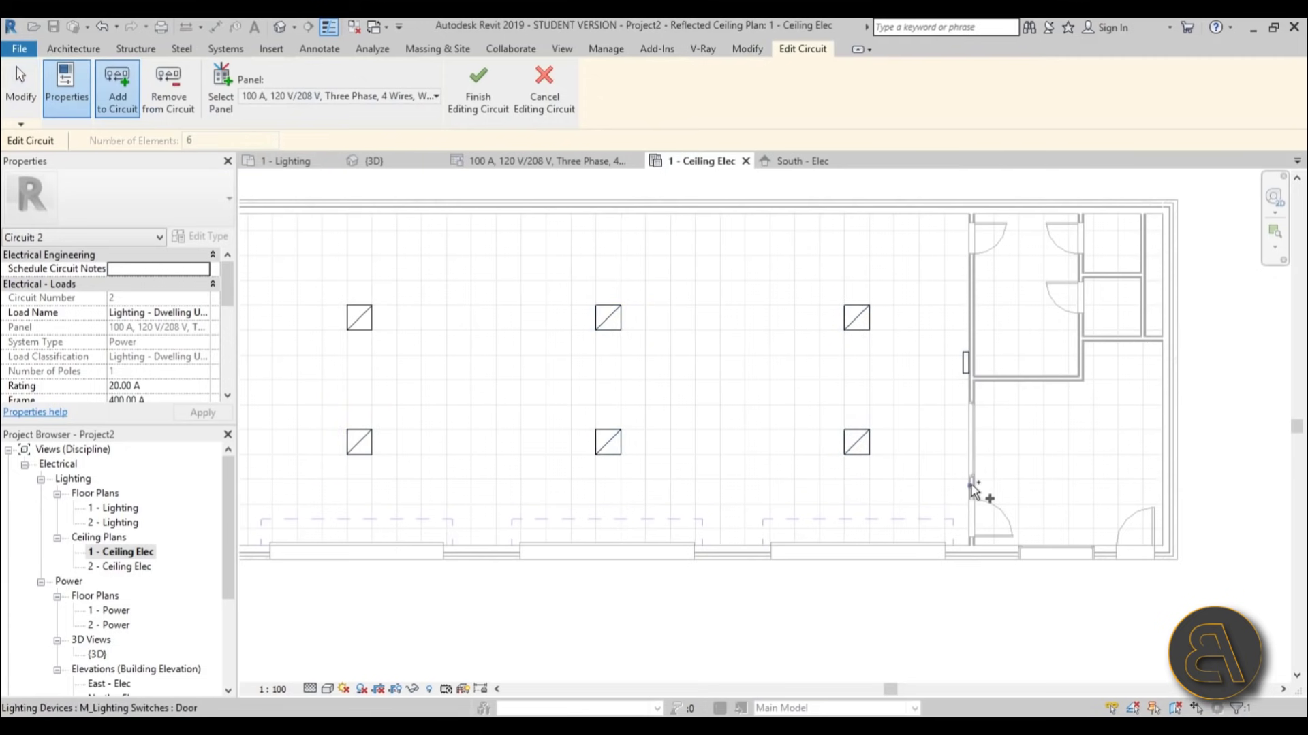
# - Add the door lighting switch on the wall between work space and office to the circuit, and finish editing it
pyautogui.click(310, 690)
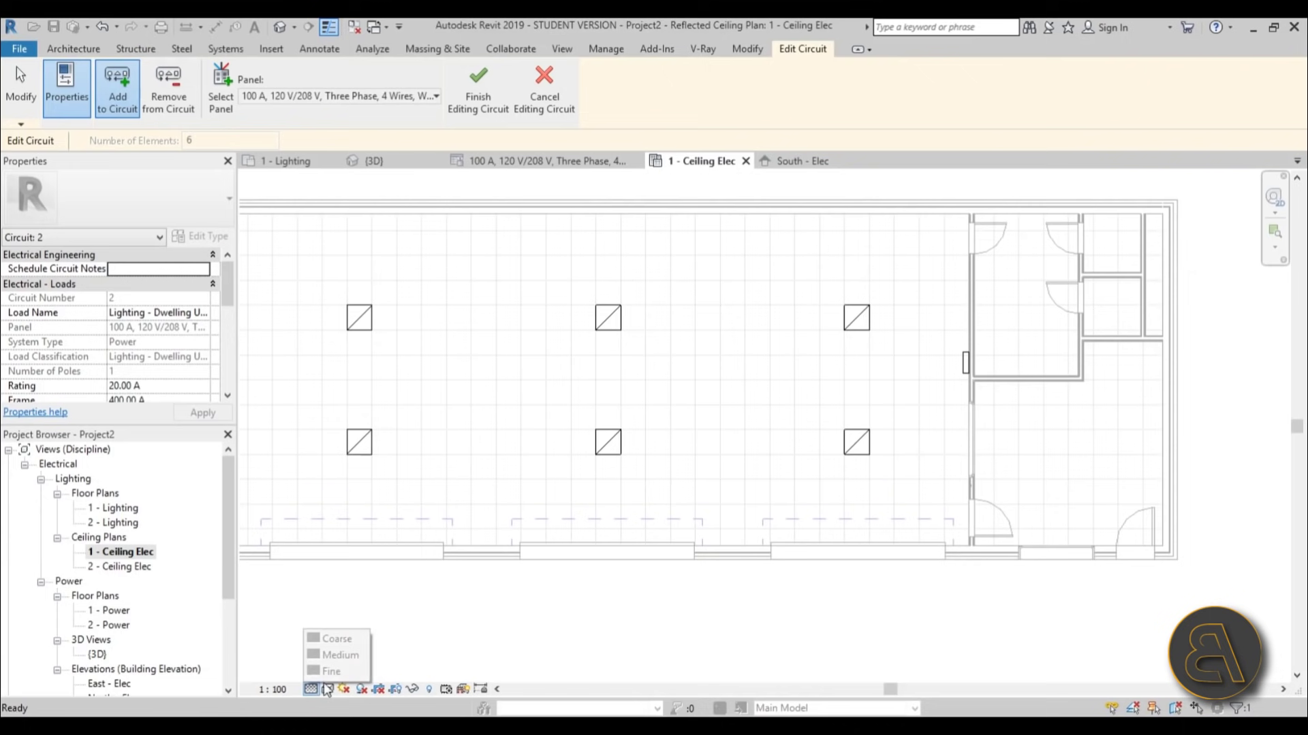
pyautogui.click(346, 655)
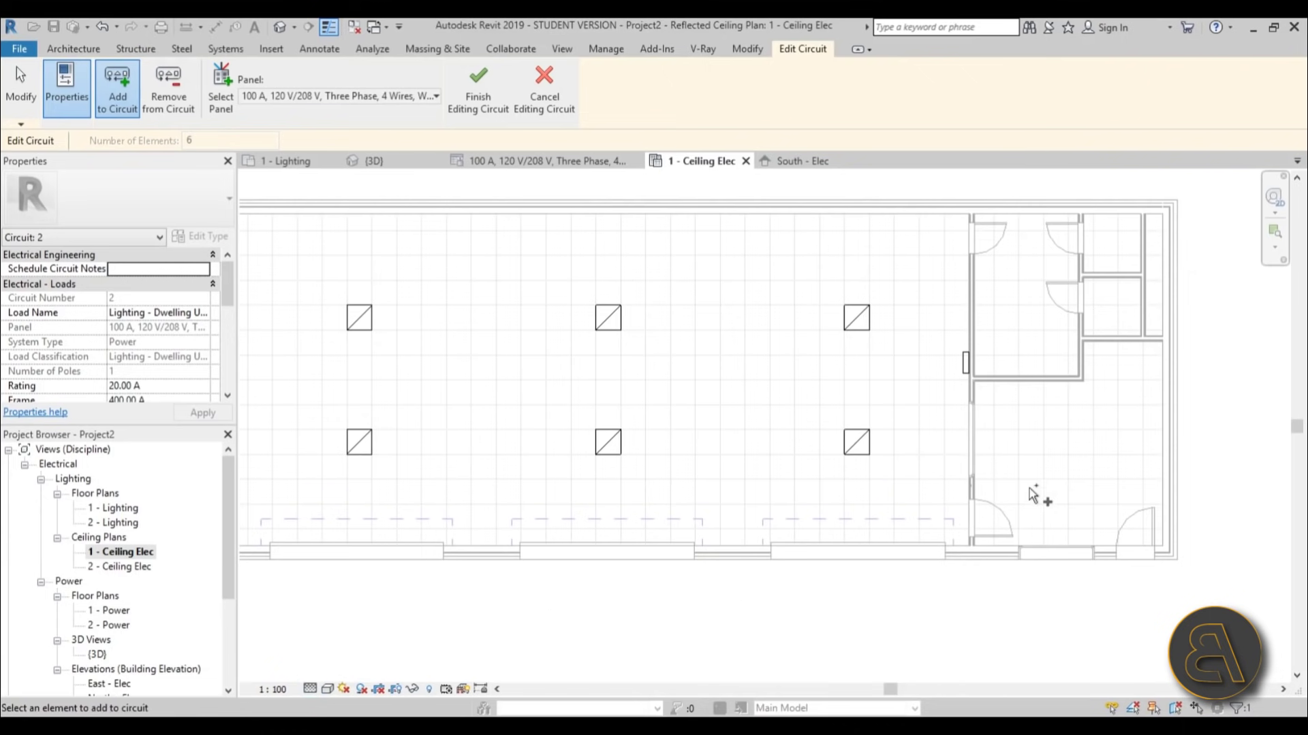
pyautogui.click(969, 486)
pyautogui.scroll(5, 978, 482)
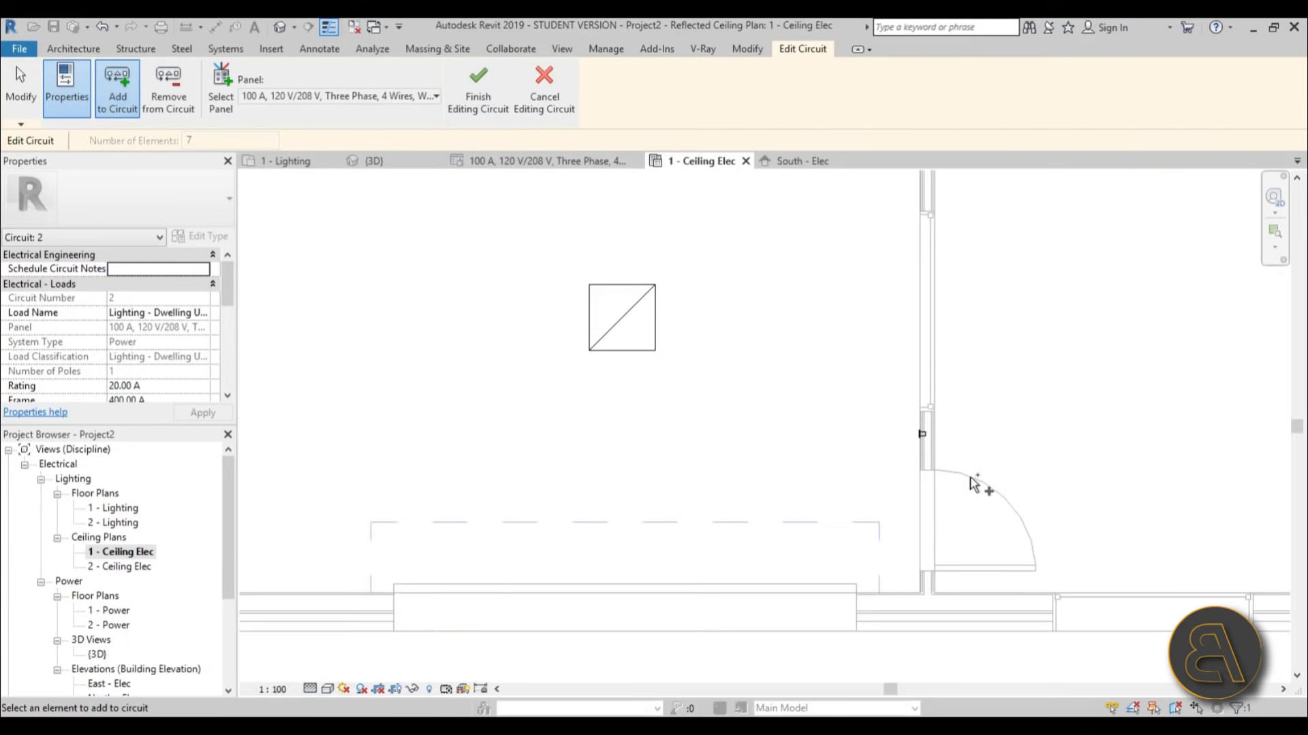
pyautogui.click(467, 104)
# - Set the ceiling plan's detail level to Medium
pyautogui.scroll(-4, 834, 531)
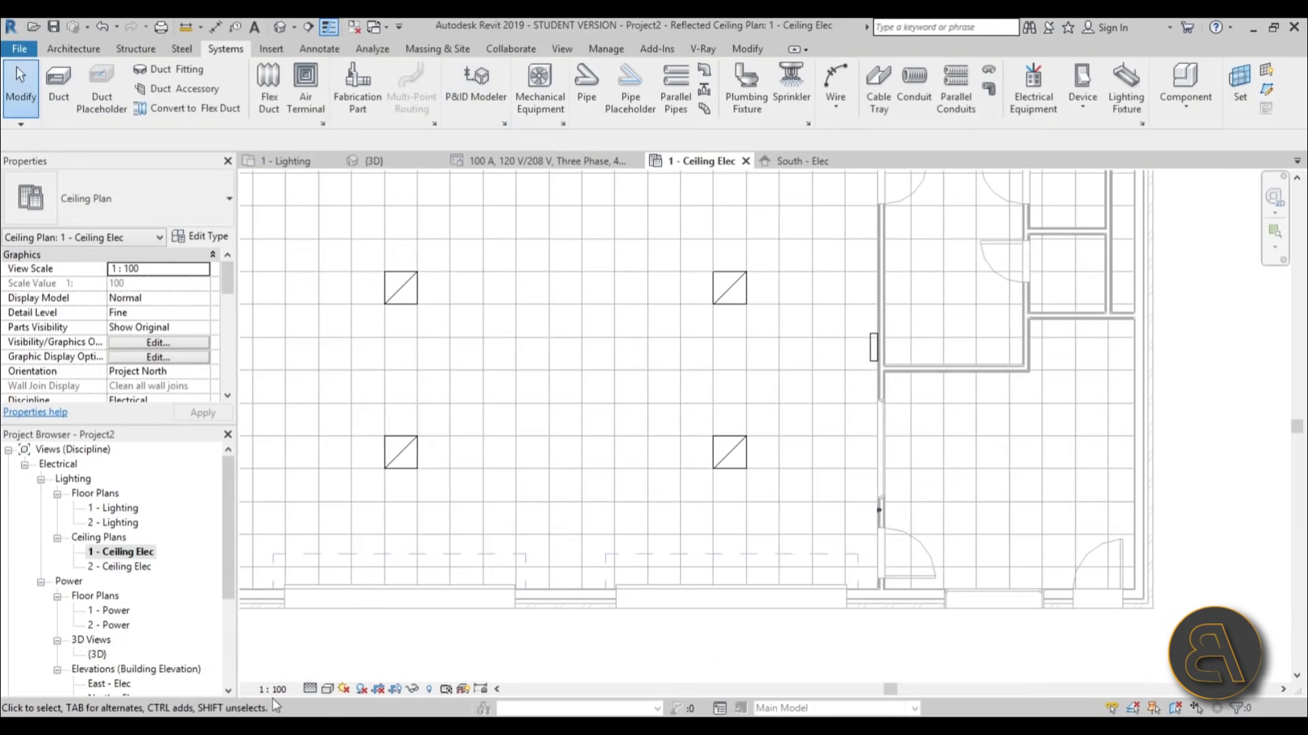
pyautogui.click(310, 689)
pyautogui.click(338, 658)
pyautogui.scroll(-3, 782, 606)
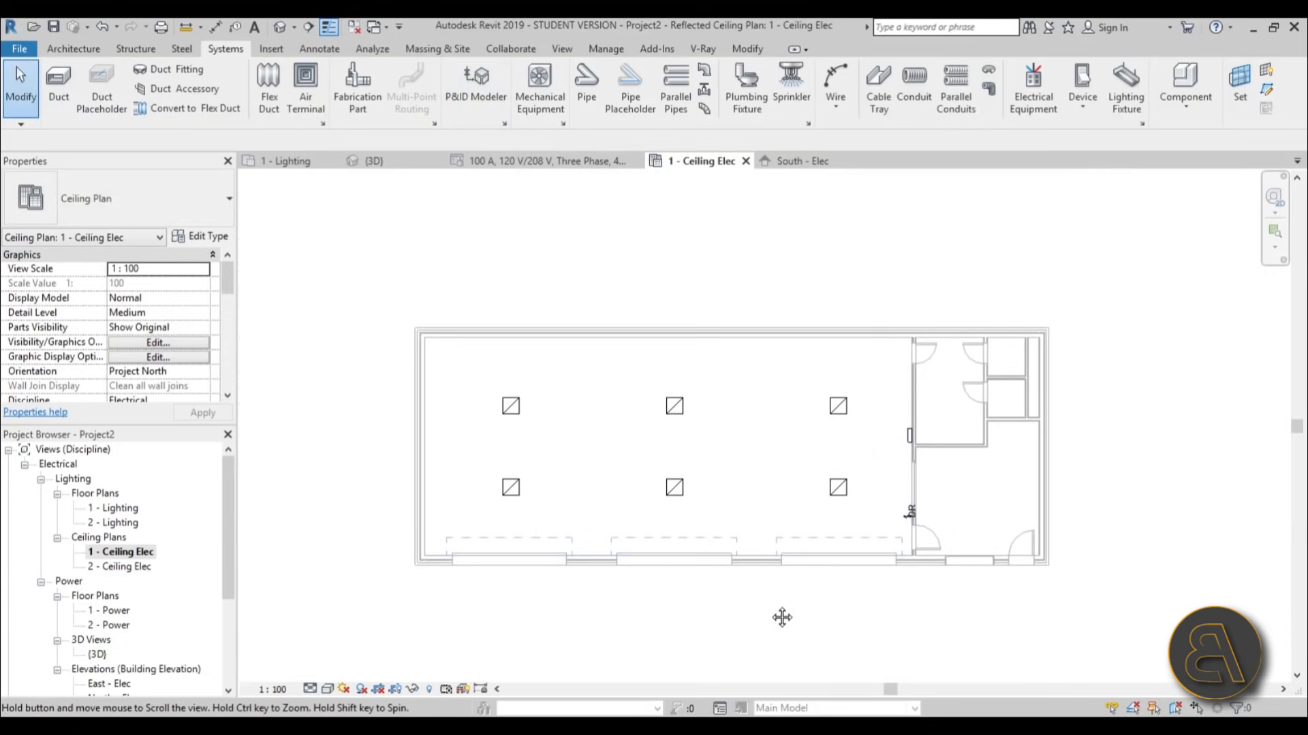
# - Create a switch system from the upper fixture in the work space's western column
pyautogui.scroll(1, 775, 577)
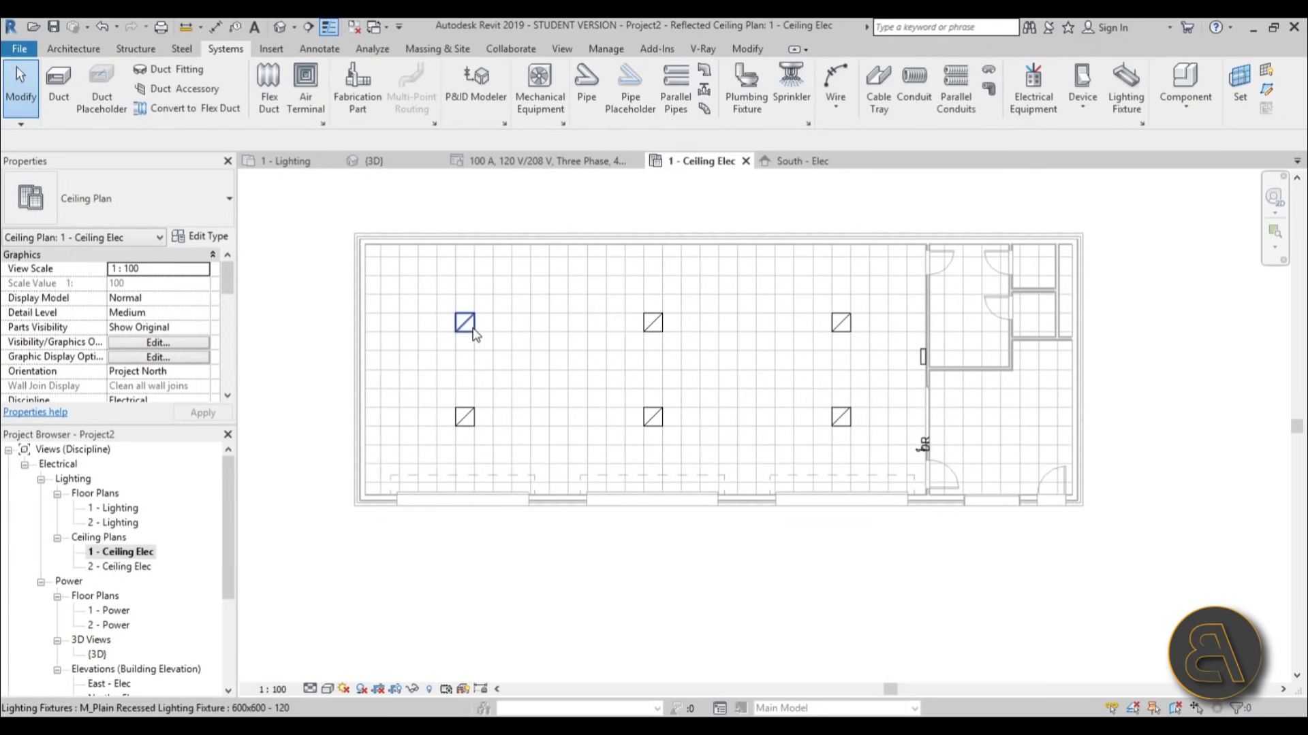
pyautogui.scroll(1, 496, 408)
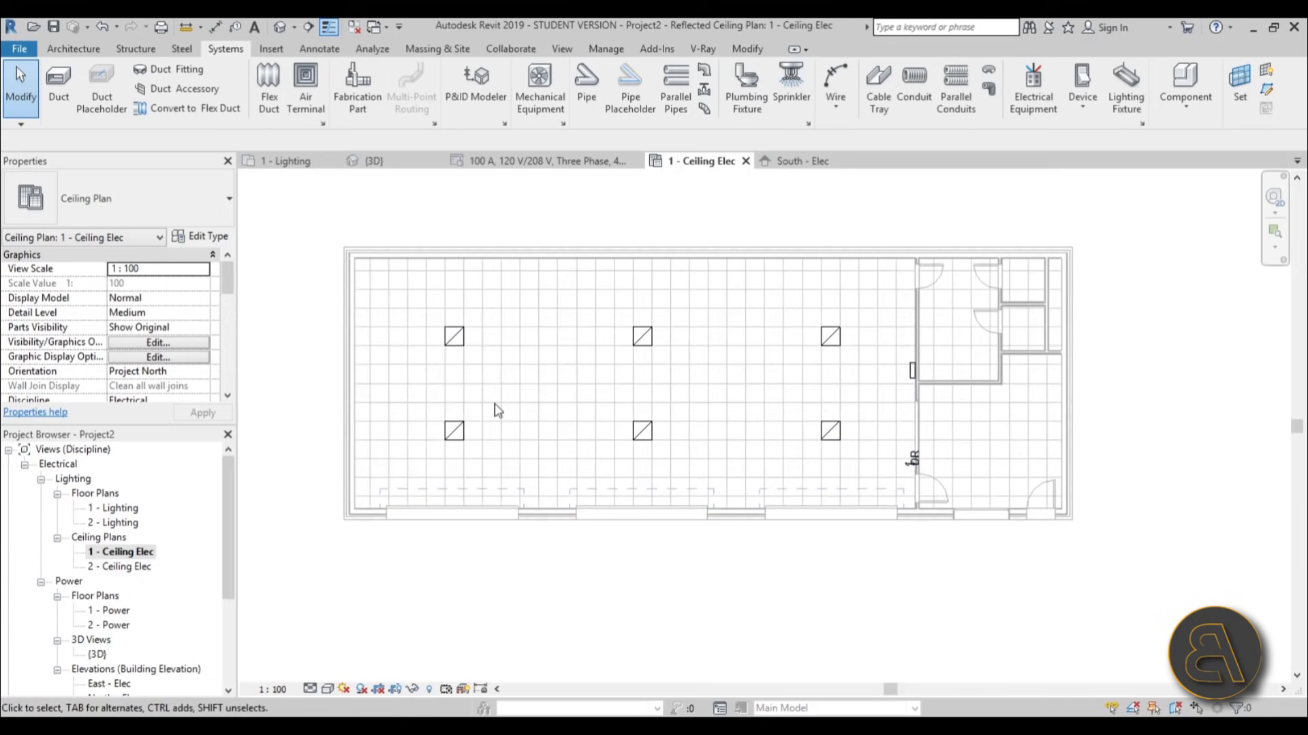
pyautogui.click(465, 337)
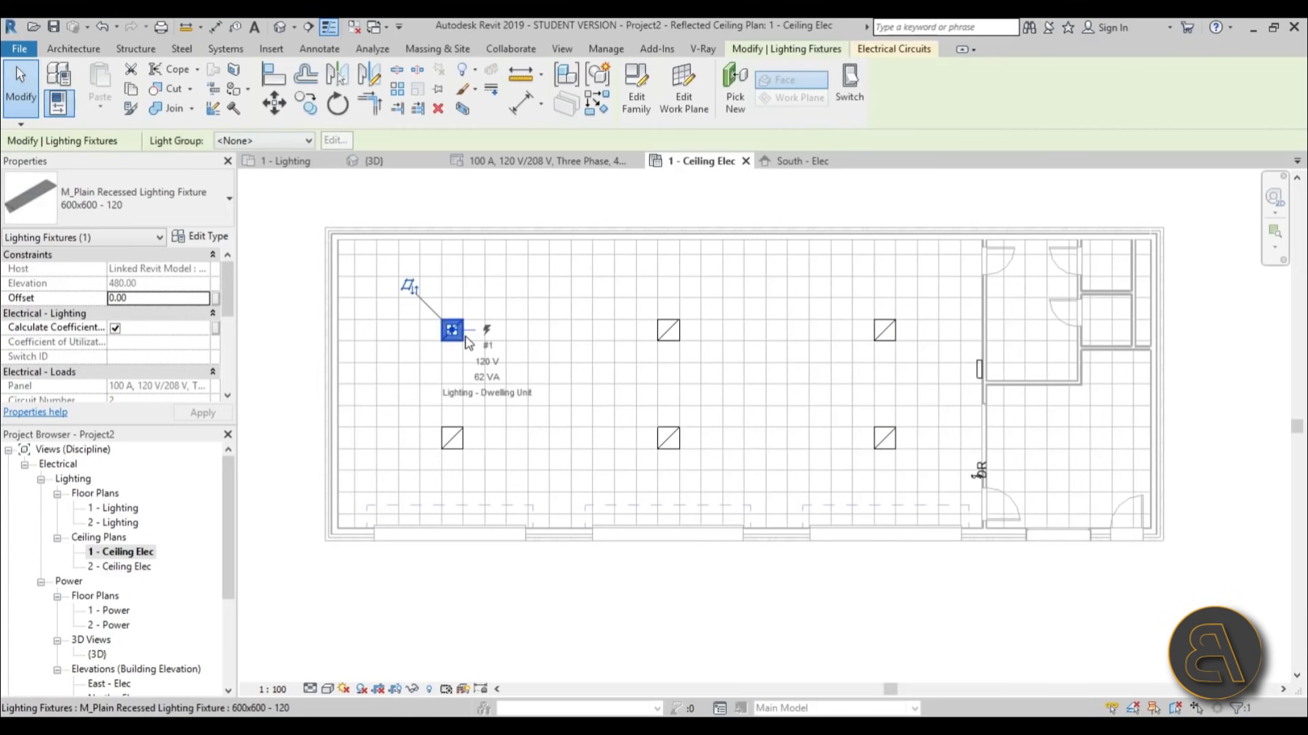
pyautogui.click(848, 91)
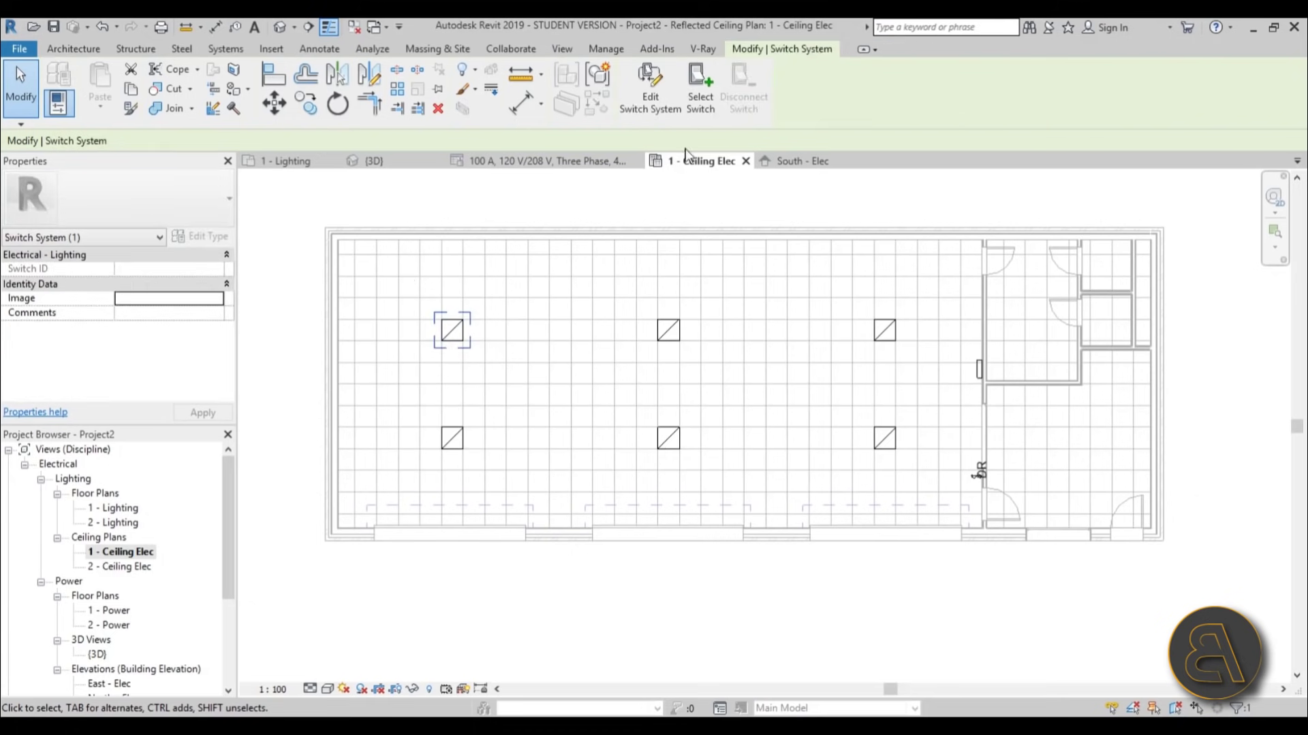
# - Edit the switch system and add the other five work space fixtures to it
pyautogui.click(661, 119)
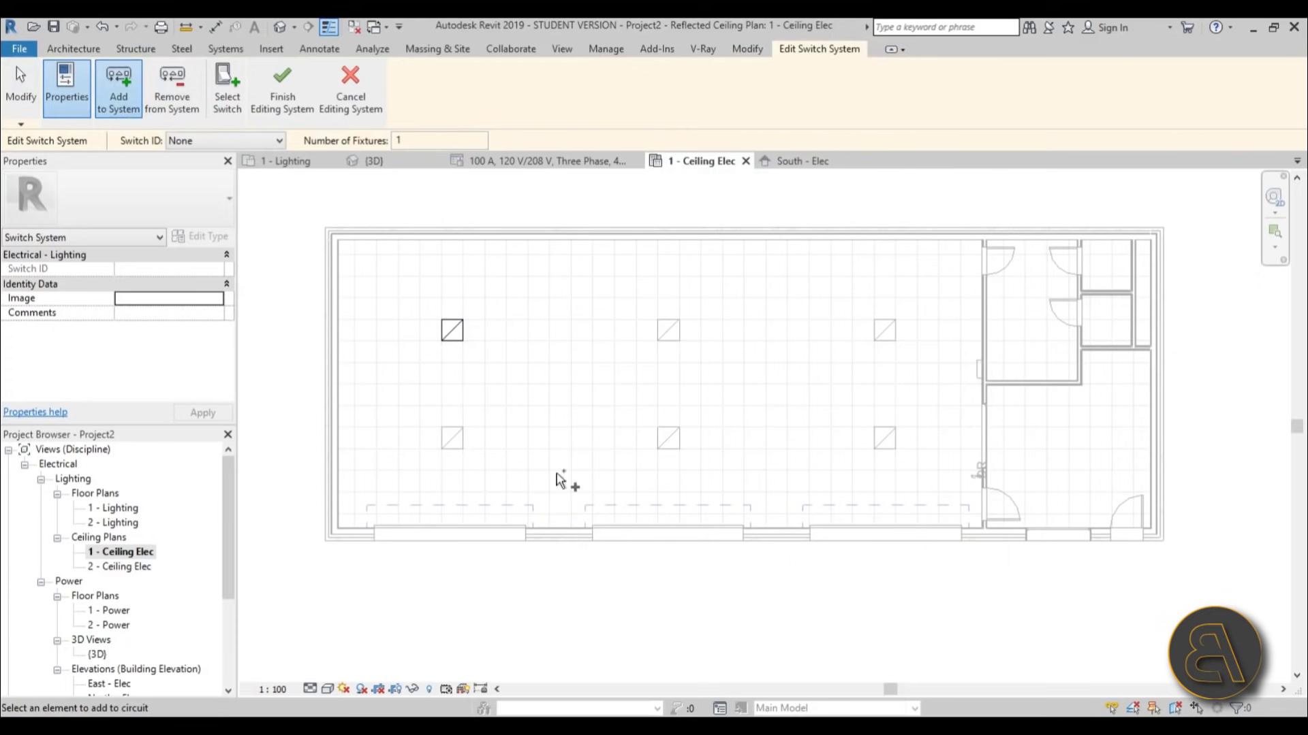
pyautogui.click(451, 439)
pyautogui.click(669, 441)
pyautogui.click(671, 333)
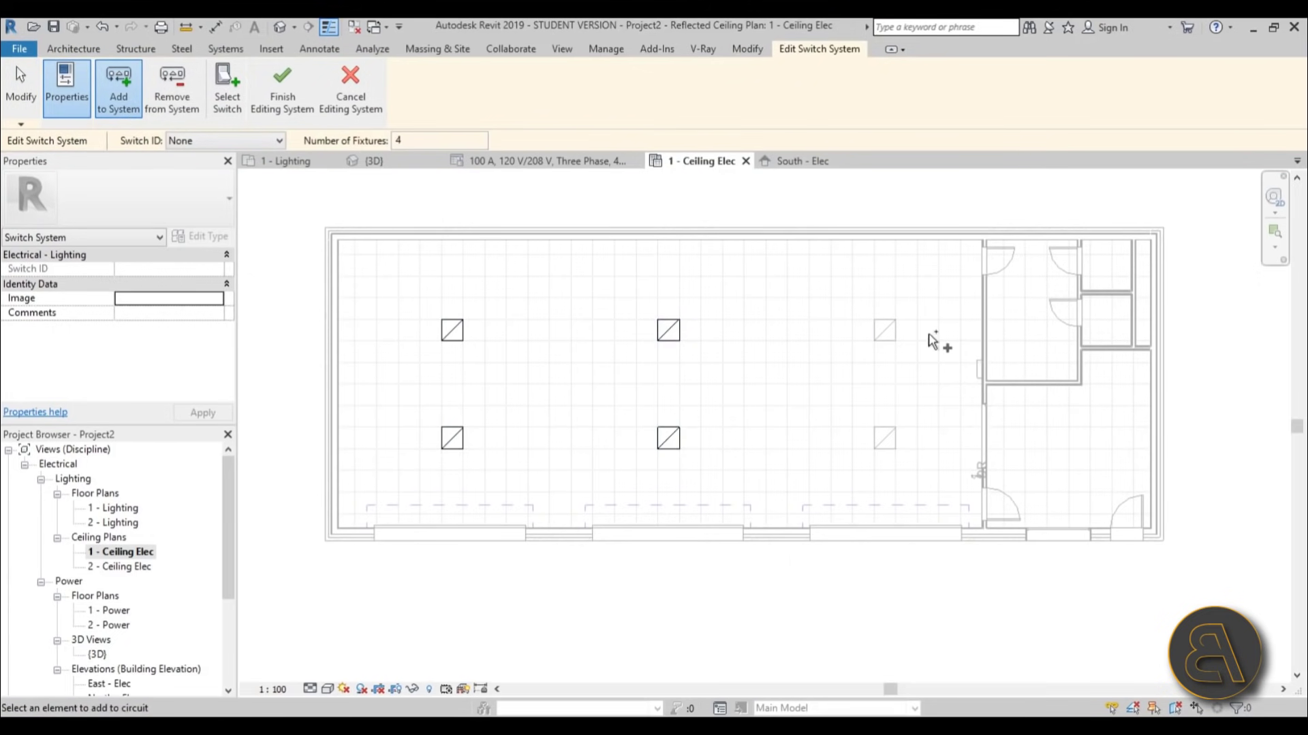
pyautogui.click(884, 330)
pyautogui.click(884, 438)
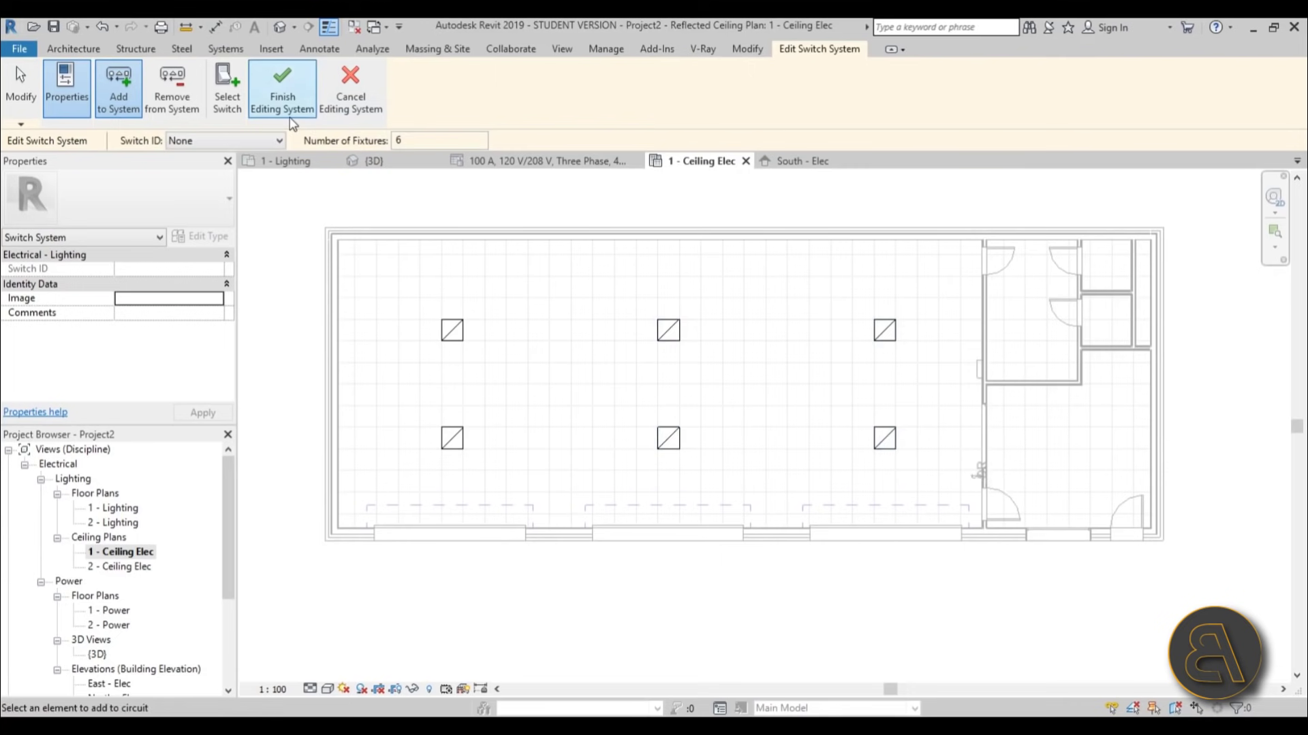
# - Assign the door lighting switch on the wall between work space and office to the switch system, and finish editing it
pyautogui.click(235, 104)
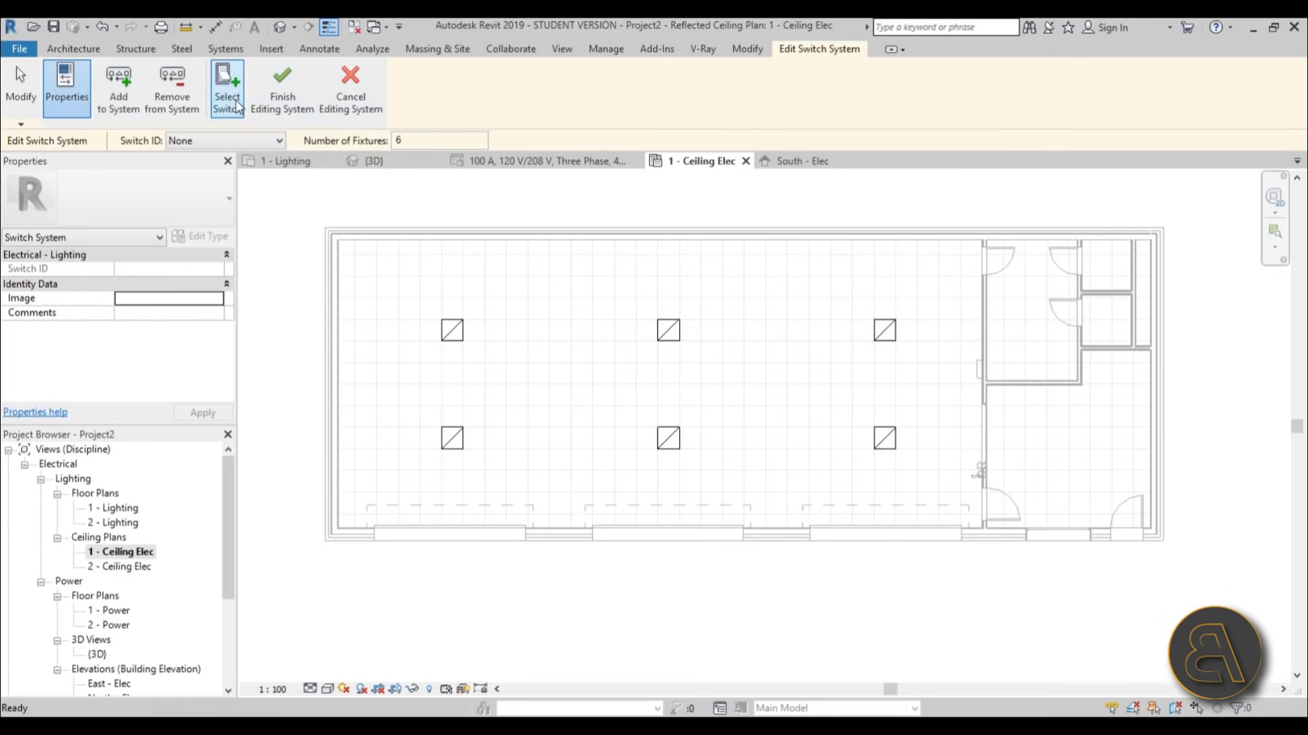
pyautogui.click(981, 471)
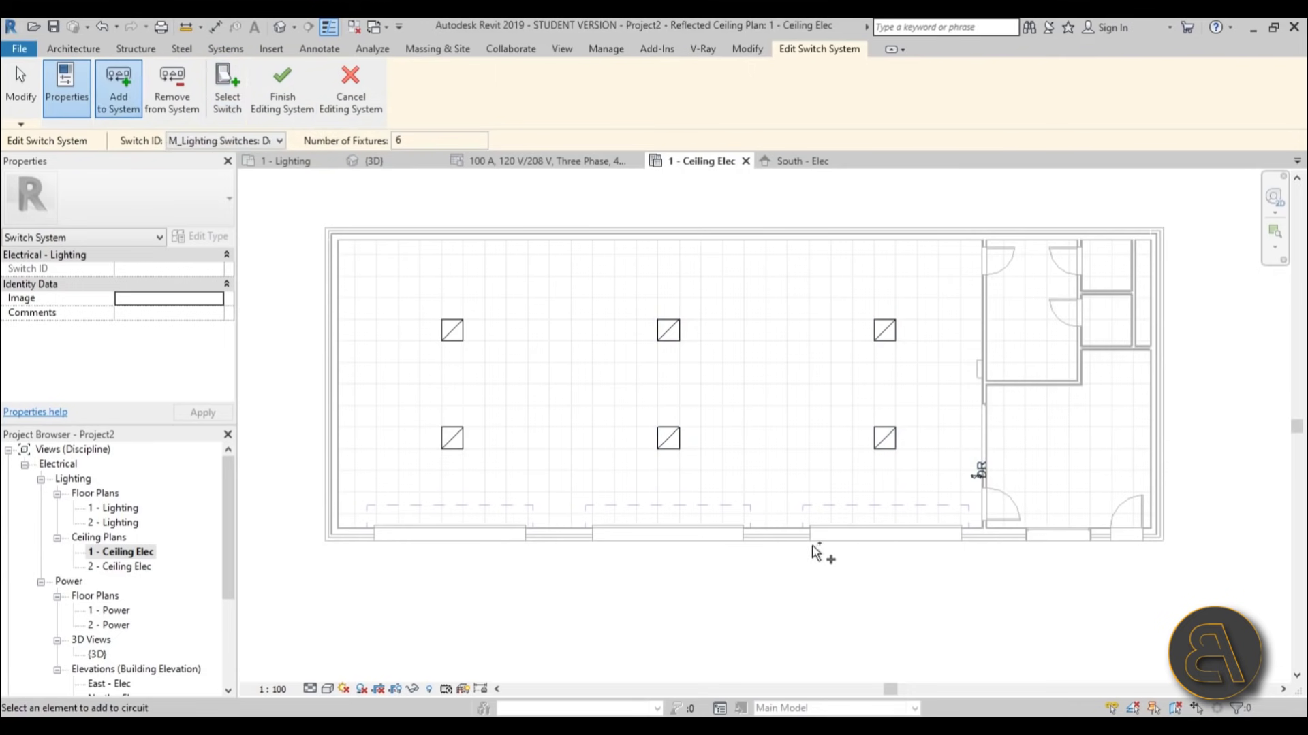
pyautogui.click(275, 108)
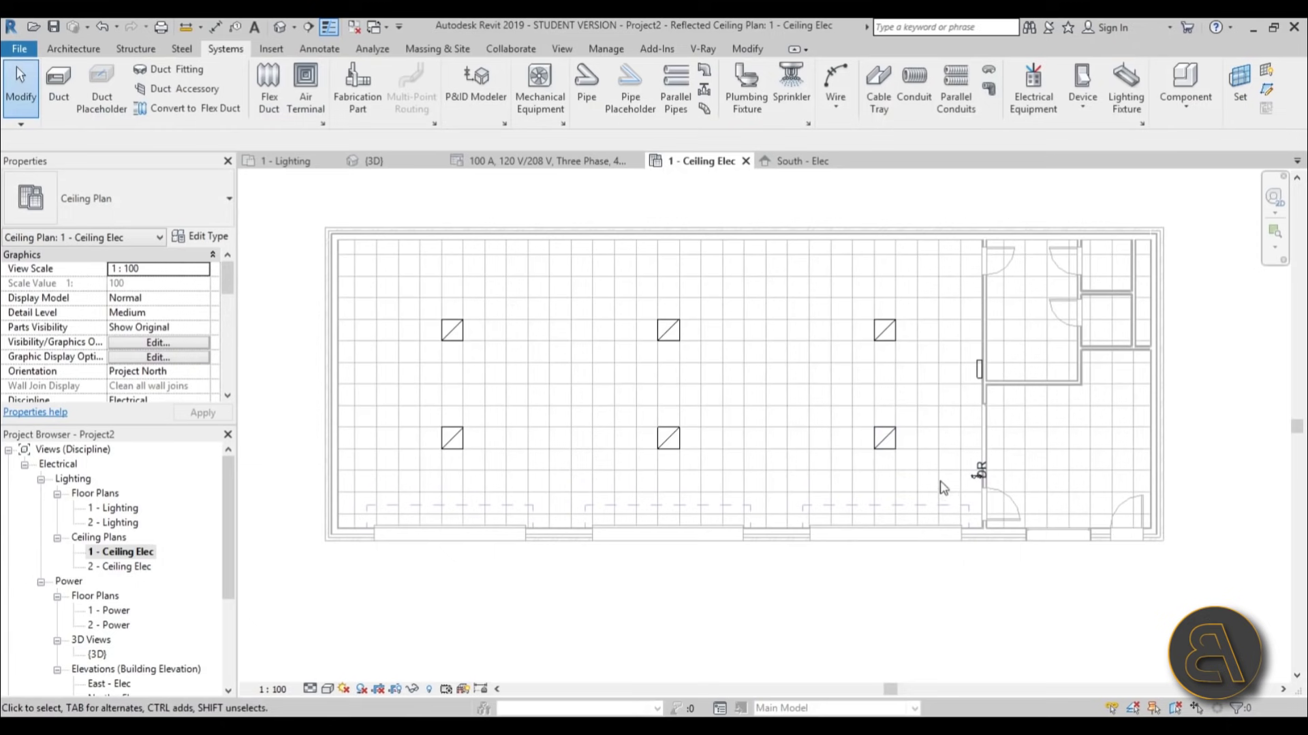
# - Open the 100 A branch panel schedule and examine the receptacle and lighting circuits, their loads and the panel totals
pyautogui.moveTo(226, 512); pyautogui.dragTo(227, 599)
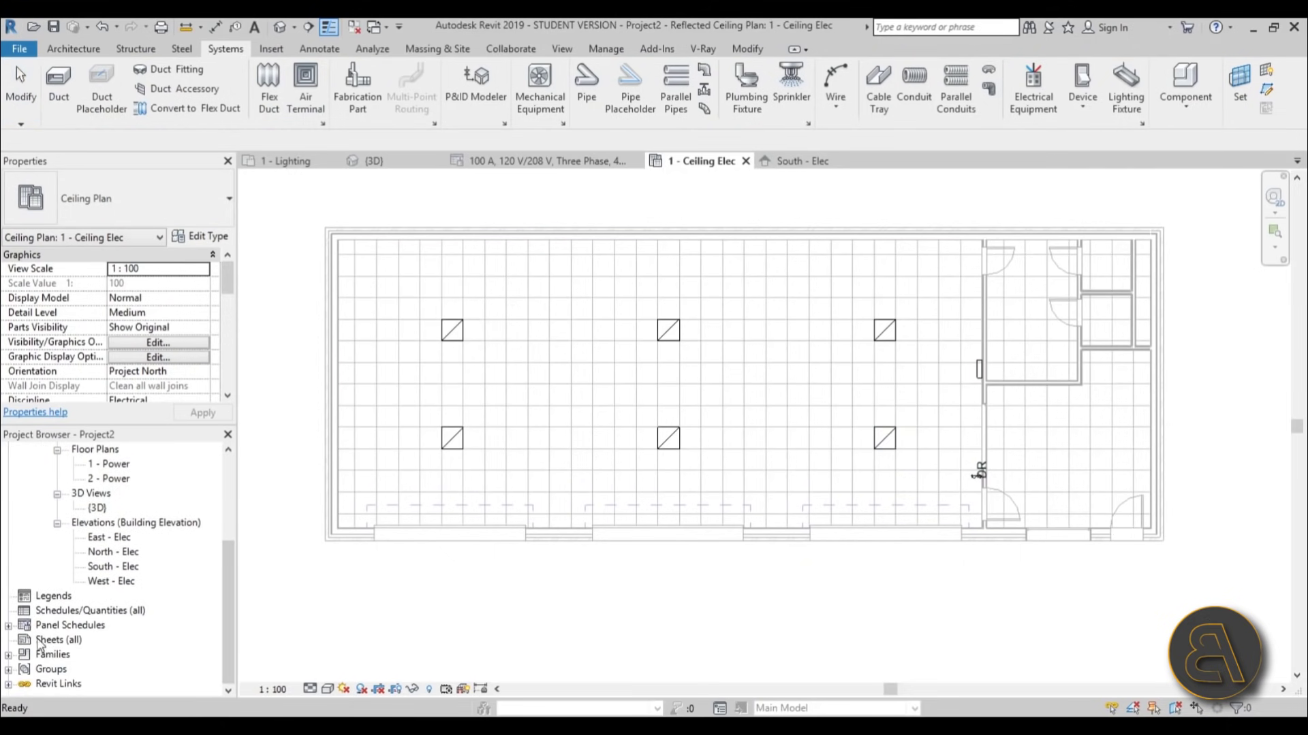
pyautogui.click(8, 625)
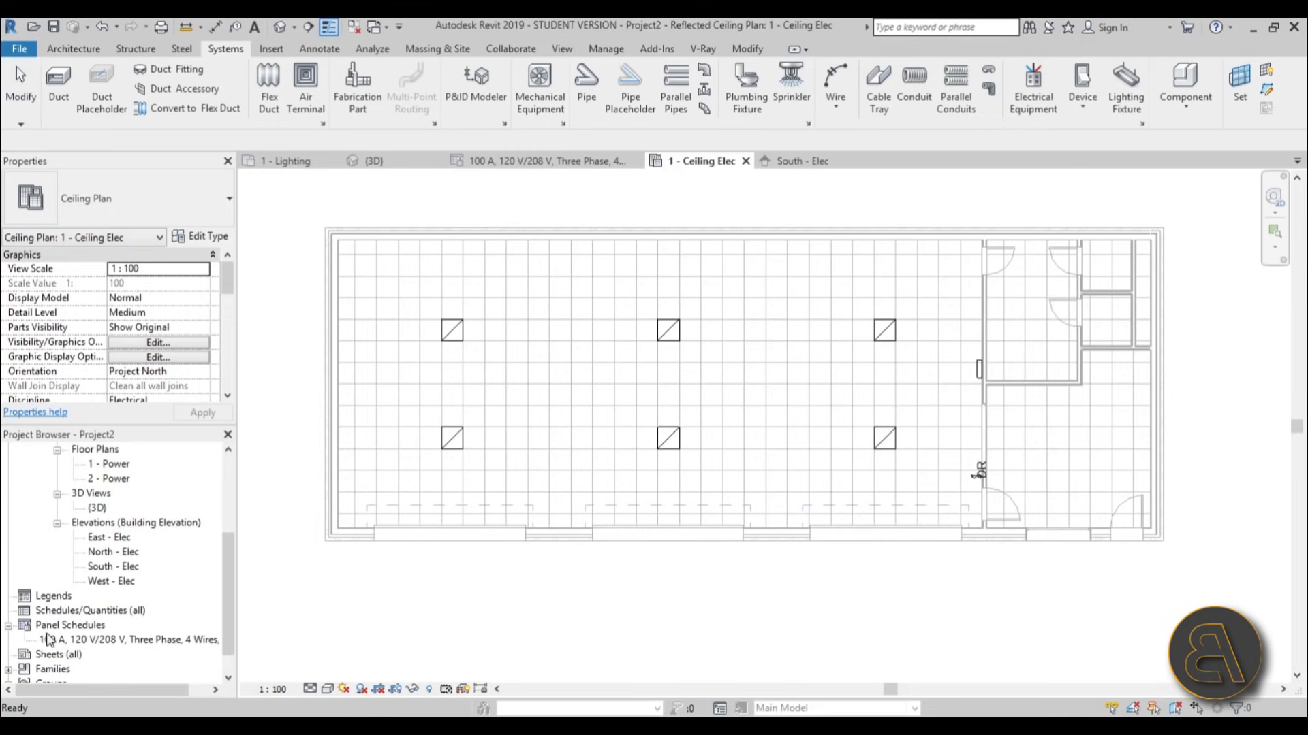
pyautogui.doubleClick(61, 640)
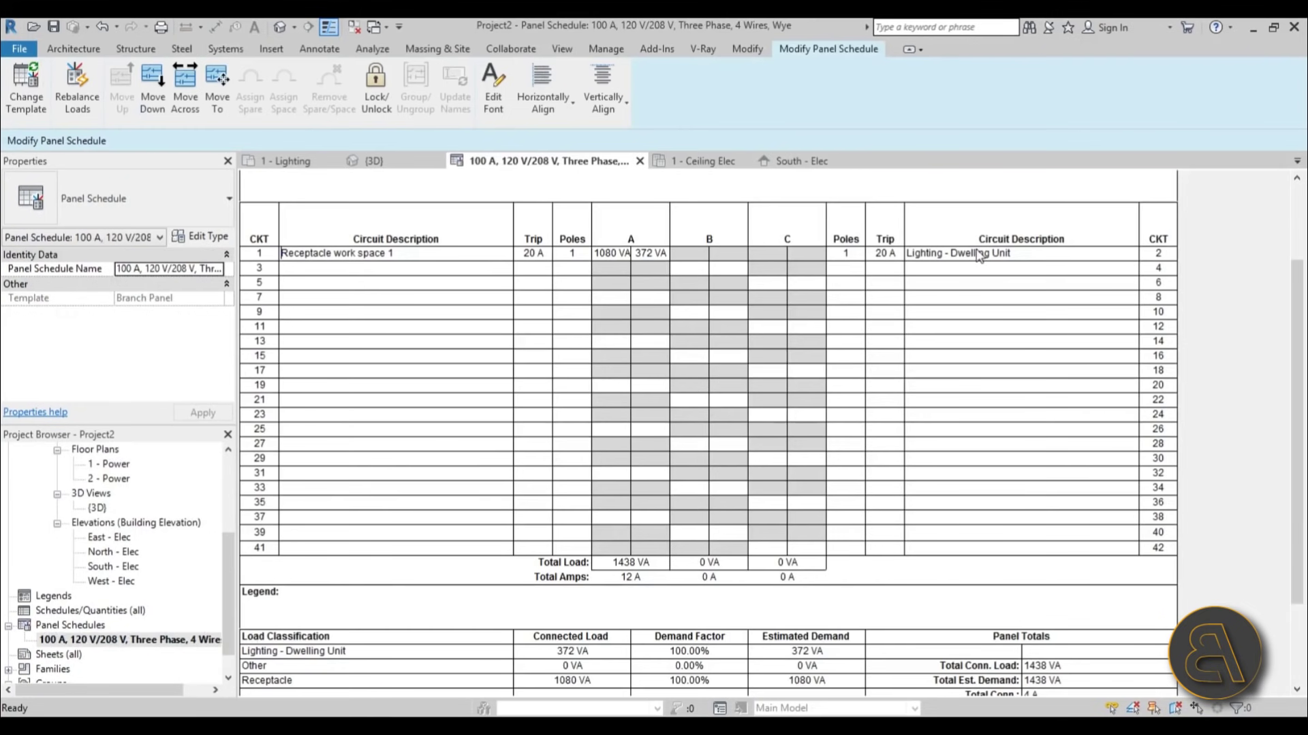
pyautogui.click(979, 255)
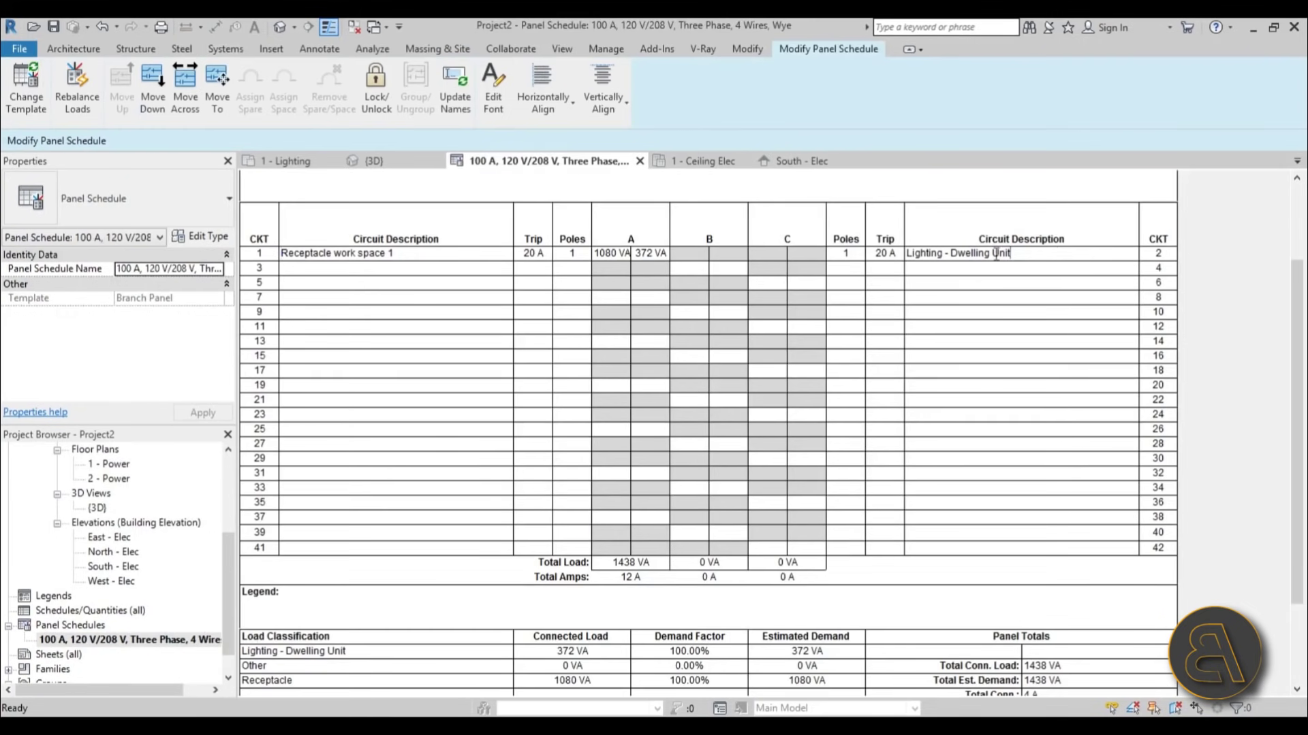
pyautogui.click(834, 258)
pyautogui.click(1064, 246)
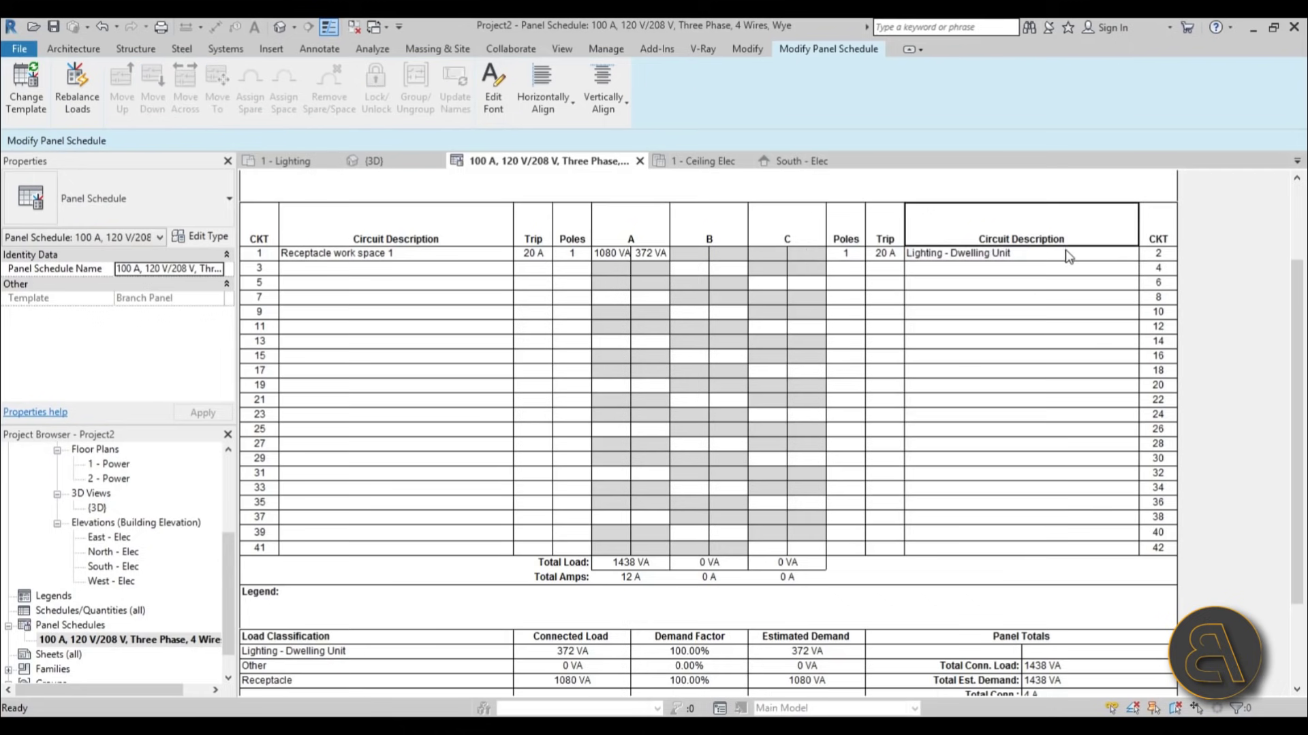
pyautogui.scroll(-3, 976, 487)
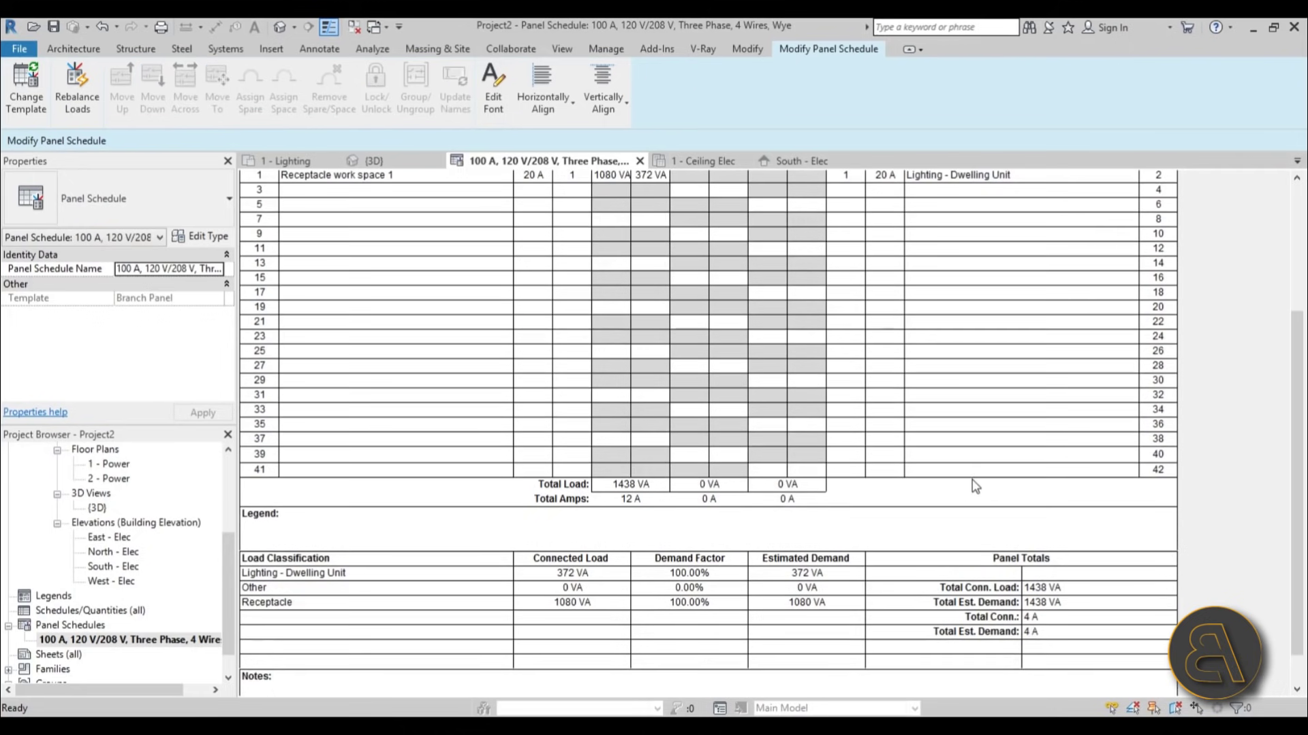
pyautogui.scroll(6, 754, 341)
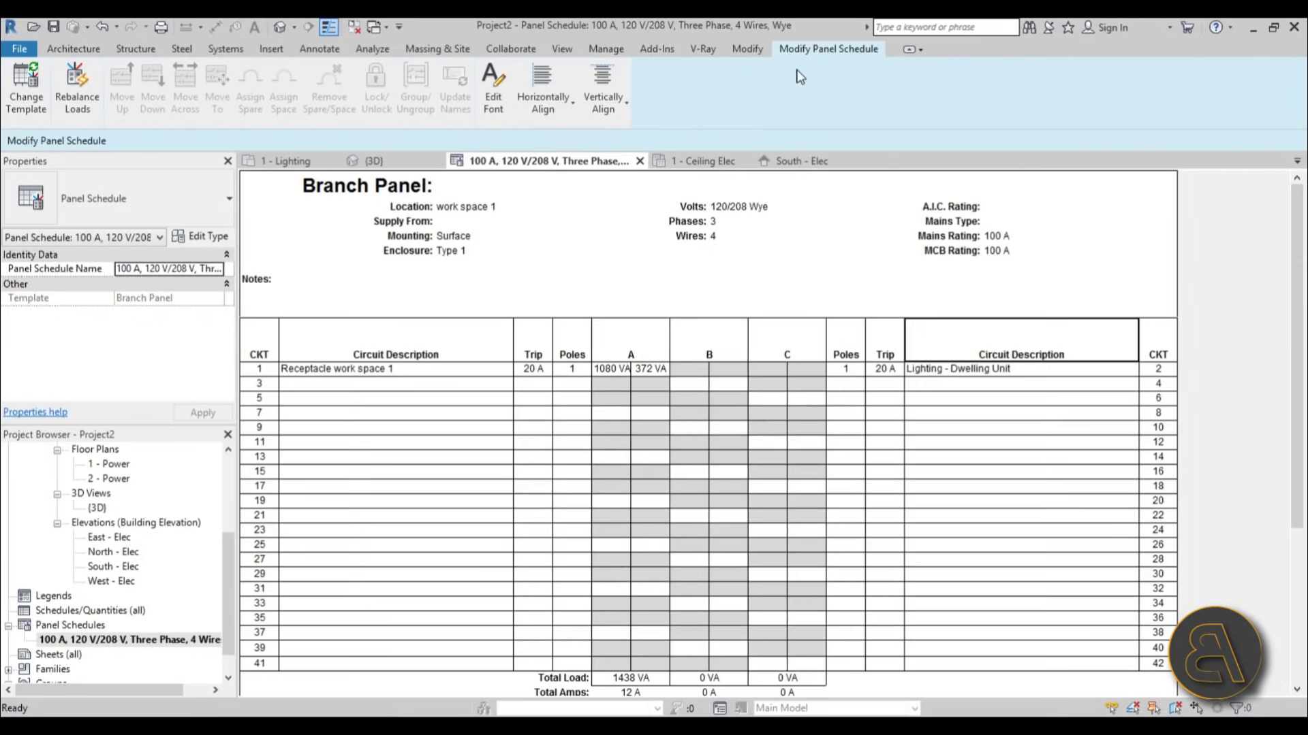
pyautogui.scroll(-3, 839, 393)
pyautogui.scroll(3, 633, 440)
# - Open the 1 - Lighting floor plan
pyautogui.moveTo(228, 593); pyautogui.dragTo(228, 520)
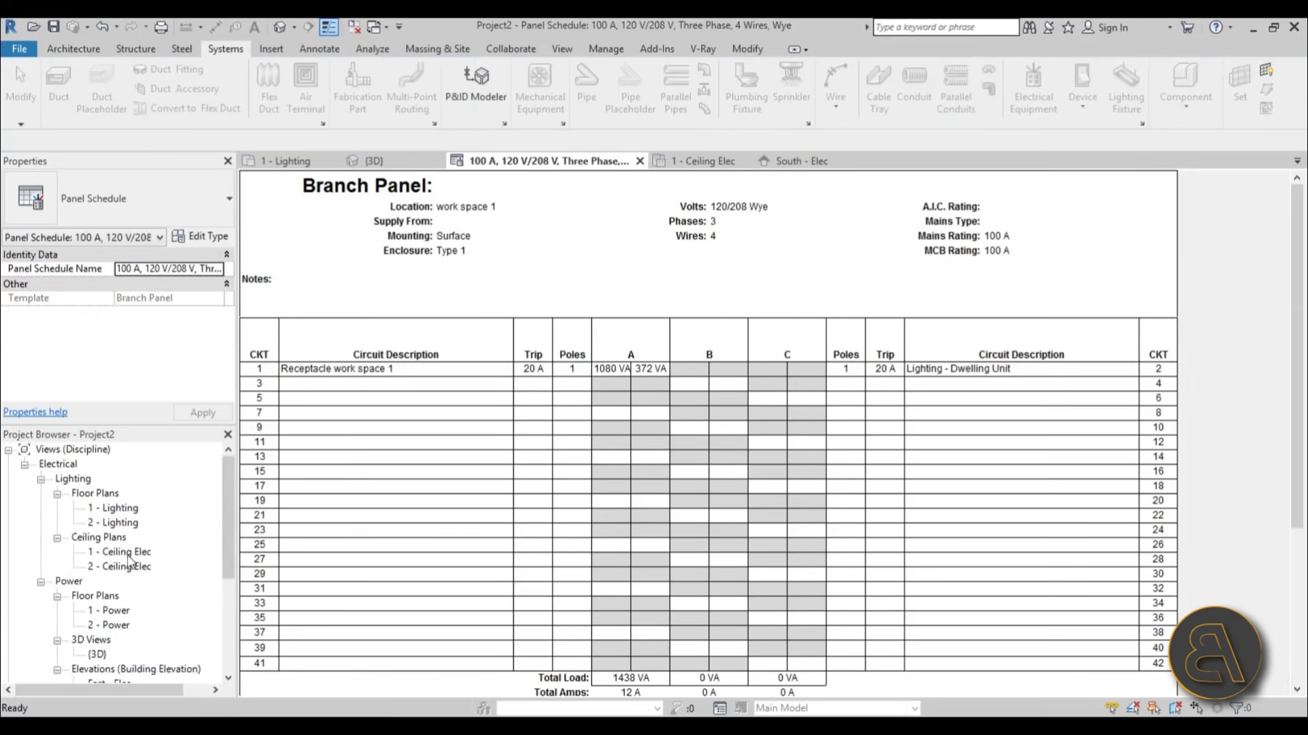
pyautogui.doubleClick(134, 511)
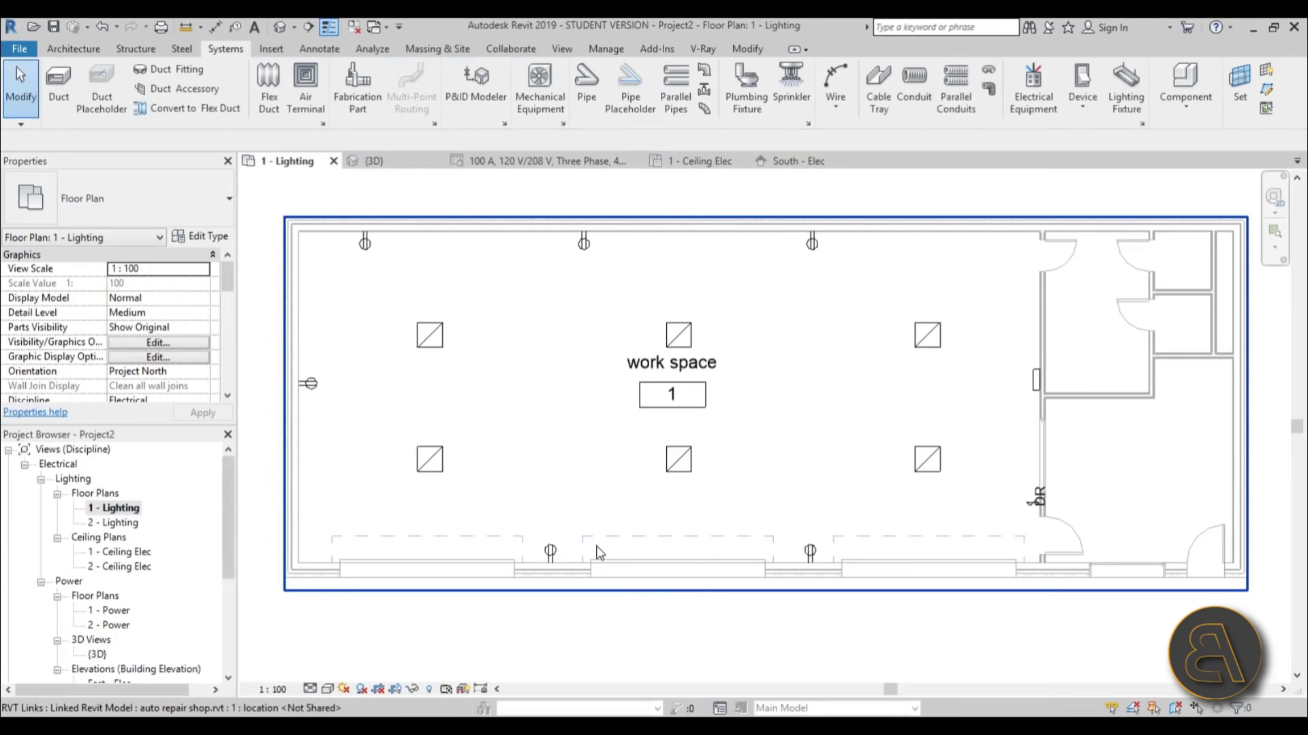
pyautogui.scroll(-3, 708, 510)
pyautogui.scroll(3, 722, 453)
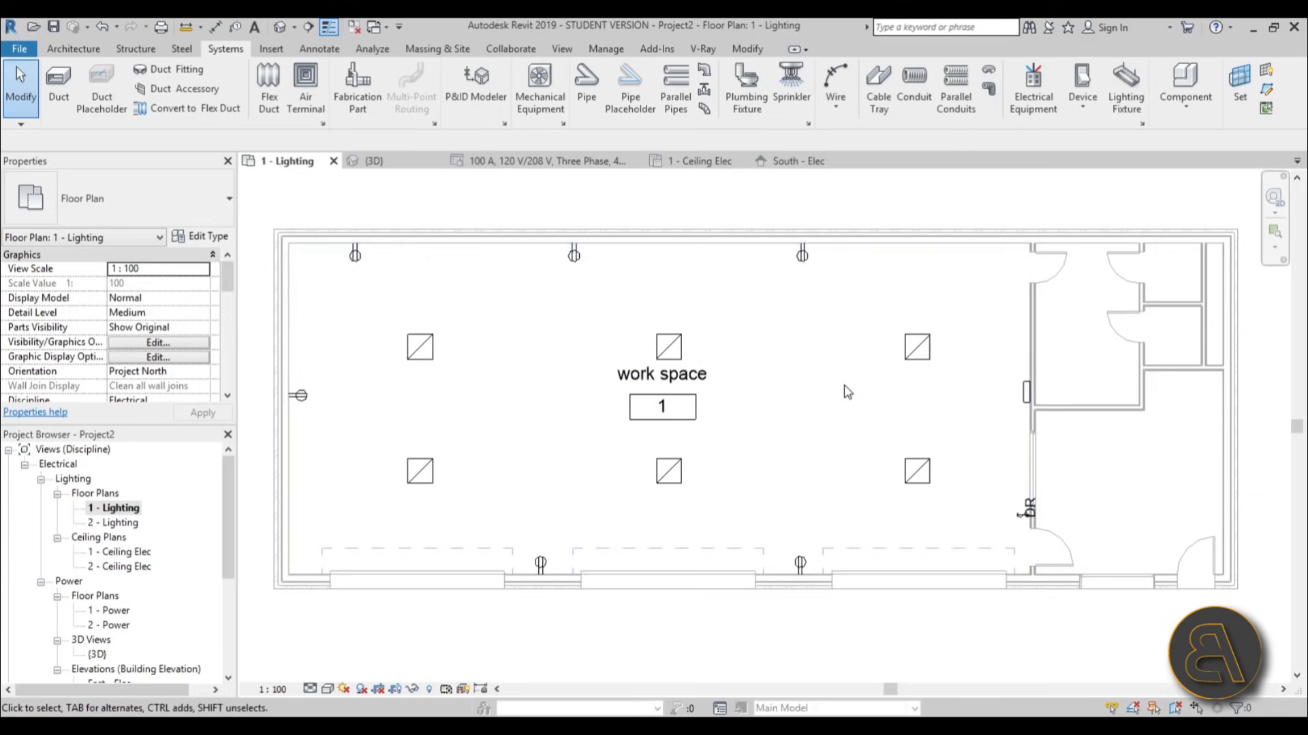
# - Hide the Lighting Devices and Lighting Fixtures model categories in the 1 - Lighting floor plan
pyautogui.press('v')
pyautogui.press('g')
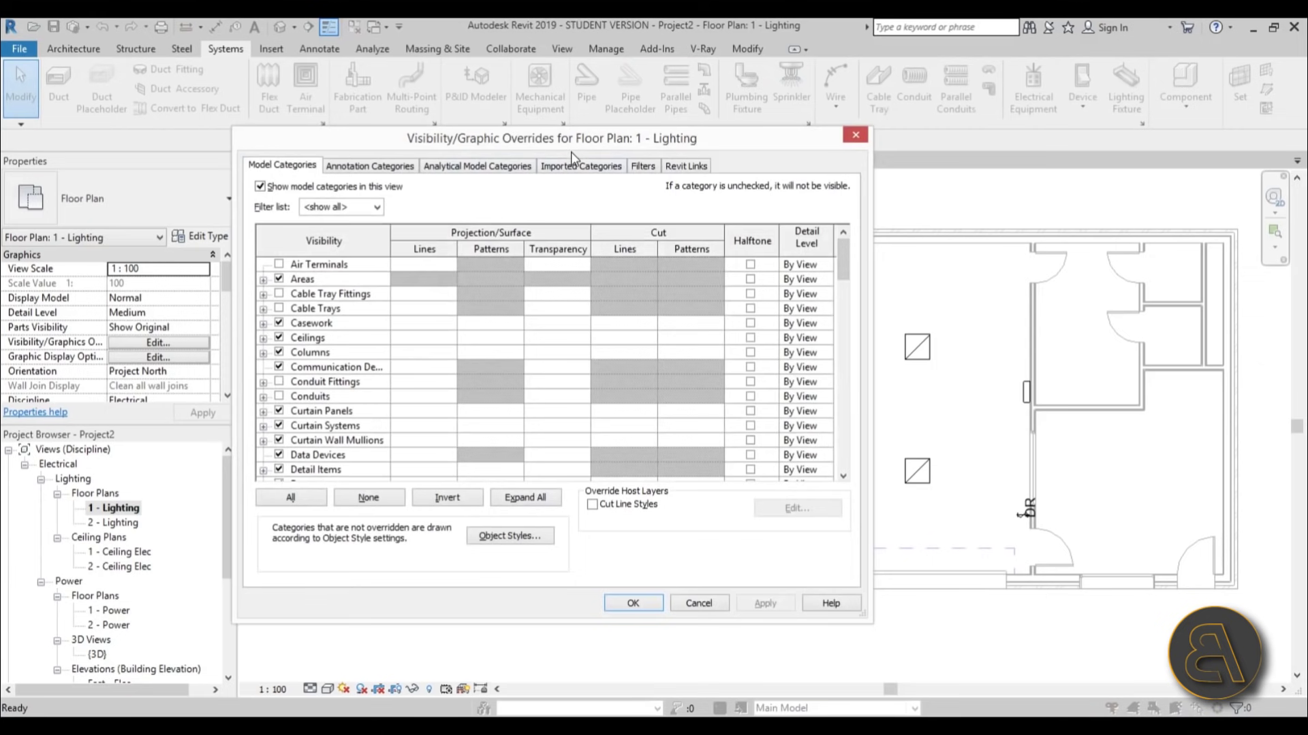
pyautogui.click(291, 172)
pyautogui.scroll(-3, 843, 266)
pyautogui.click(377, 207)
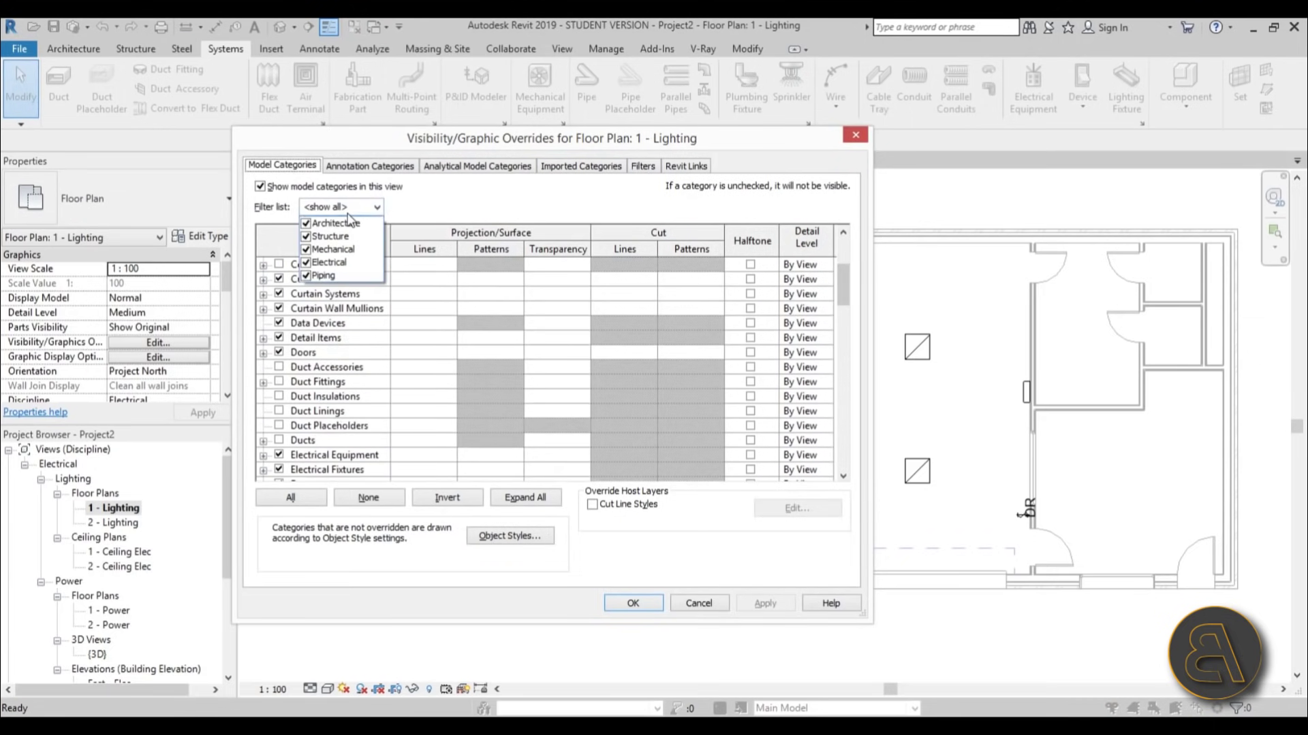
pyautogui.click(377, 208)
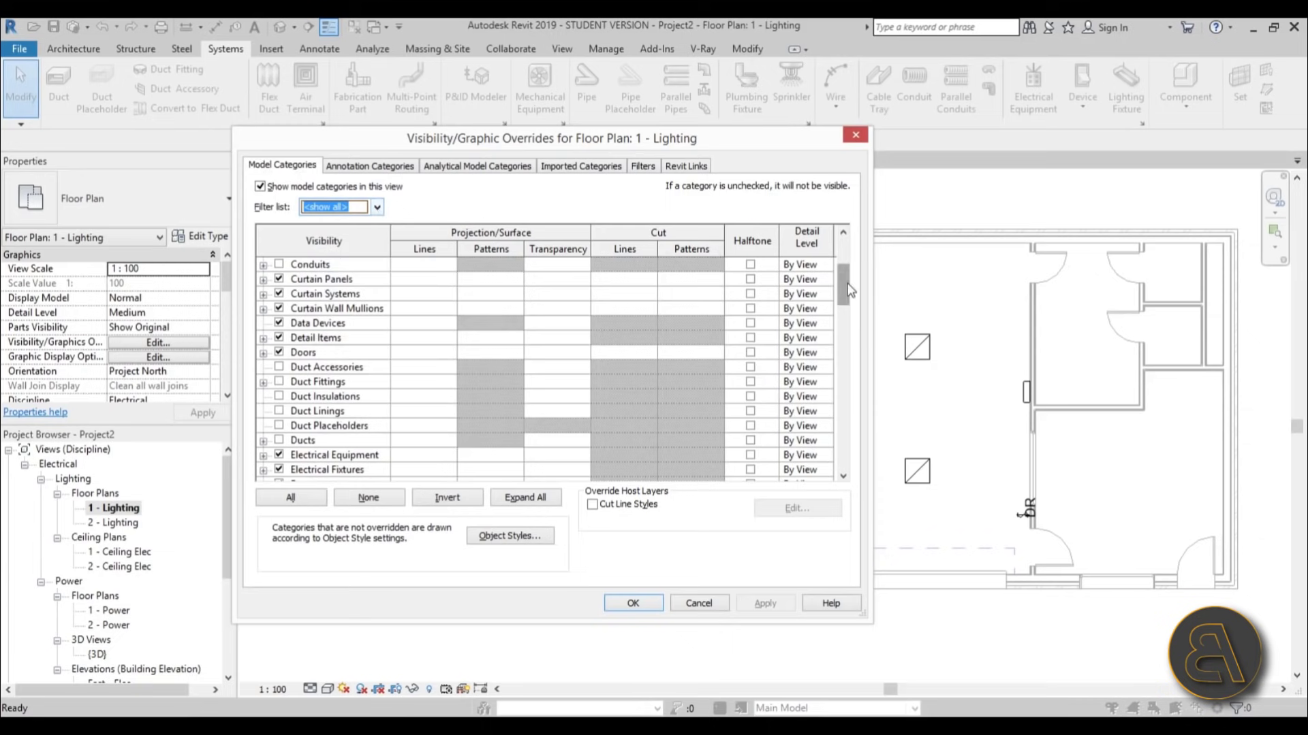
pyautogui.moveTo(843, 289); pyautogui.dragTo(845, 351)
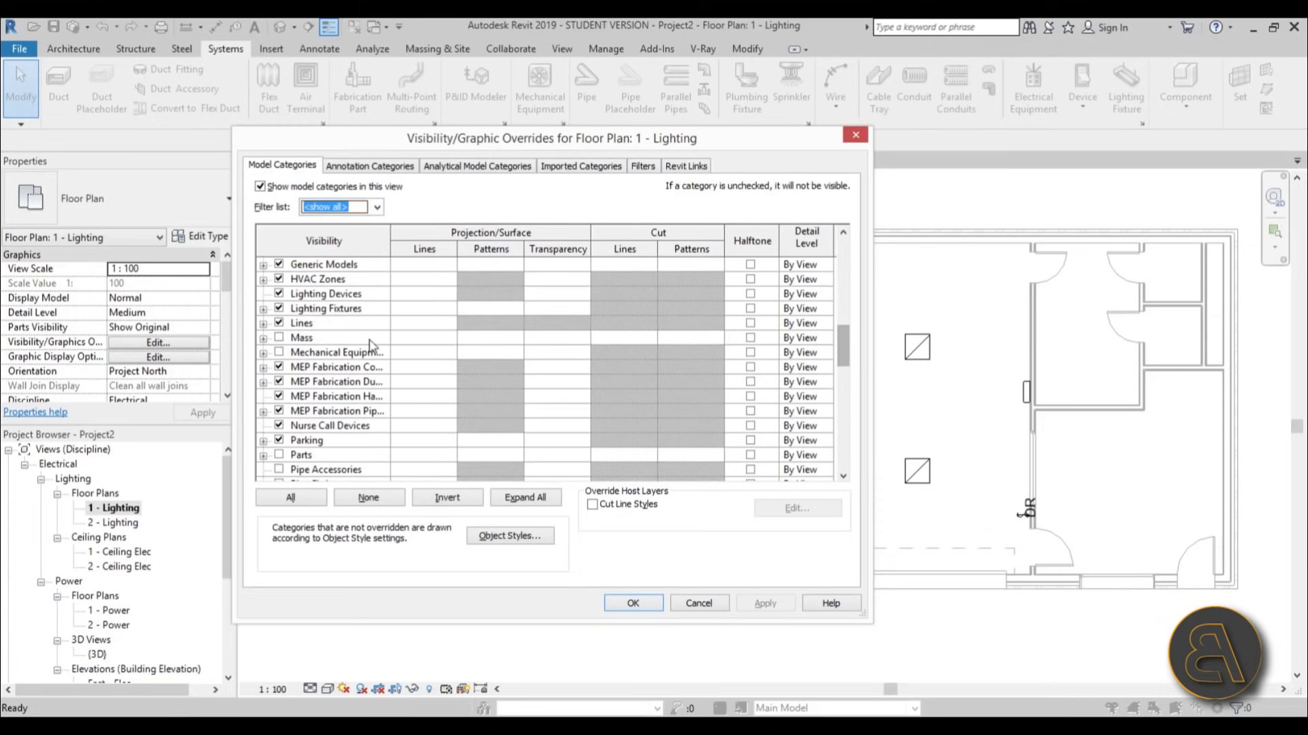
pyautogui.click(278, 294)
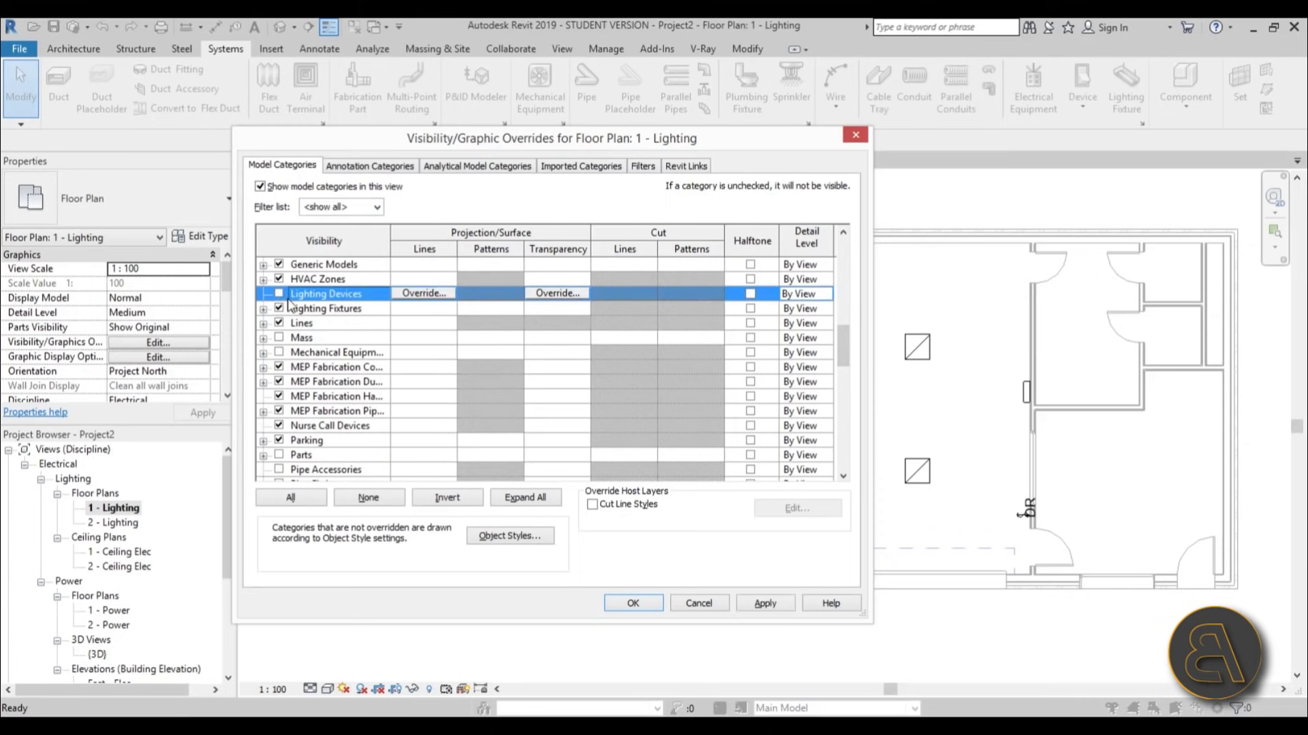
pyautogui.click(278, 309)
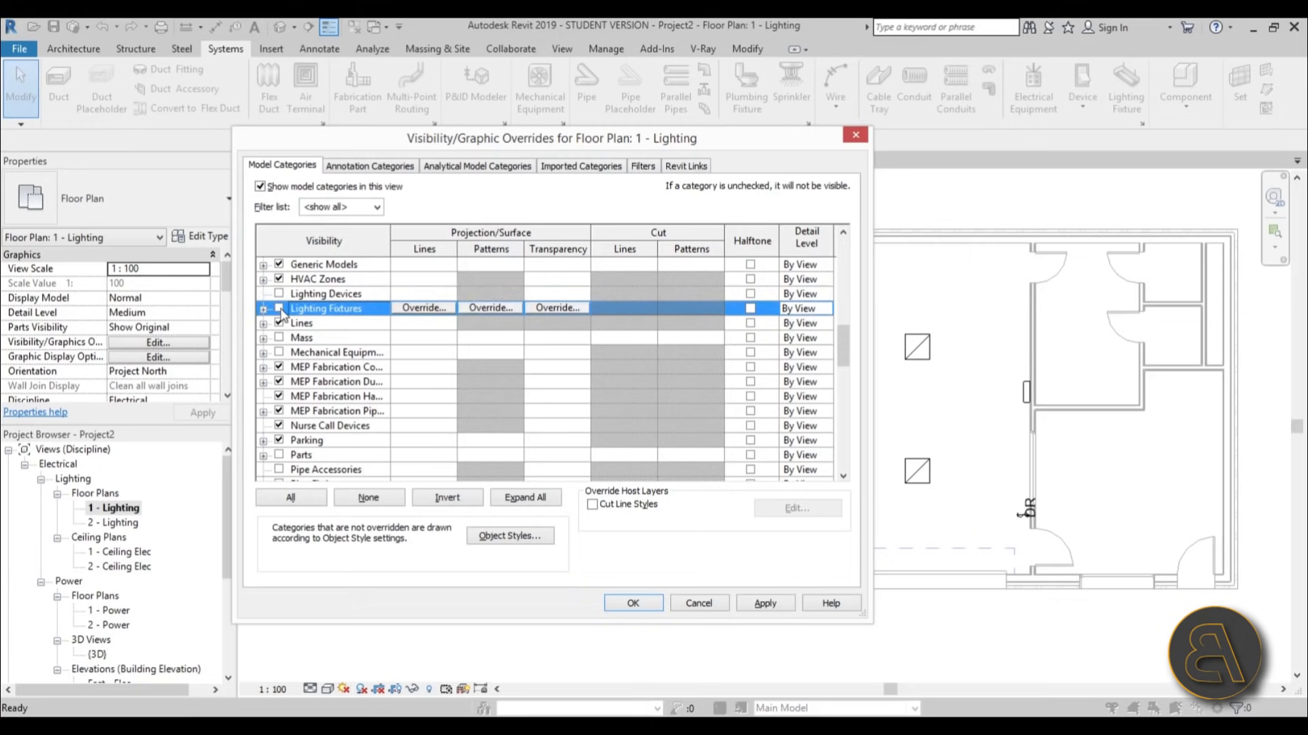
pyautogui.click(761, 604)
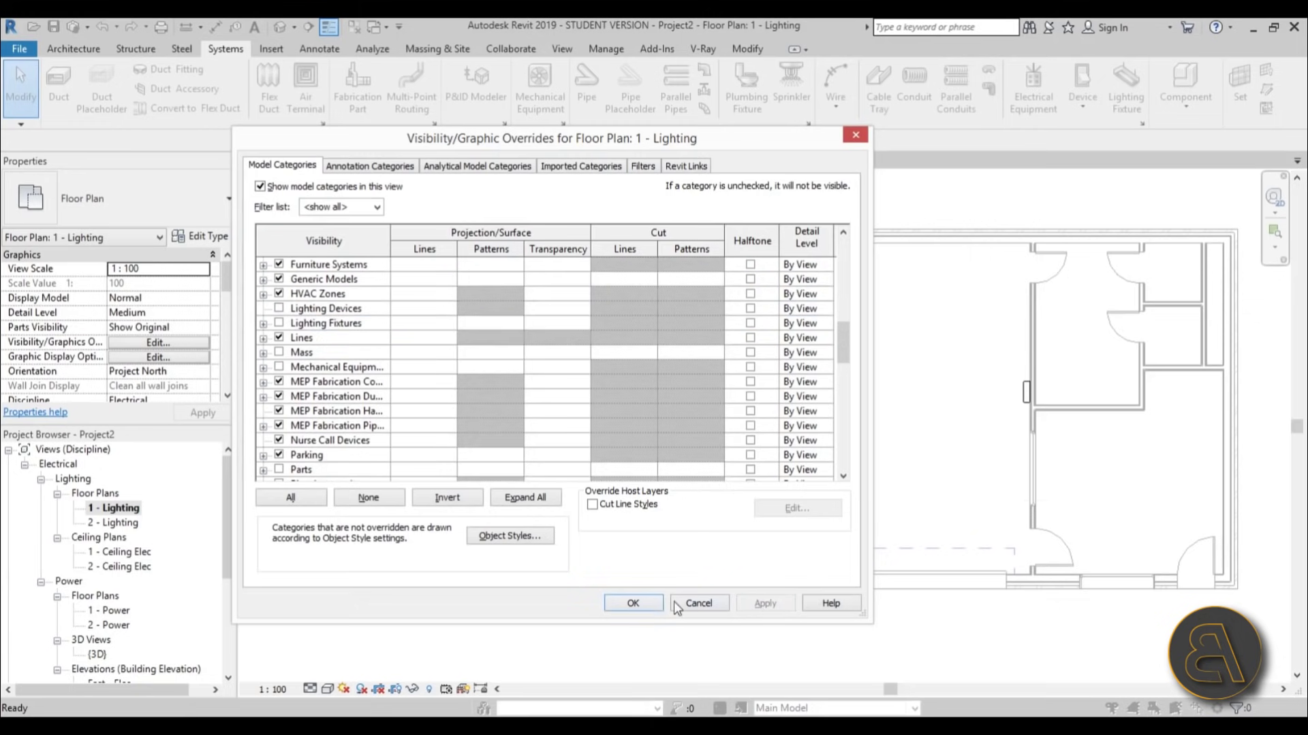
pyautogui.click(634, 604)
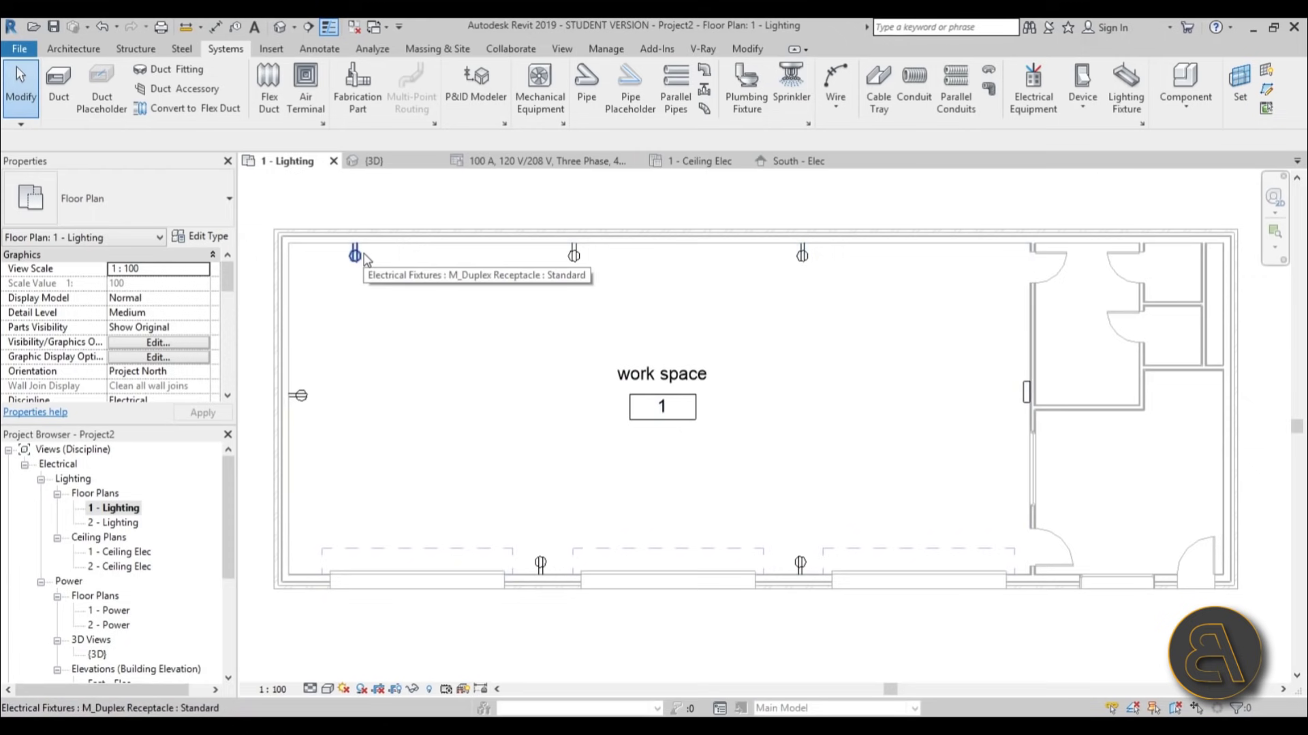
# - Select the work space receptacle circuit and generate arc wiring between its receptacles
pyautogui.press('Tab')
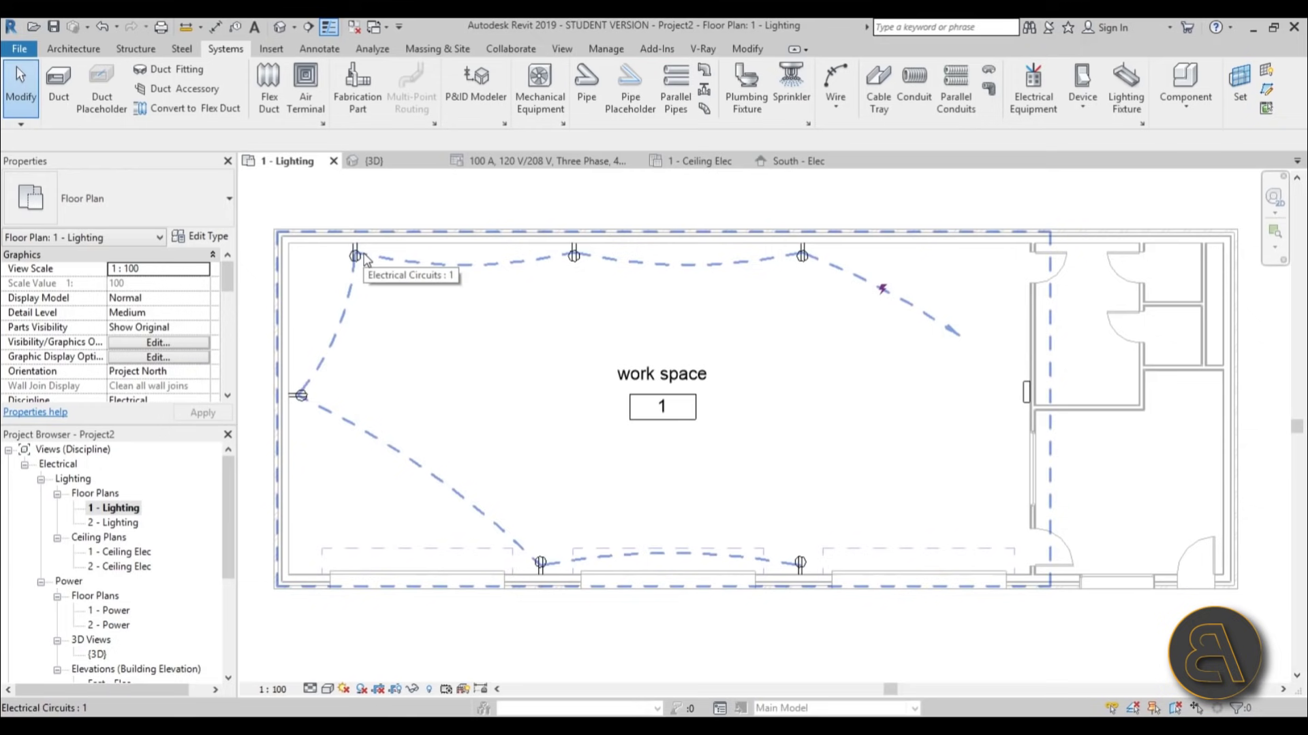
pyautogui.click(364, 256)
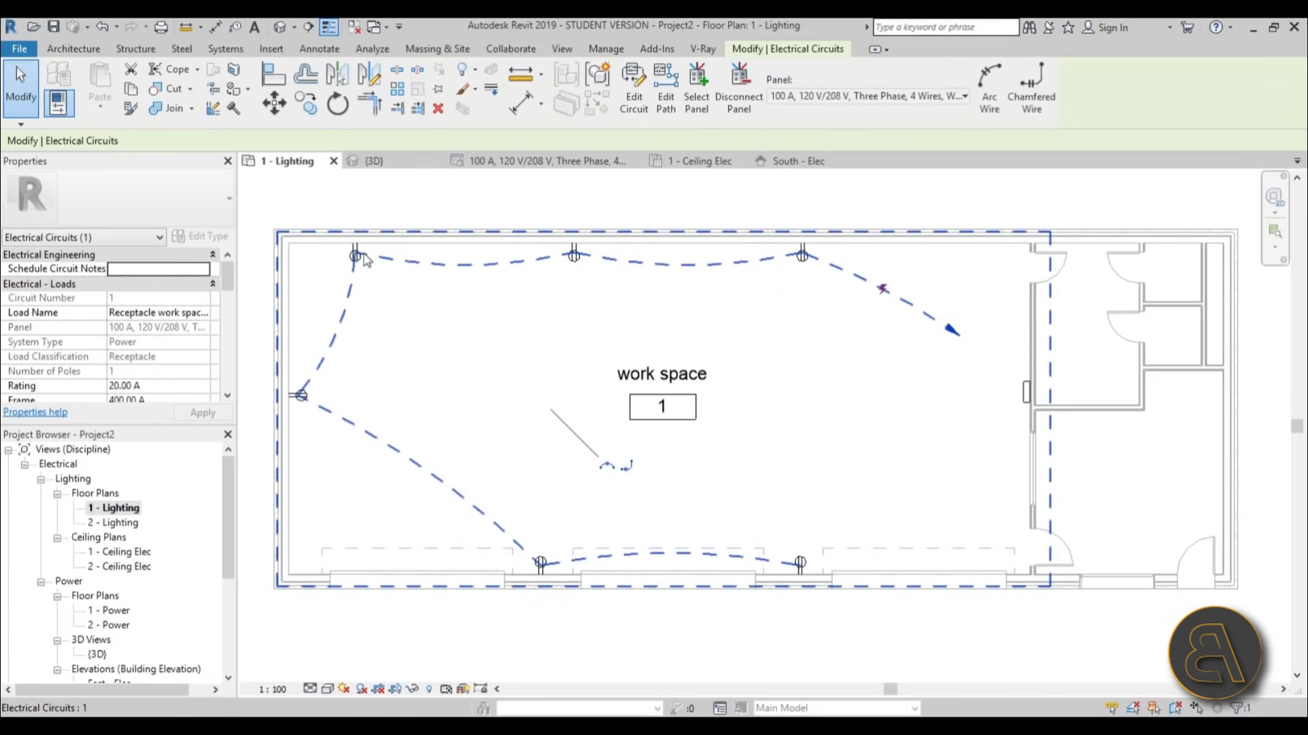
pyautogui.click(609, 469)
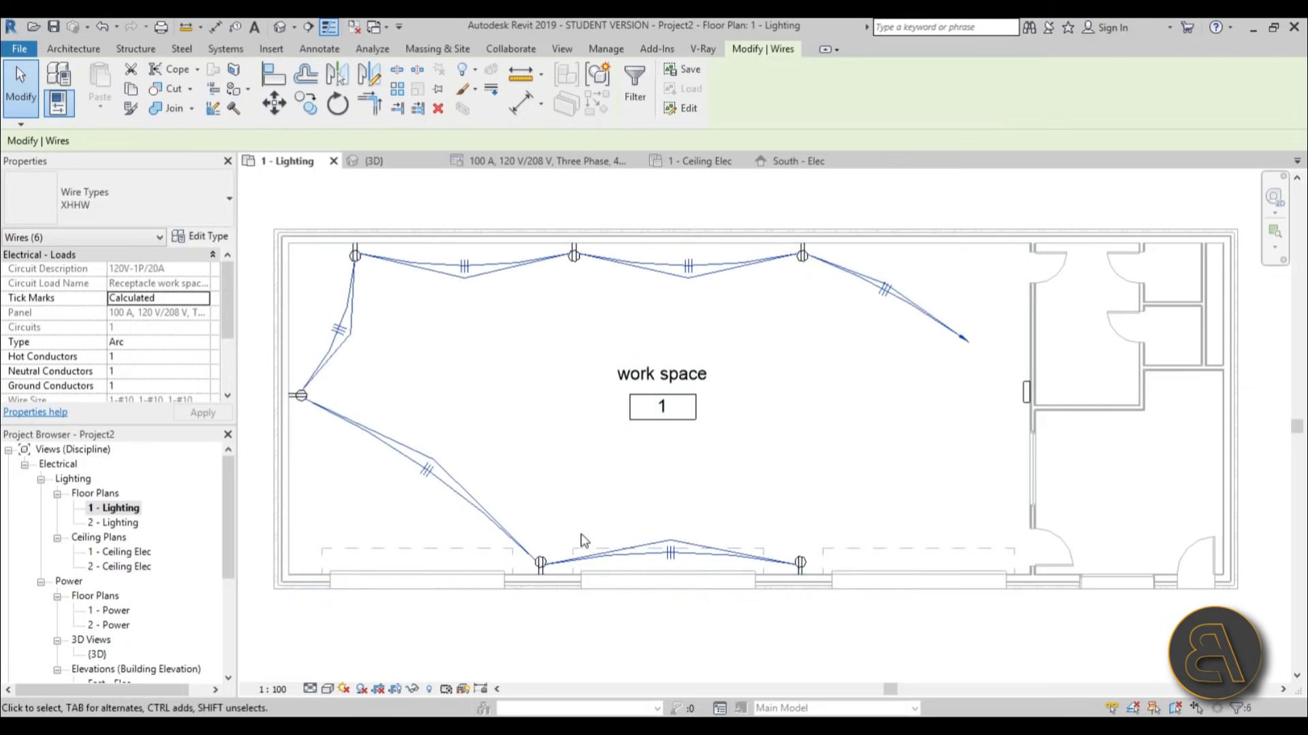
pyautogui.click(798, 636)
# - Extend the arrow end of the home run wire from the northeastern receptacle to just short of the panelboard
pyautogui.click(963, 337)
pyautogui.scroll(3, 967, 339)
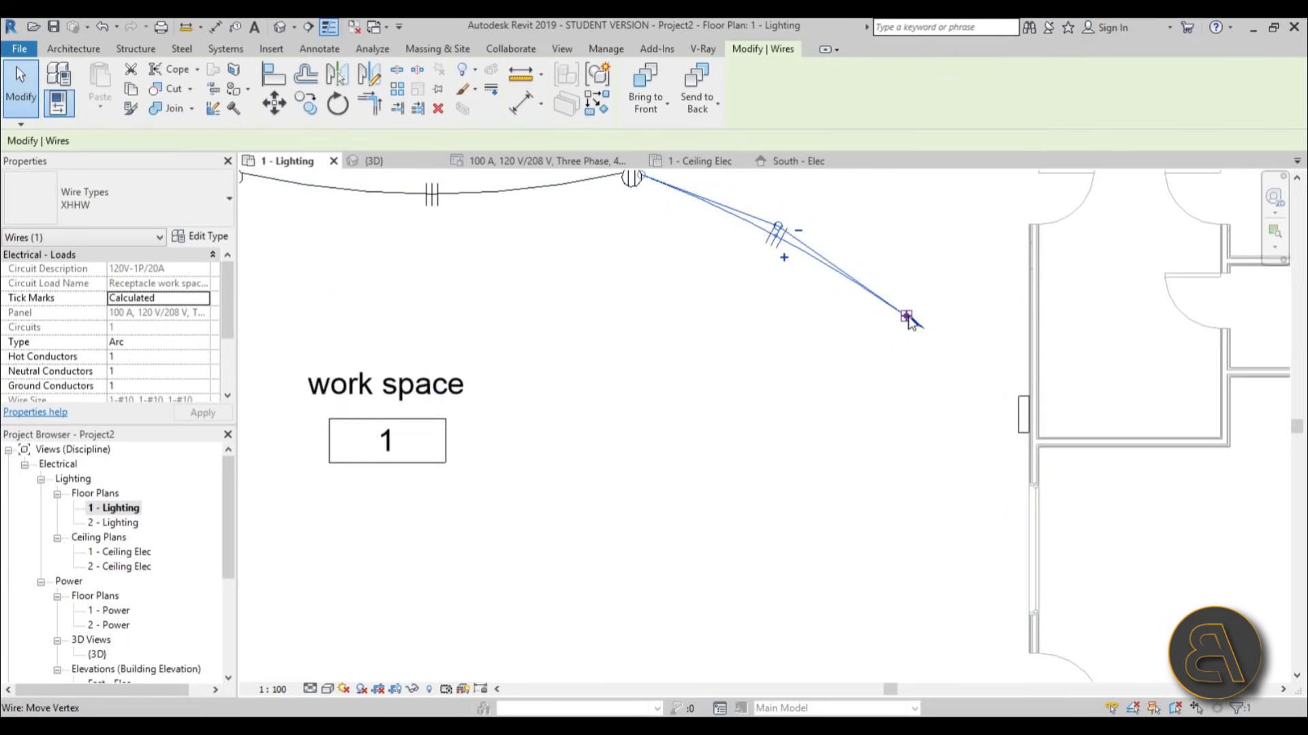
pyautogui.moveTo(955, 348); pyautogui.dragTo(983, 378)
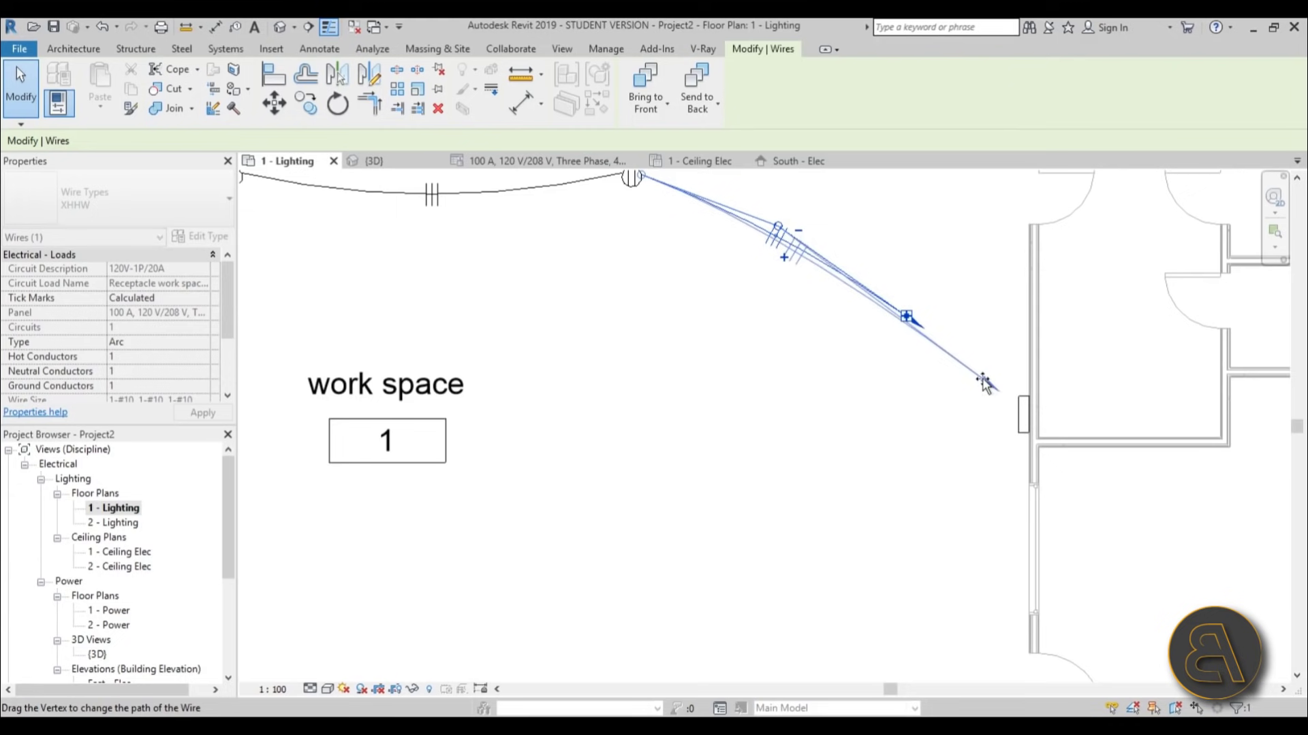
pyautogui.click(945, 472)
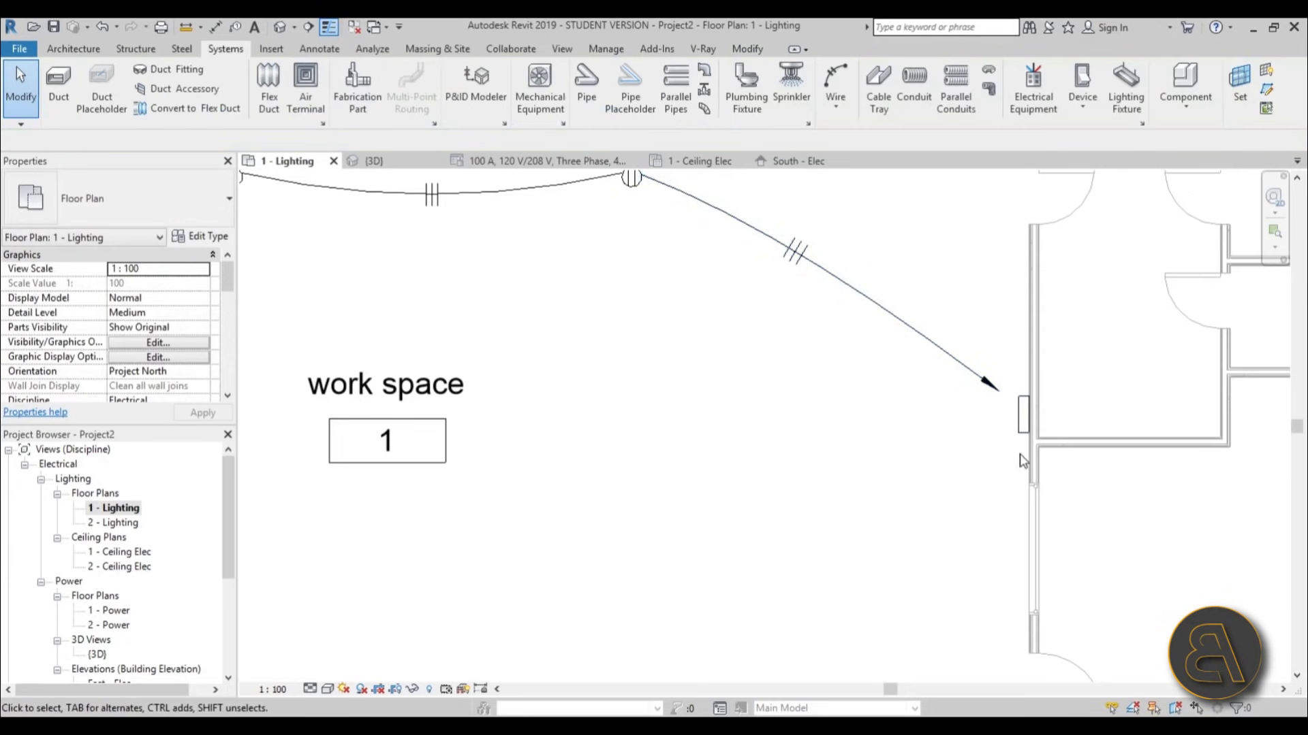
pyautogui.click(1022, 416)
pyautogui.click(883, 443)
pyautogui.scroll(-5, 884, 443)
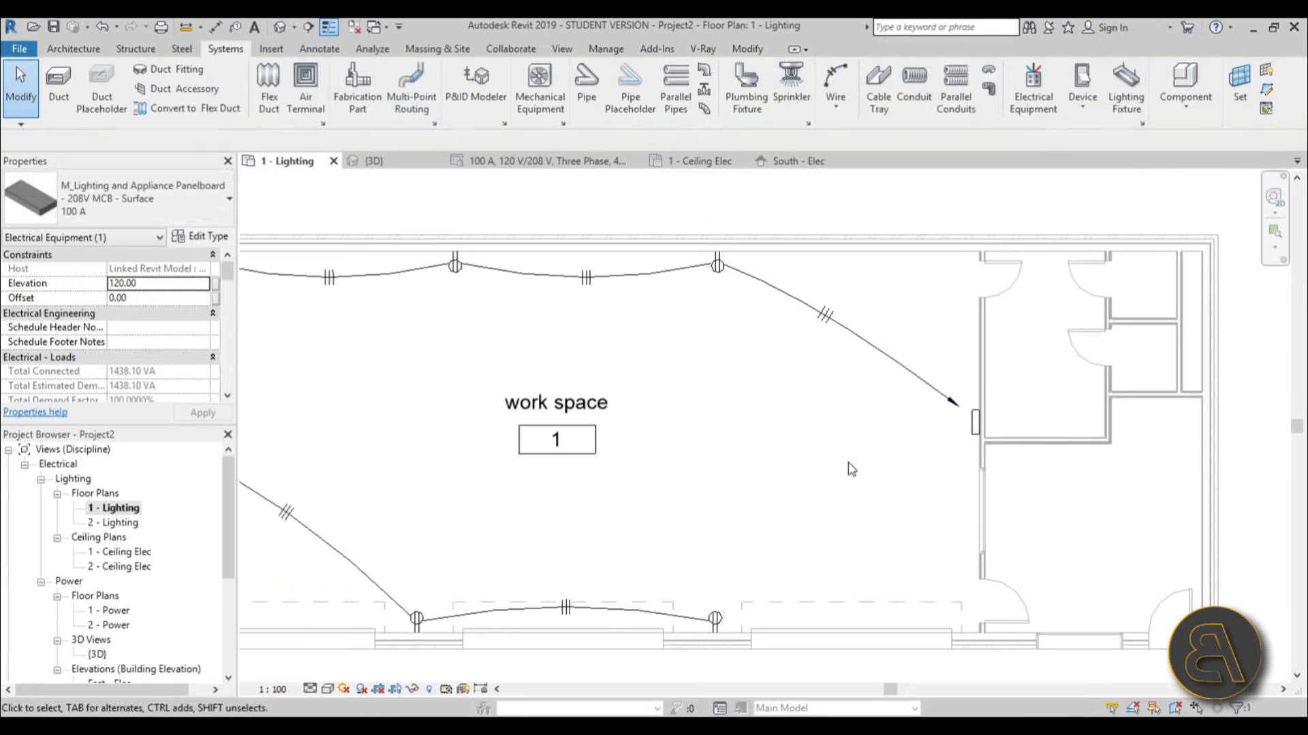
pyautogui.moveTo(852, 443); pyautogui.dragTo(702, 401, button='middle')
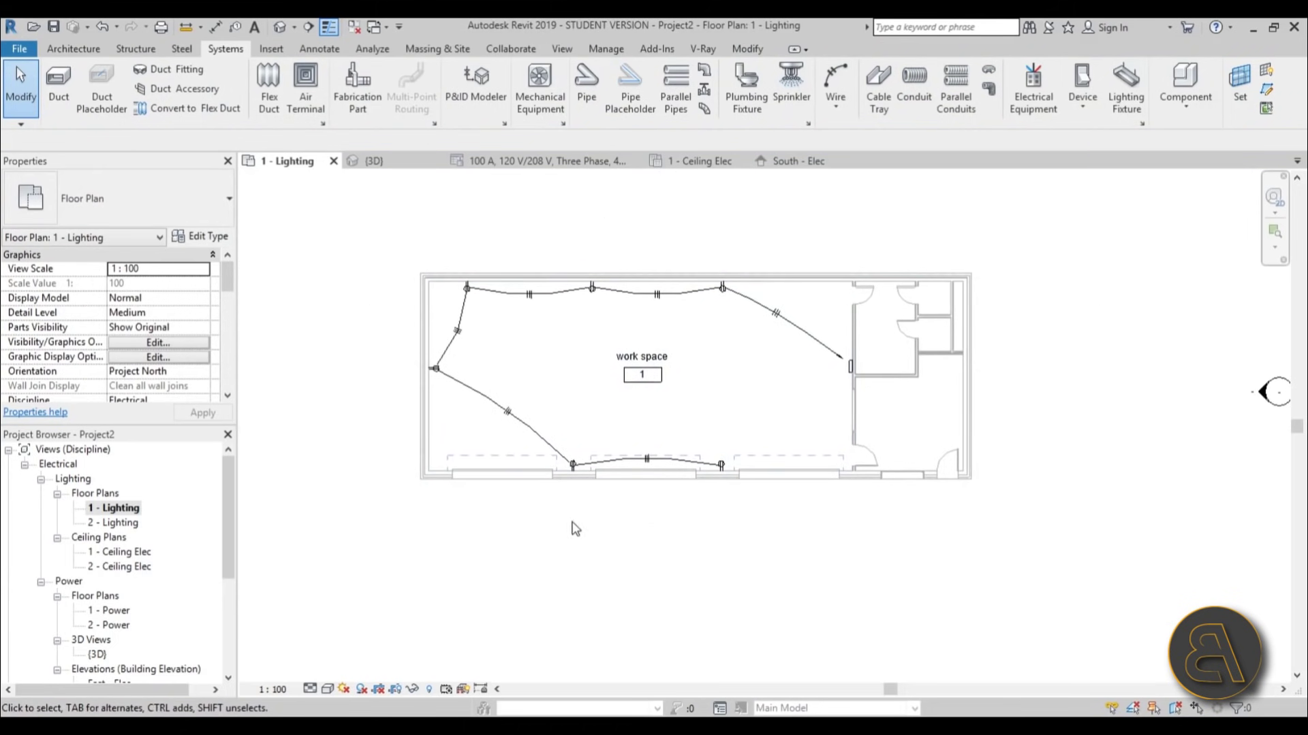
pyautogui.moveTo(576, 529); pyautogui.dragTo(559, 548, button='middle')
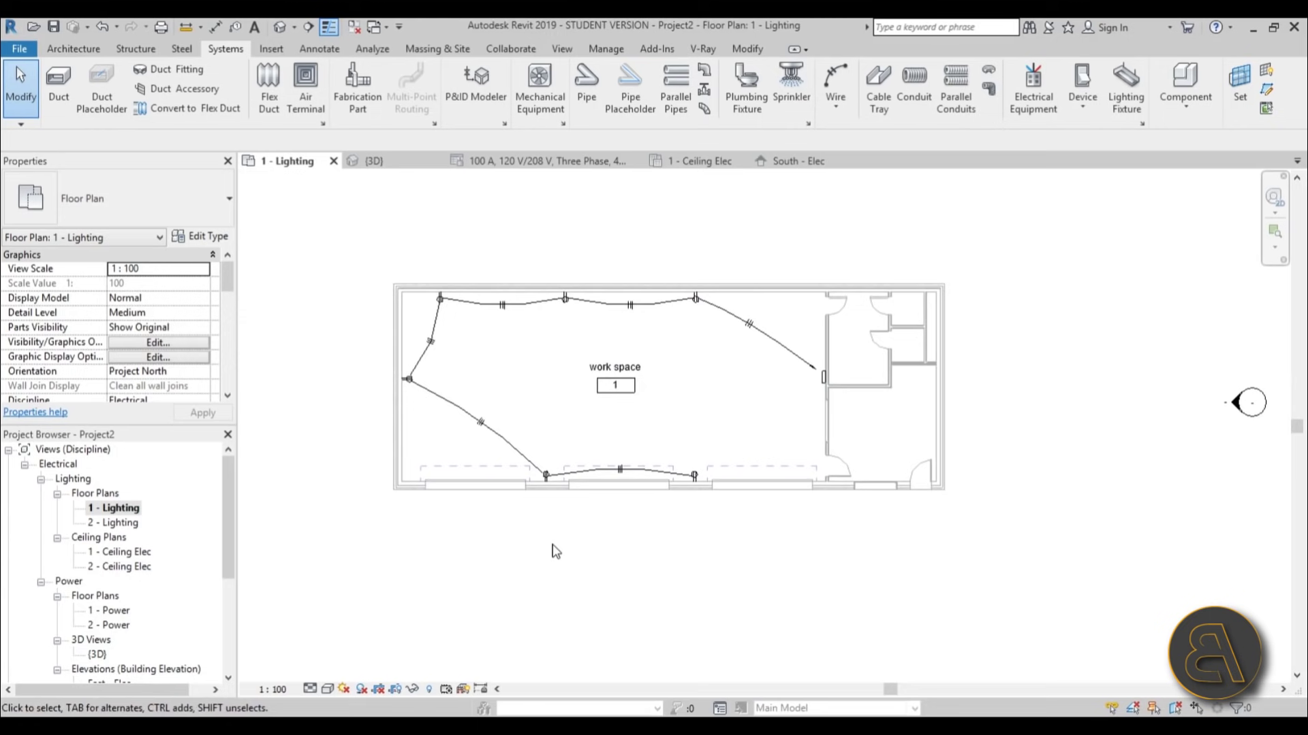